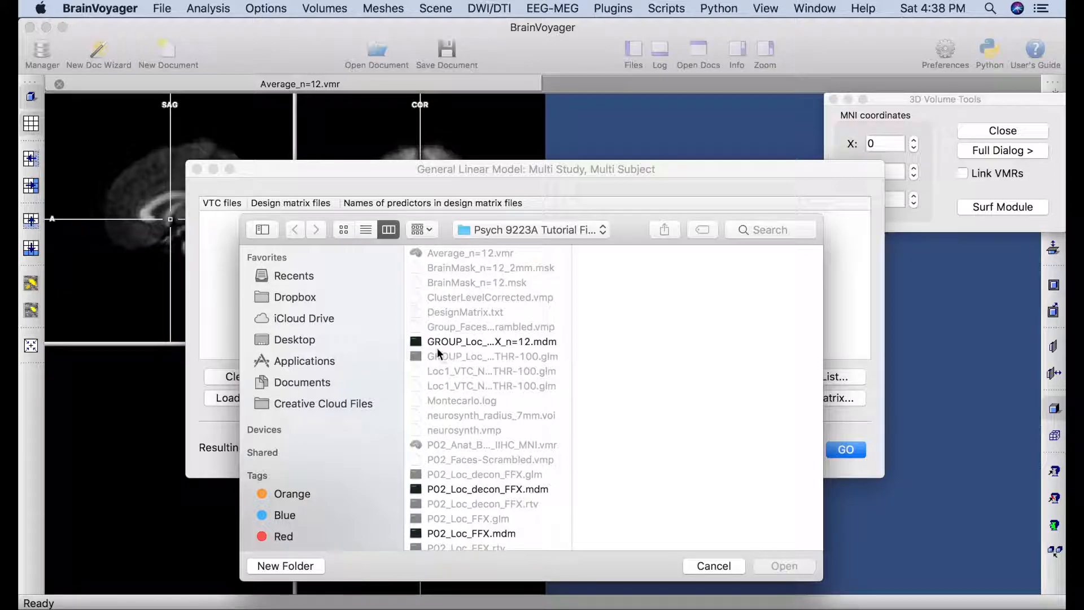
Load GROUP_Loc_RFX_n=12.mdm, mask it with BrainMask_n=12_2mm.msk, and launch the random-effects GLM.
click(534, 340)
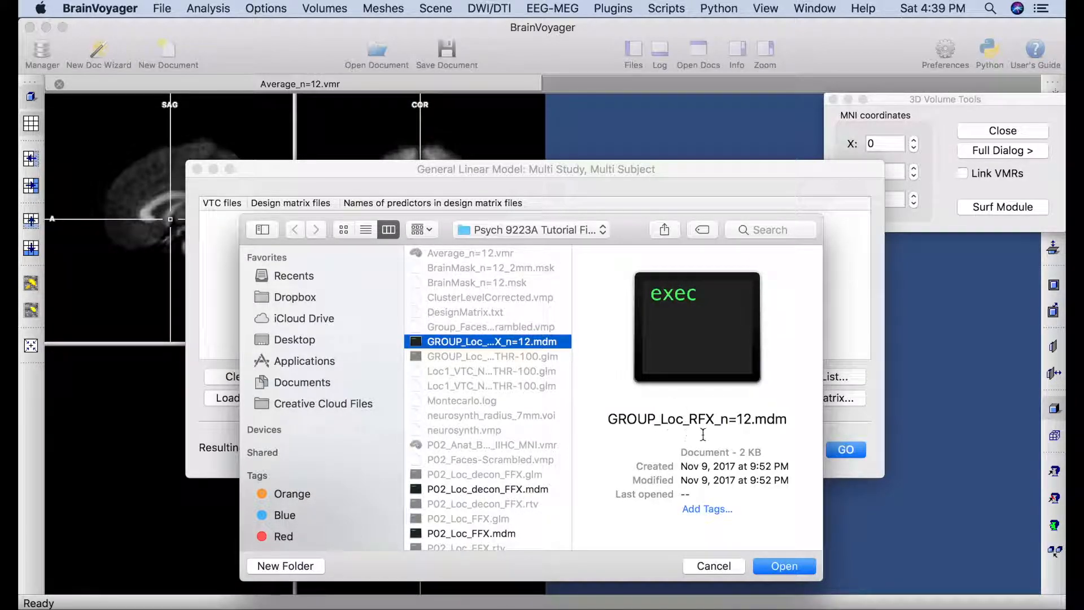
click(785, 566)
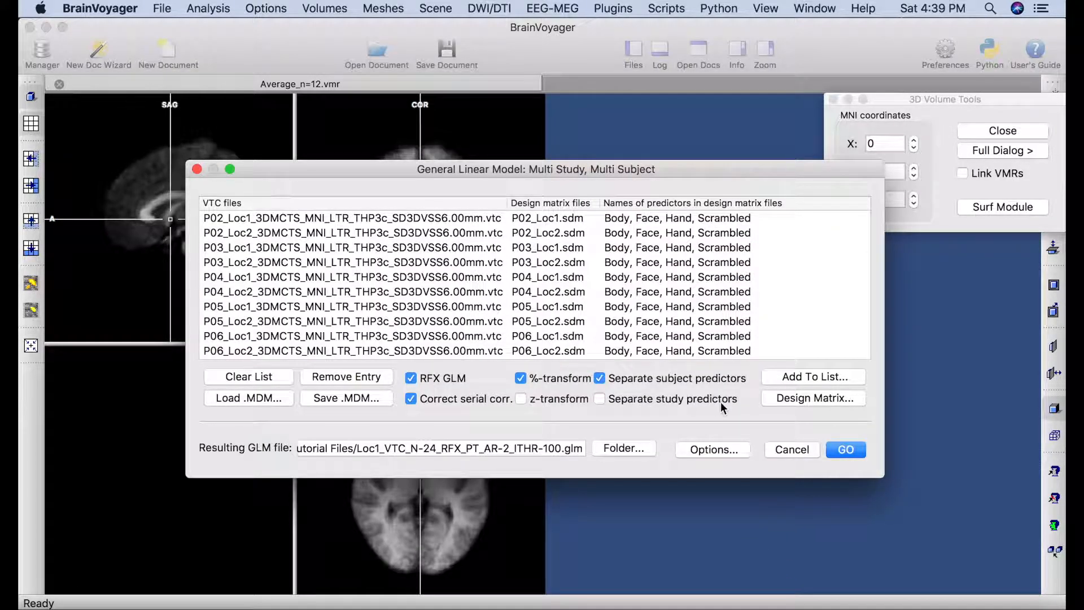
click(720, 452)
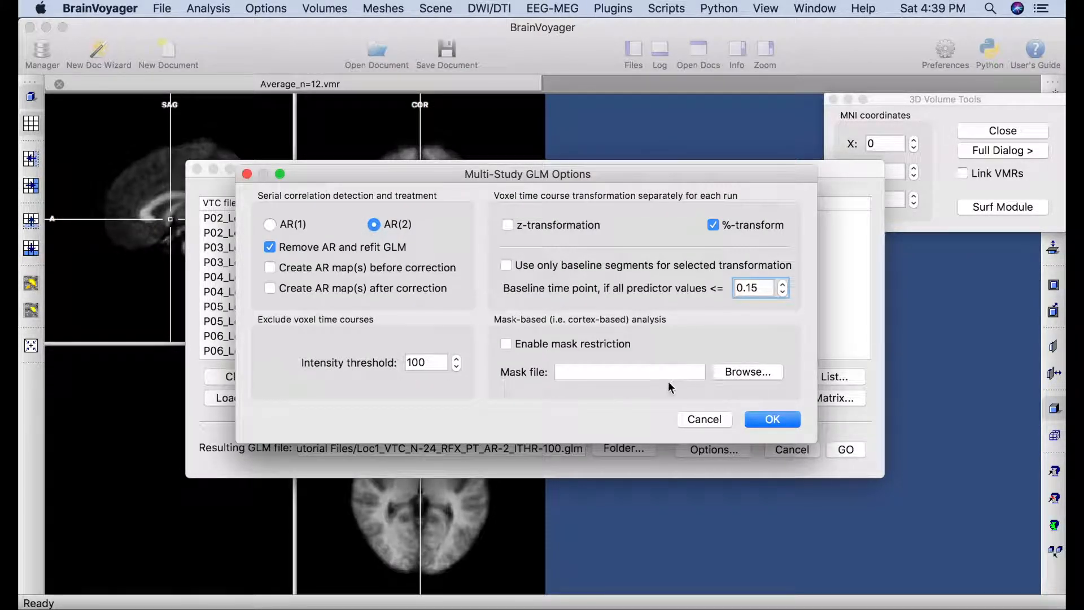
click(747, 371)
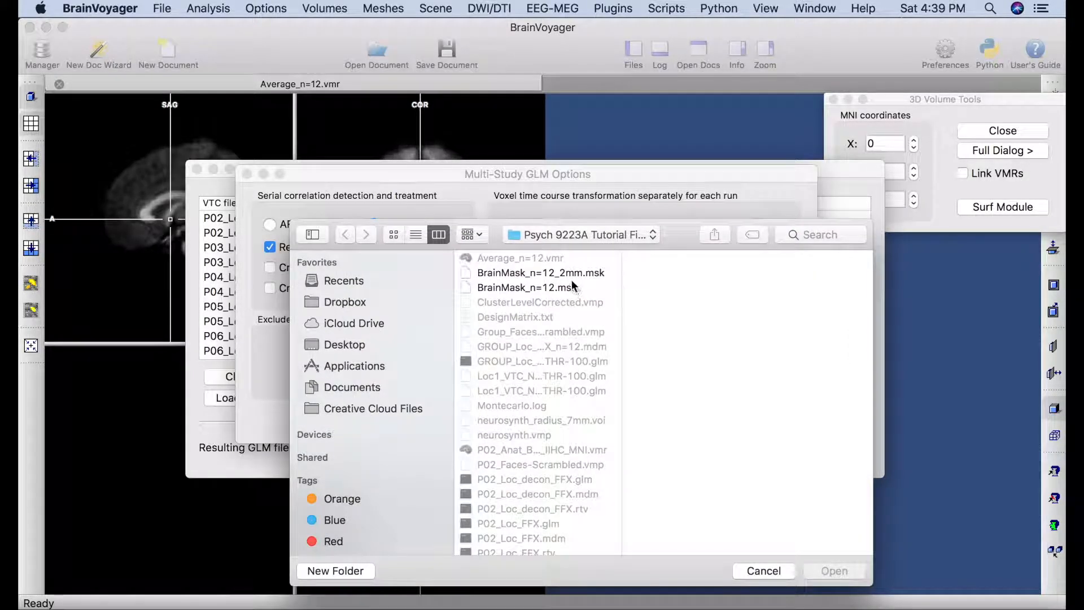
click(567, 275)
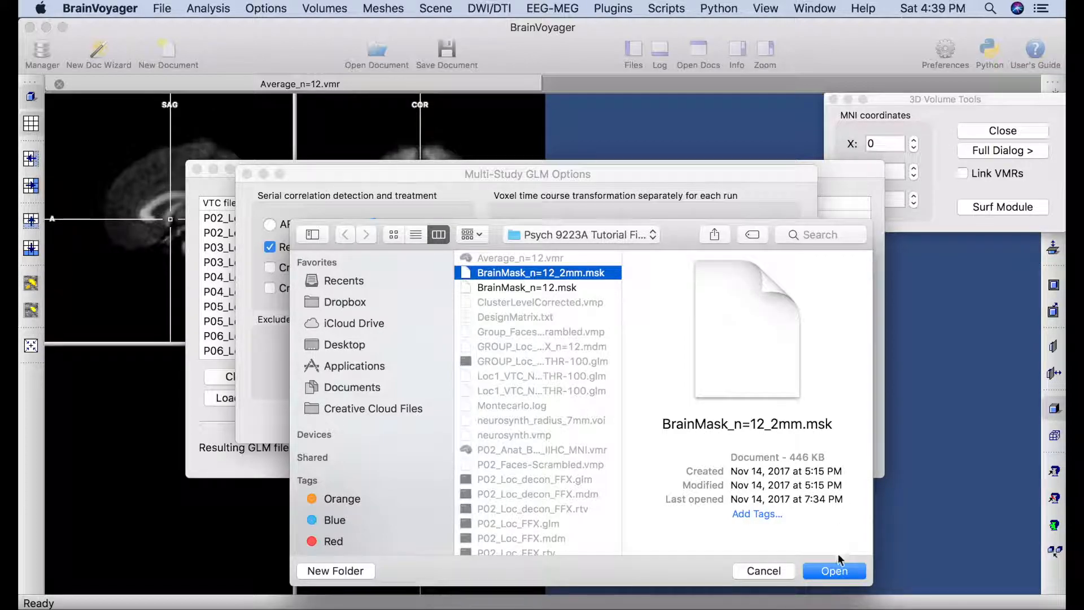
click(834, 570)
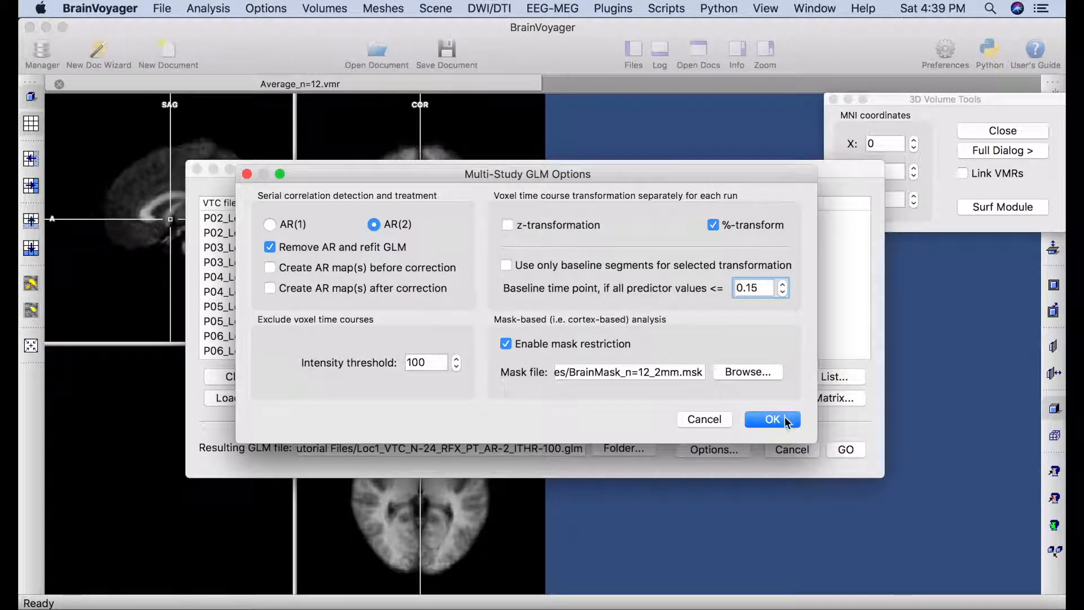
click(773, 419)
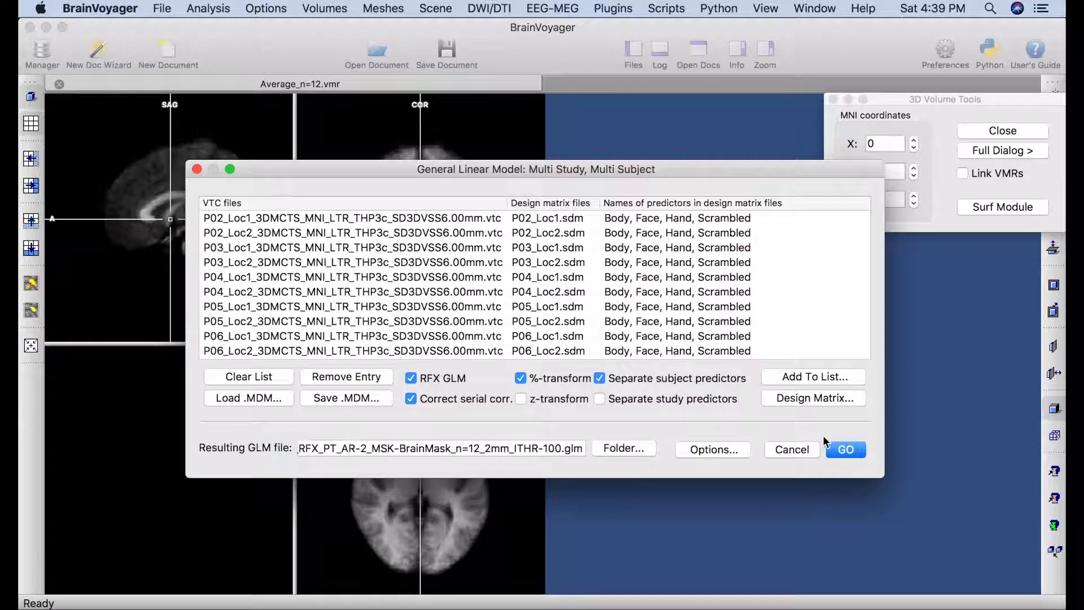
click(842, 449)
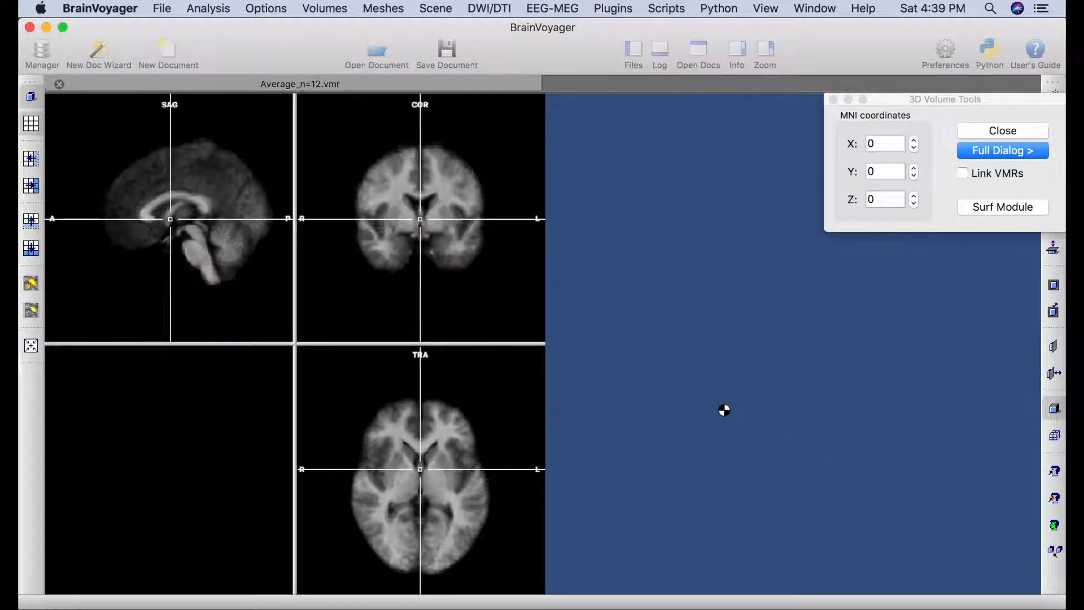
Overlay a Face versus Scrambled contrast, with Body and Hand excluded and Scrambled negative.
drag(582, 213, 770, 97)
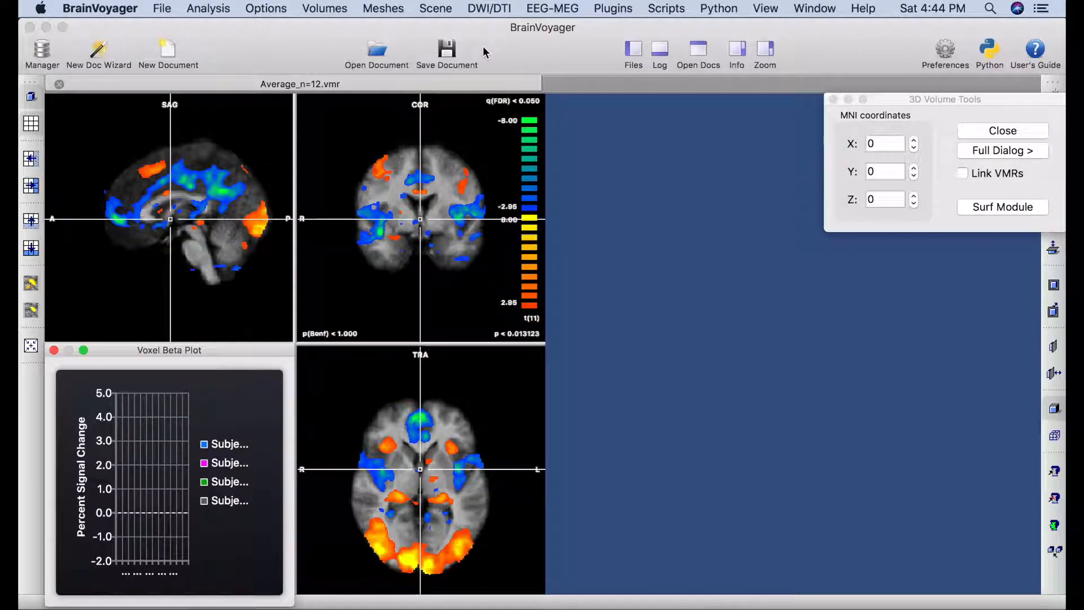
click(218, 15)
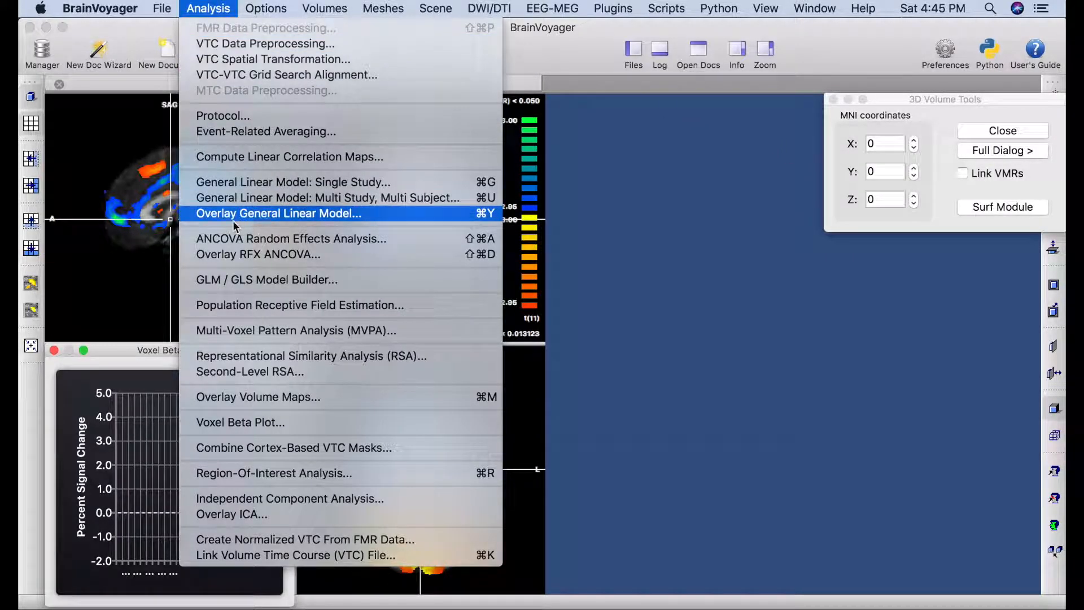
click(283, 215)
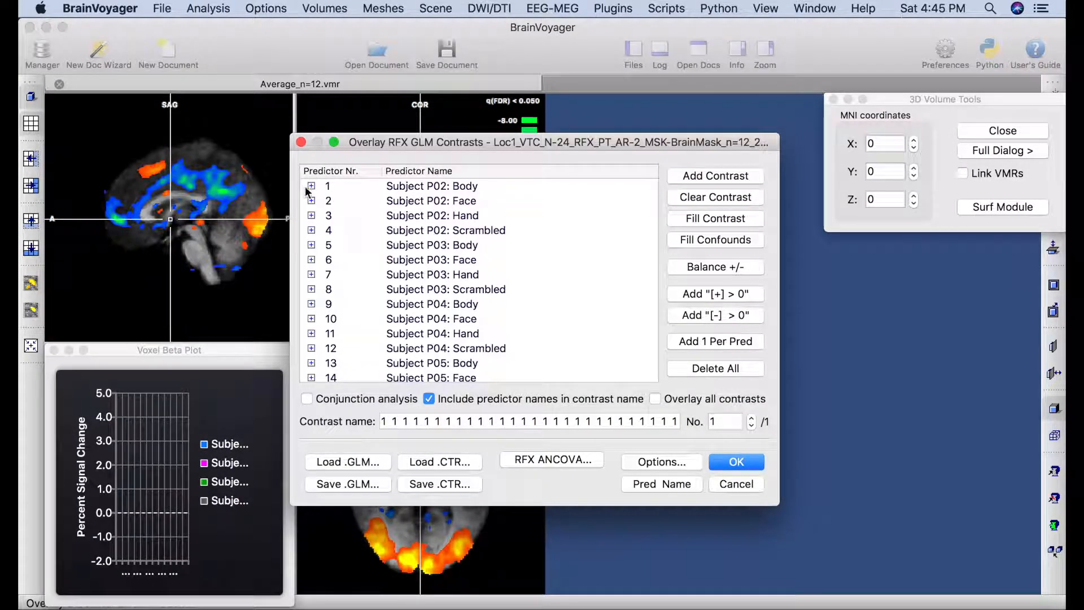
click(312, 187)
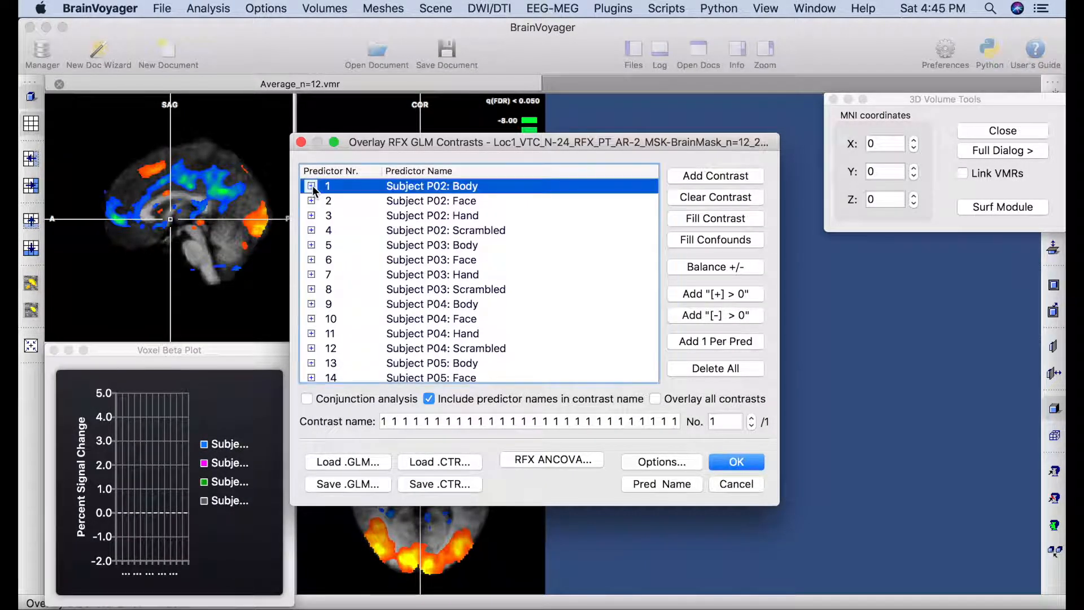
click(312, 216)
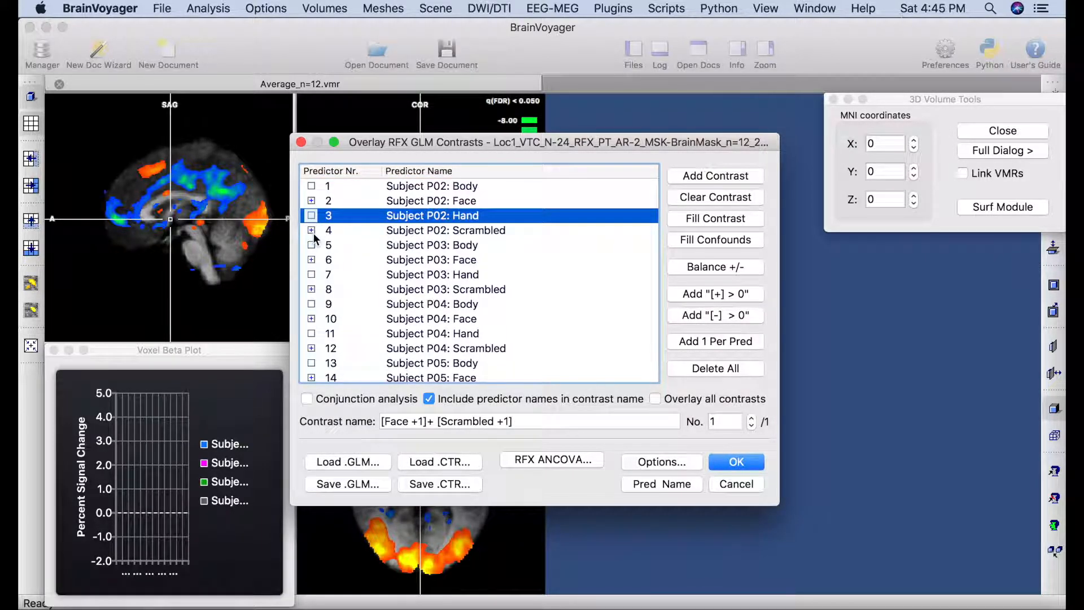
click(312, 231)
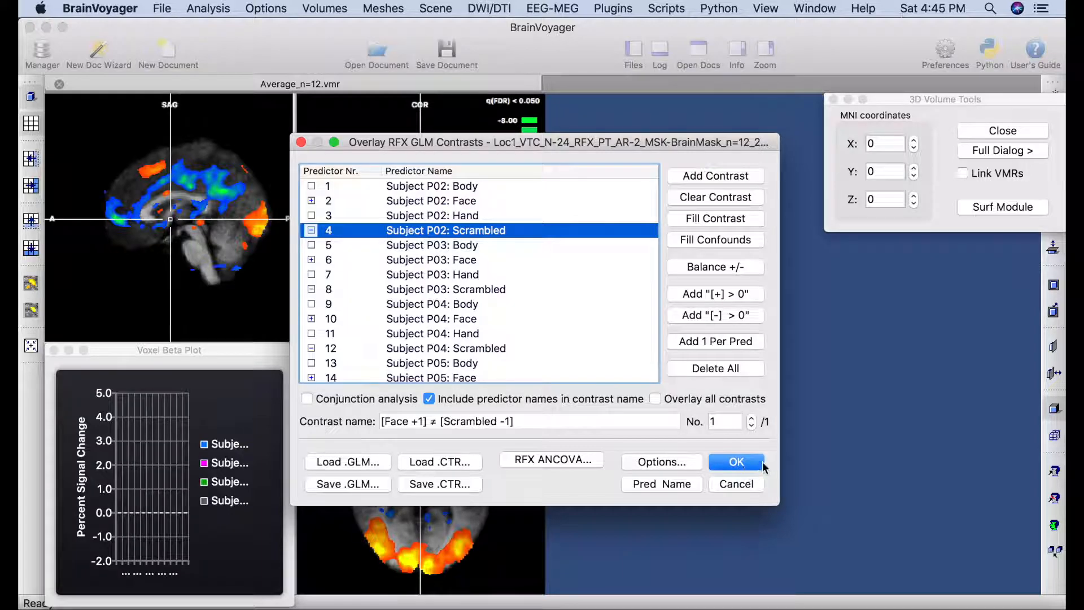
click(736, 463)
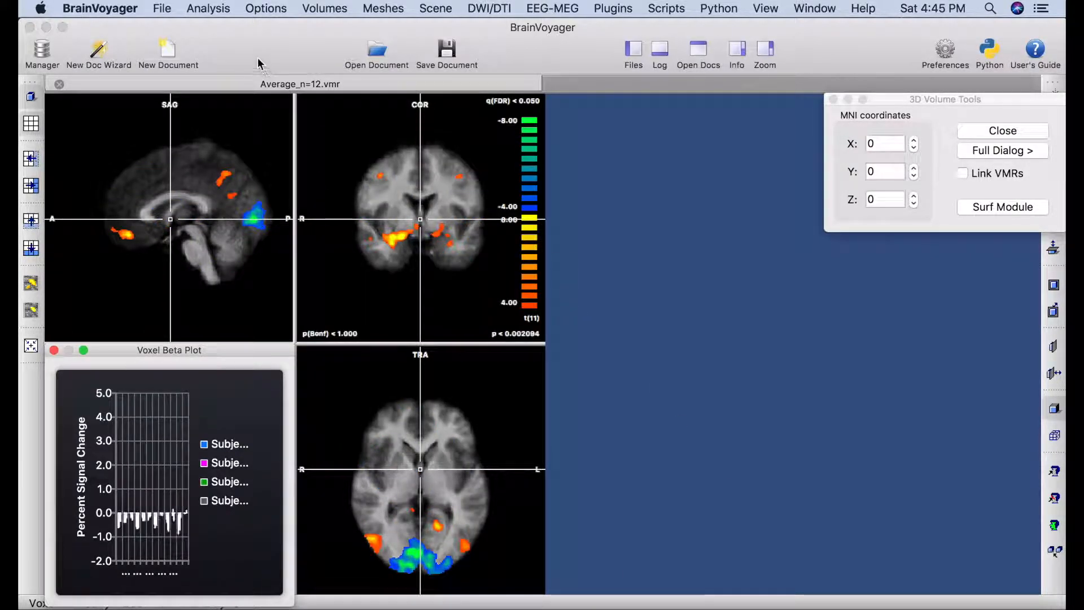
Threshold the map by statistic value with Bonferroni correction at p 0.05, raising t(11) to 11.24.
click(227, 9)
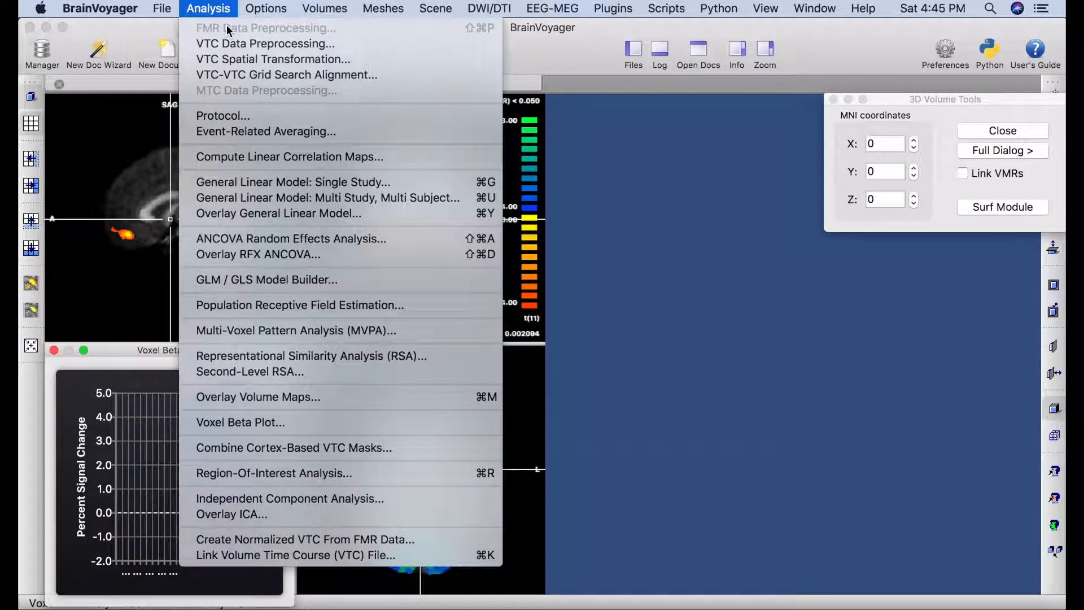
click(255, 399)
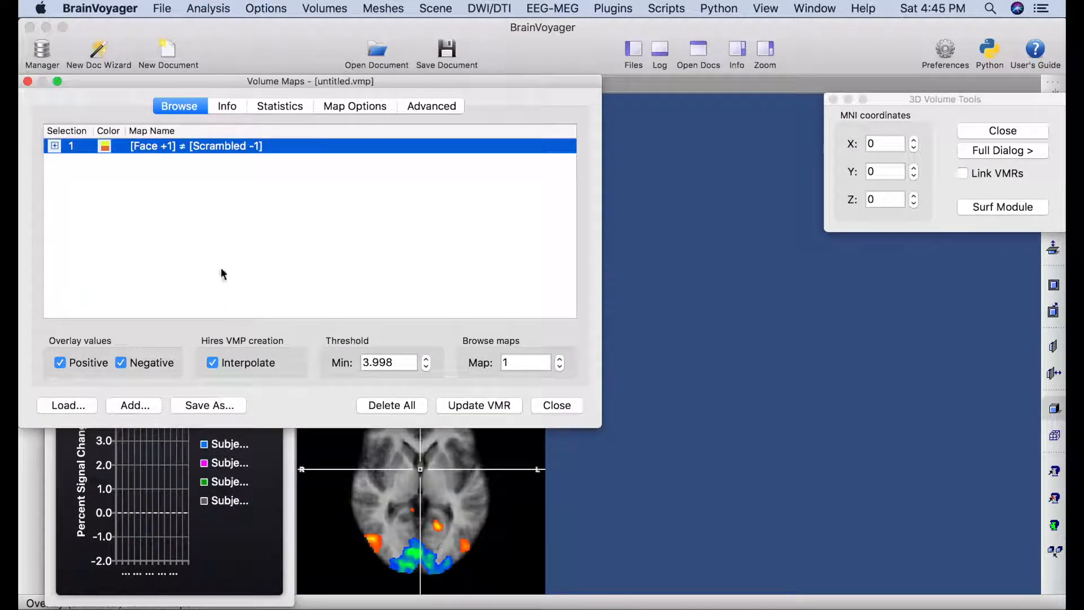
click(283, 109)
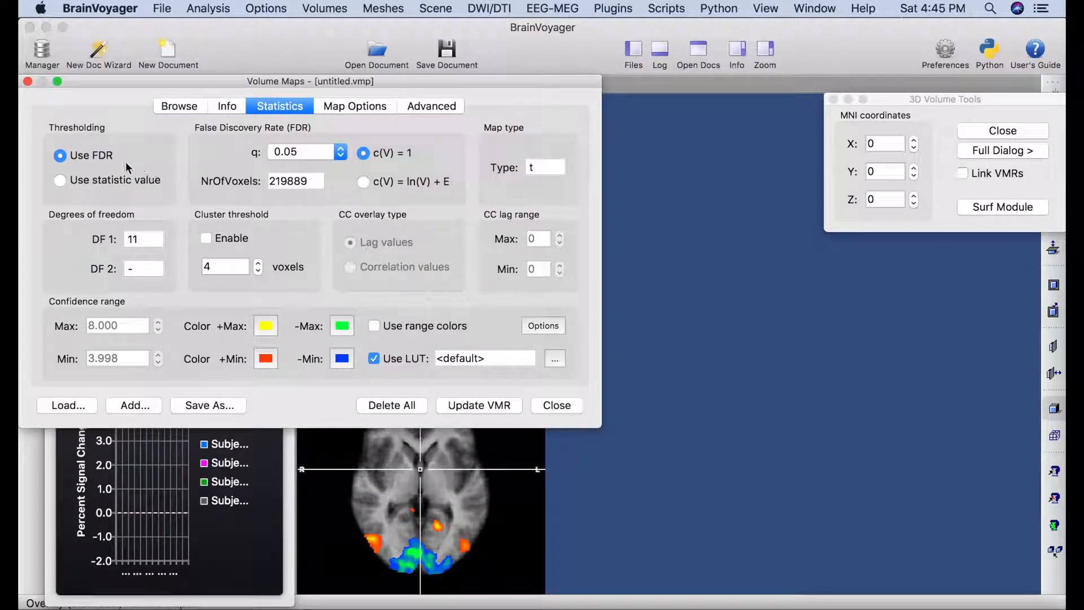
click(62, 180)
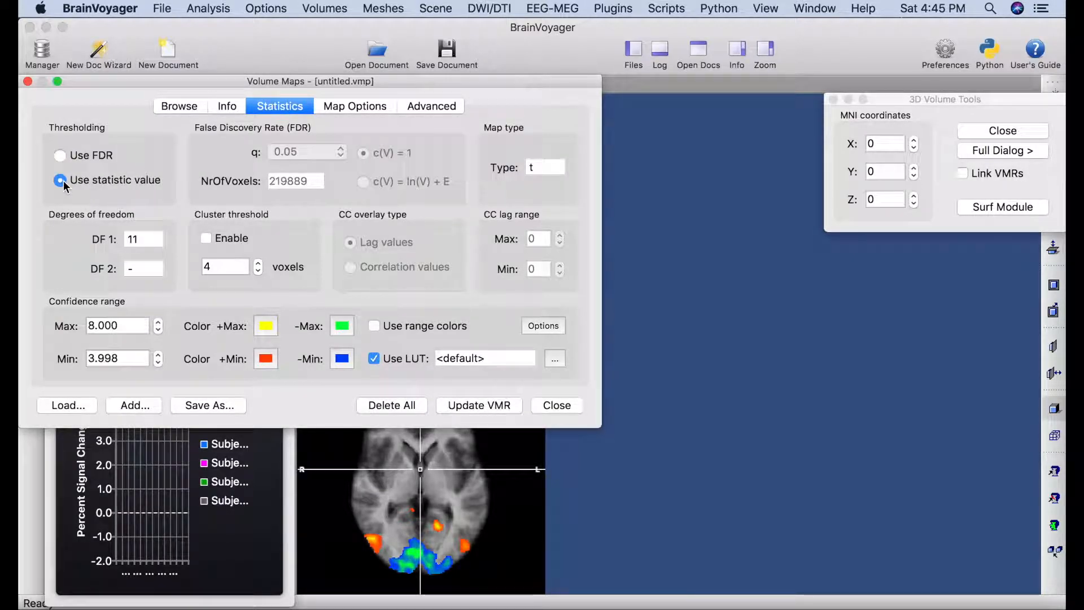
click(335, 111)
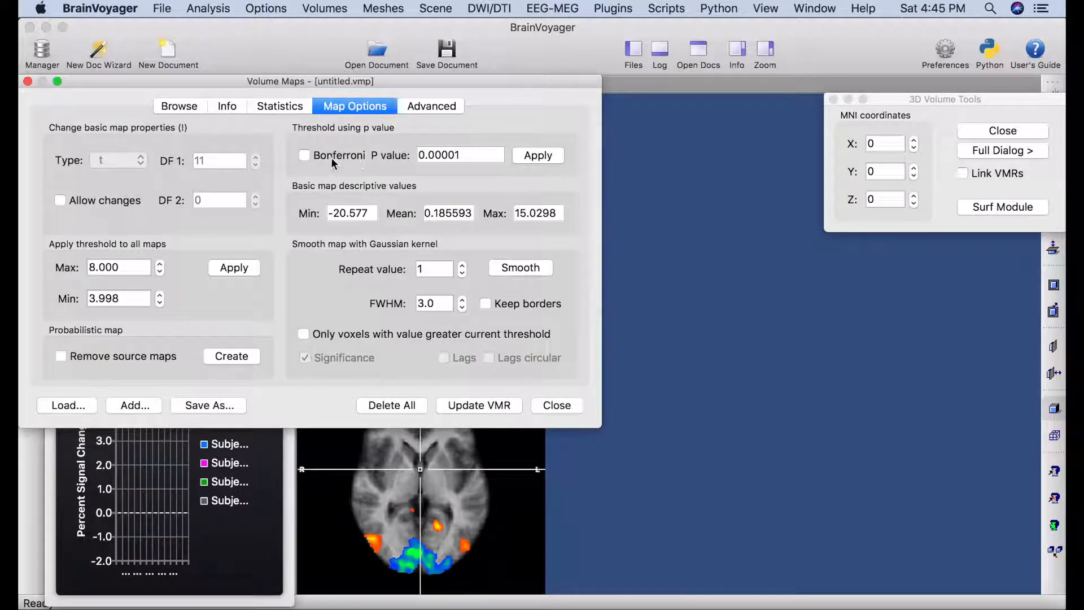
click(305, 155)
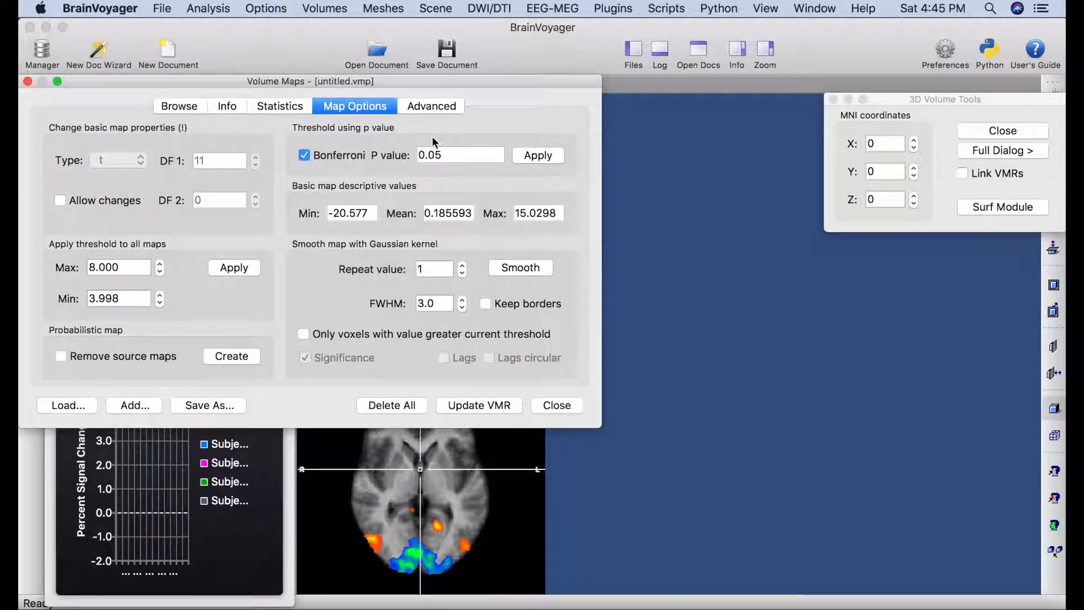
click(535, 157)
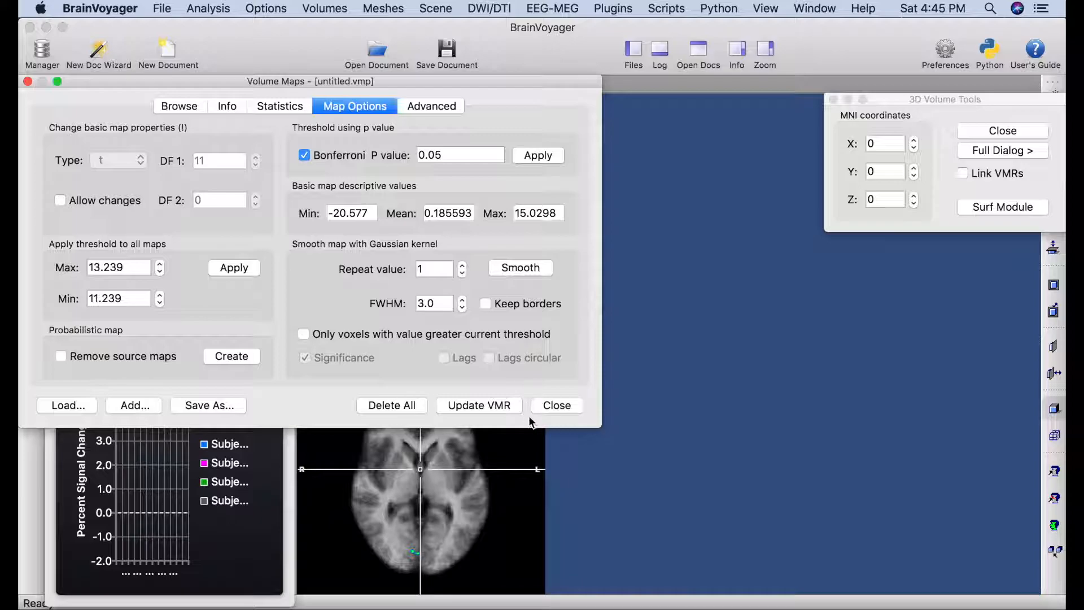
click(569, 407)
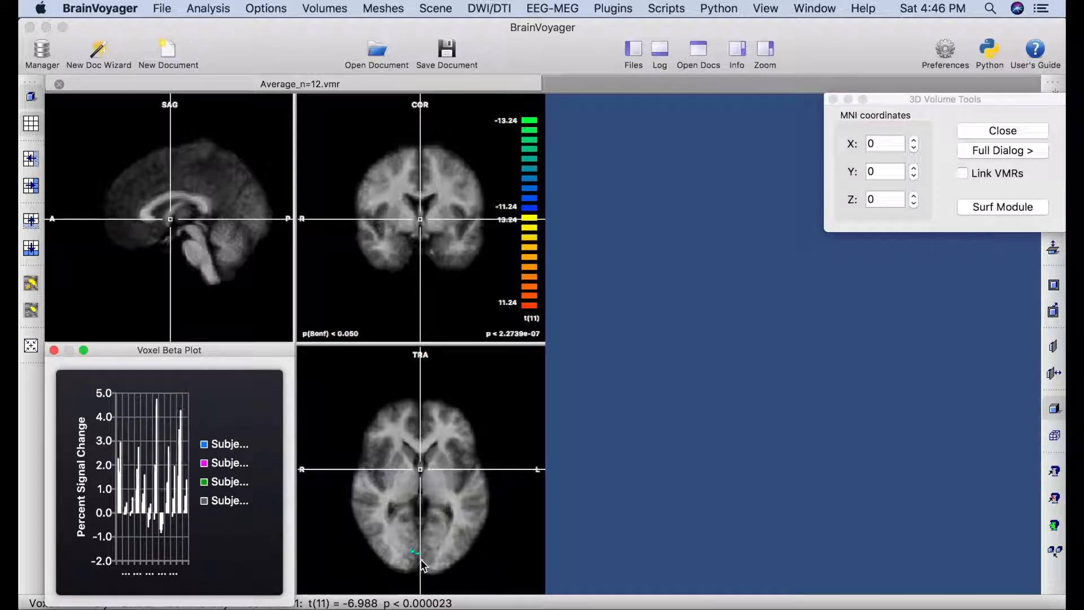
Check the surviving occipital voxels' t-values and beta plot in the transverse and sagittal views.
click(417, 555)
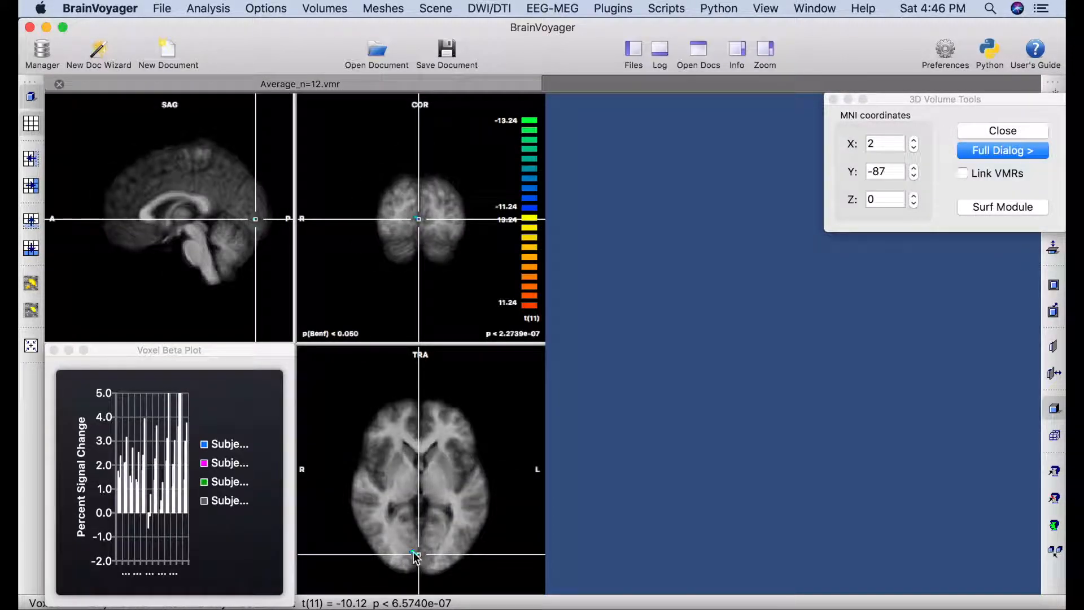
click(414, 553)
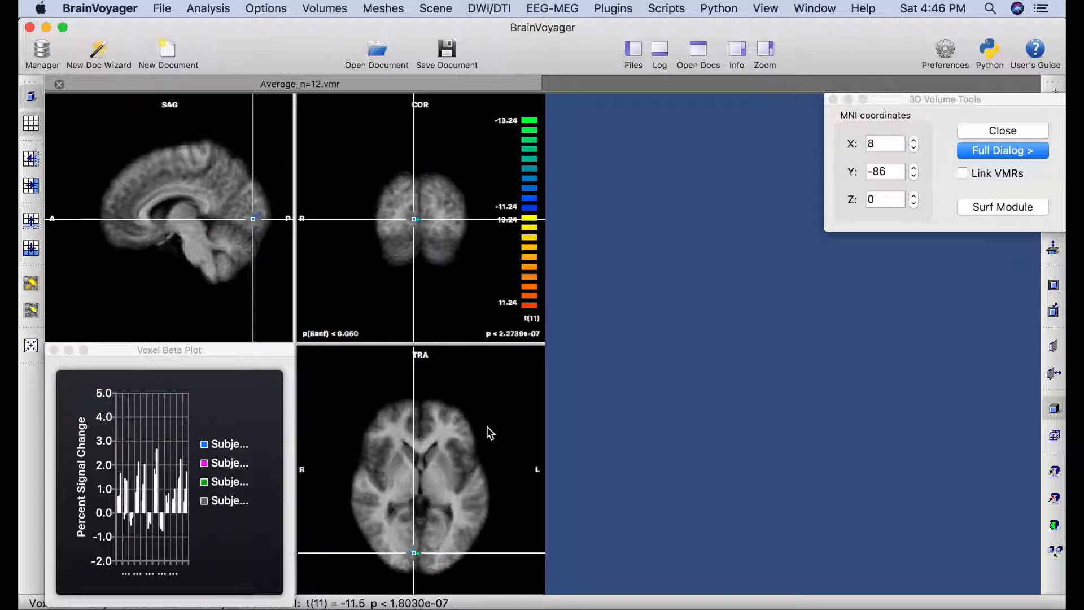
click(215, 183)
click(189, 184)
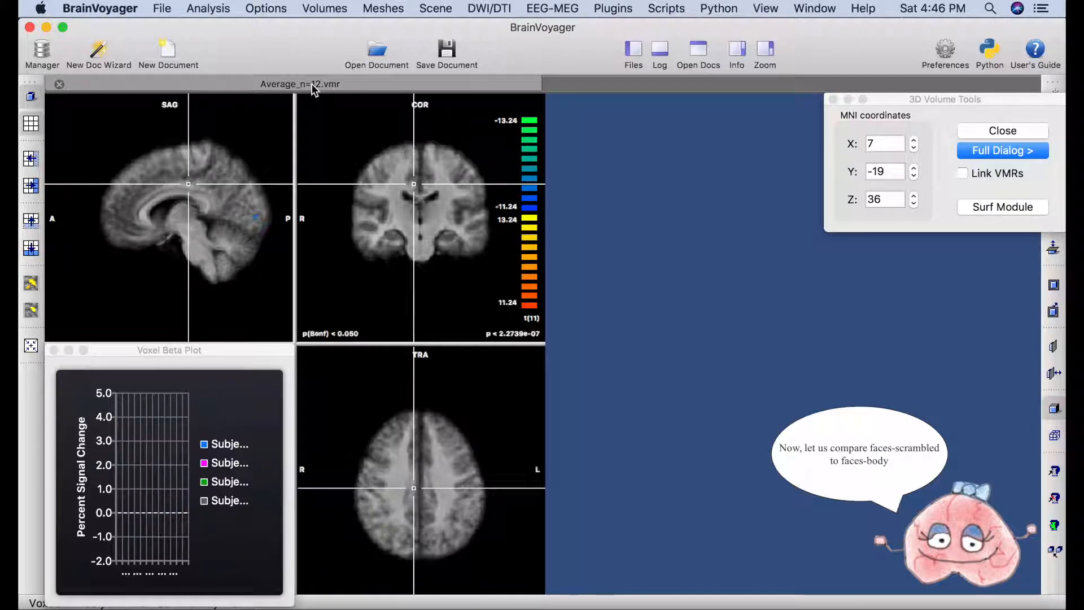
click(165, 8)
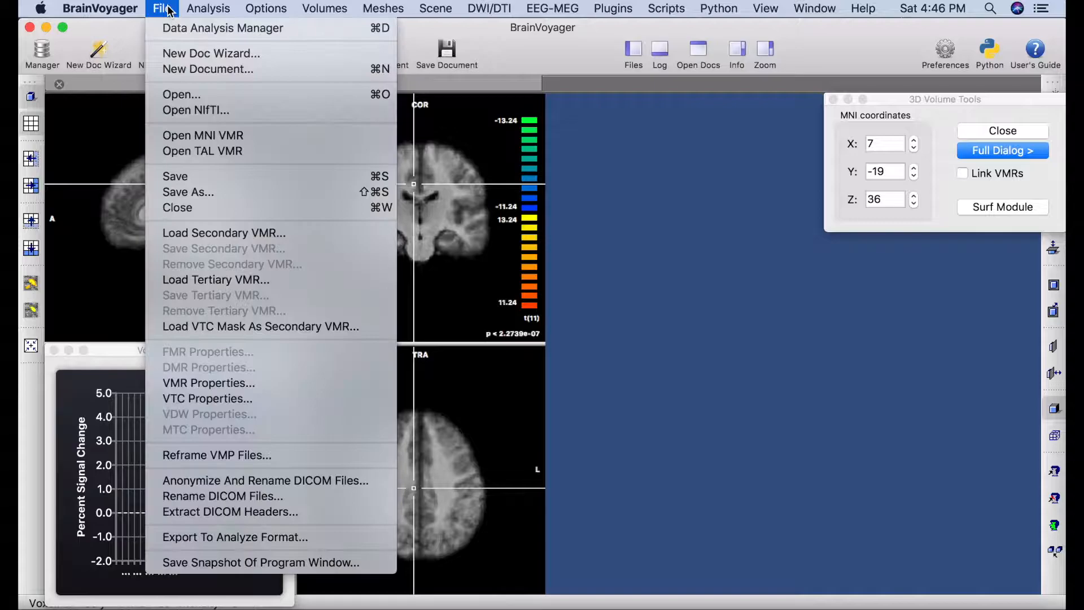
Open a second Average_n=12.vmr and tile both brain windows side by side.
click(189, 96)
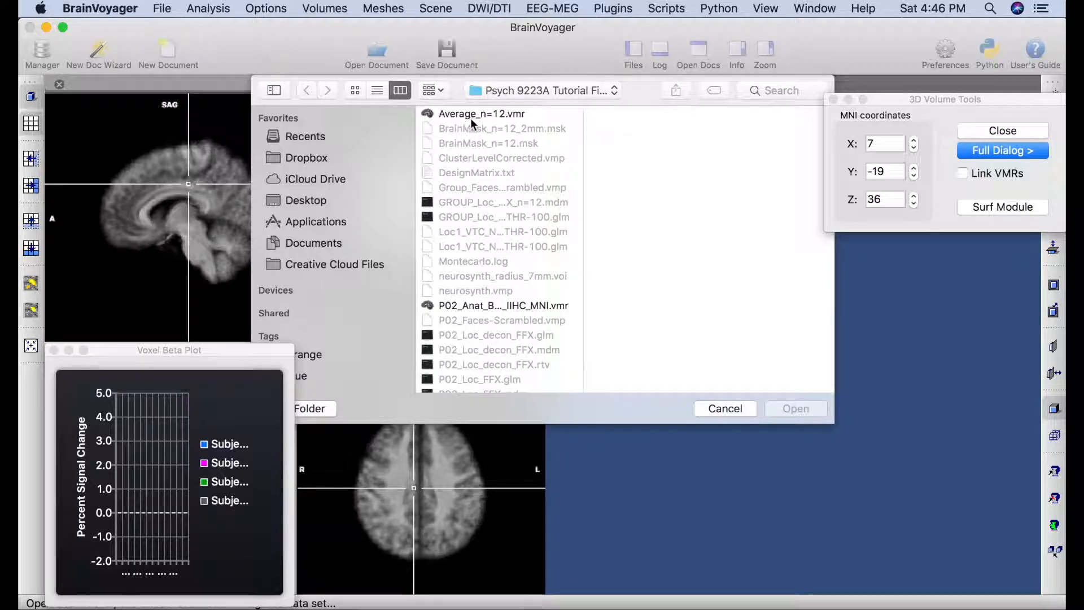
click(486, 115)
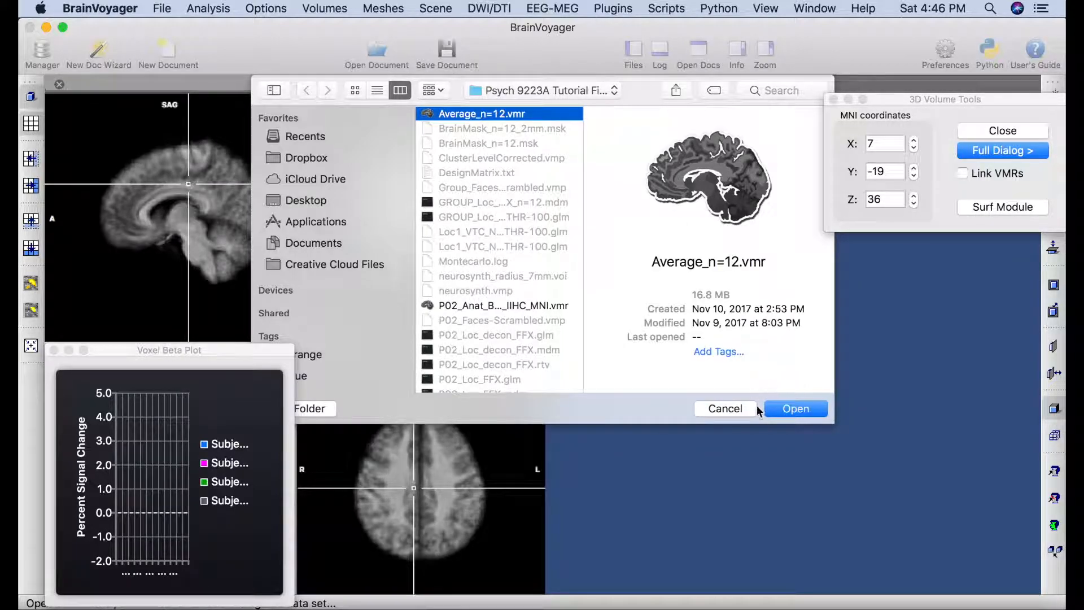
click(794, 411)
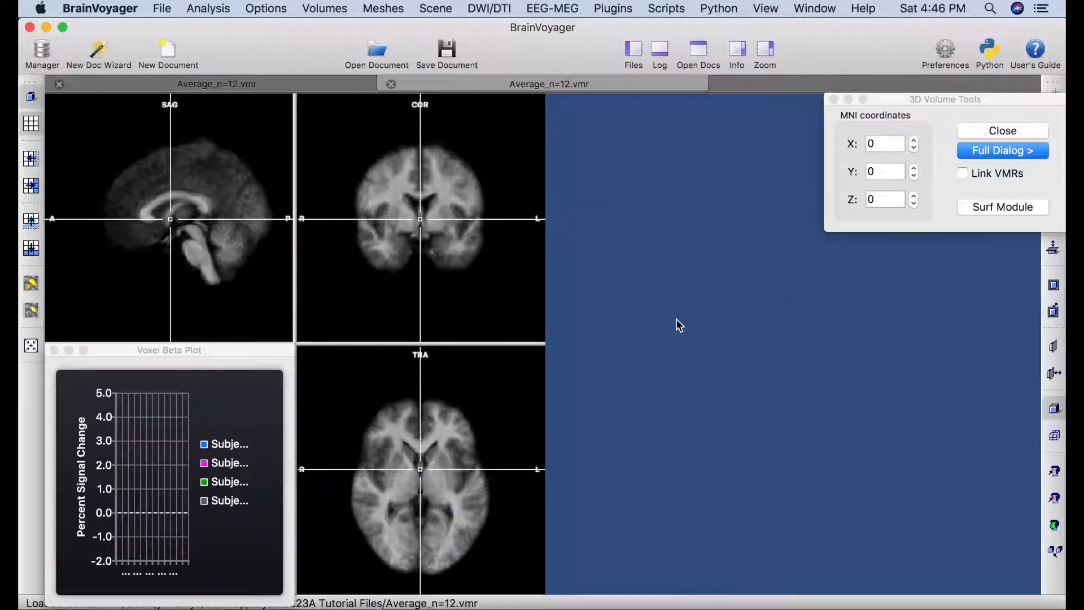
click(818, 10)
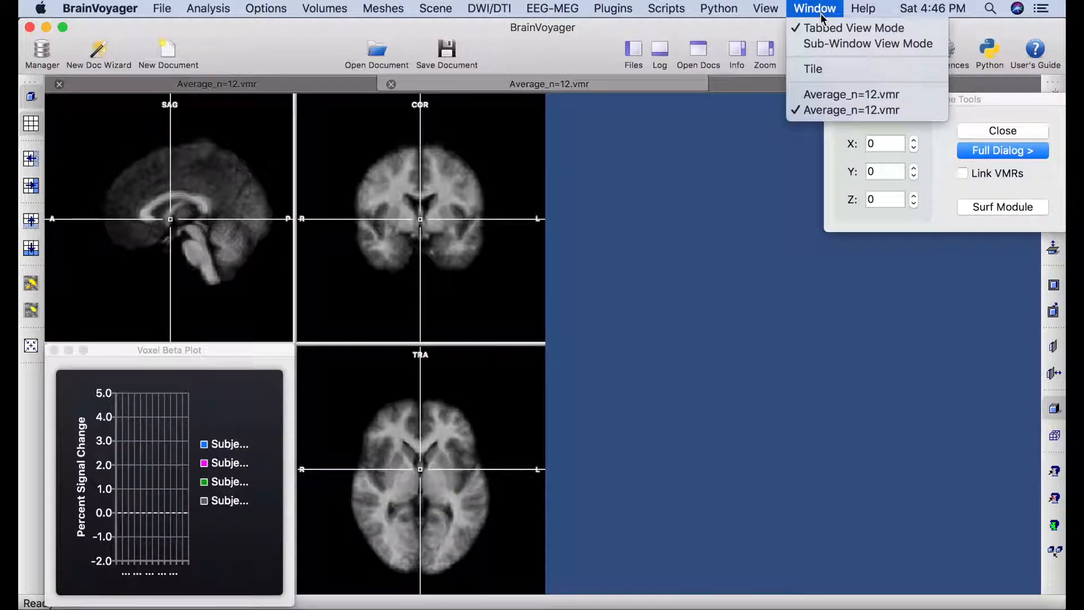
click(819, 77)
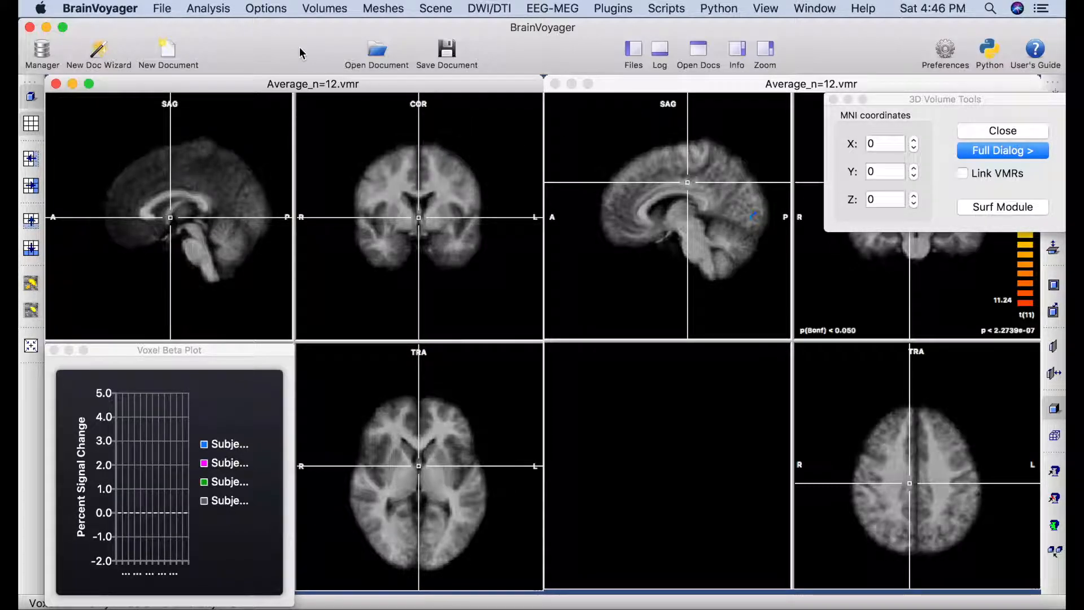
click(206, 10)
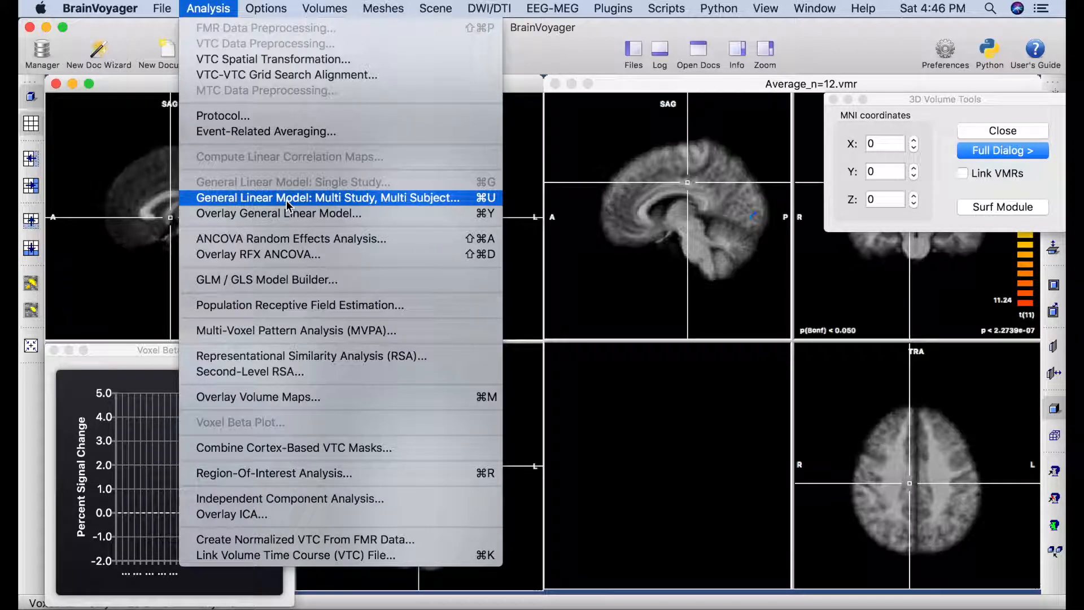
Start a multi-subject GLM and load the GROUP_Loc_RFX_n=12.mdm design file.
click(259, 199)
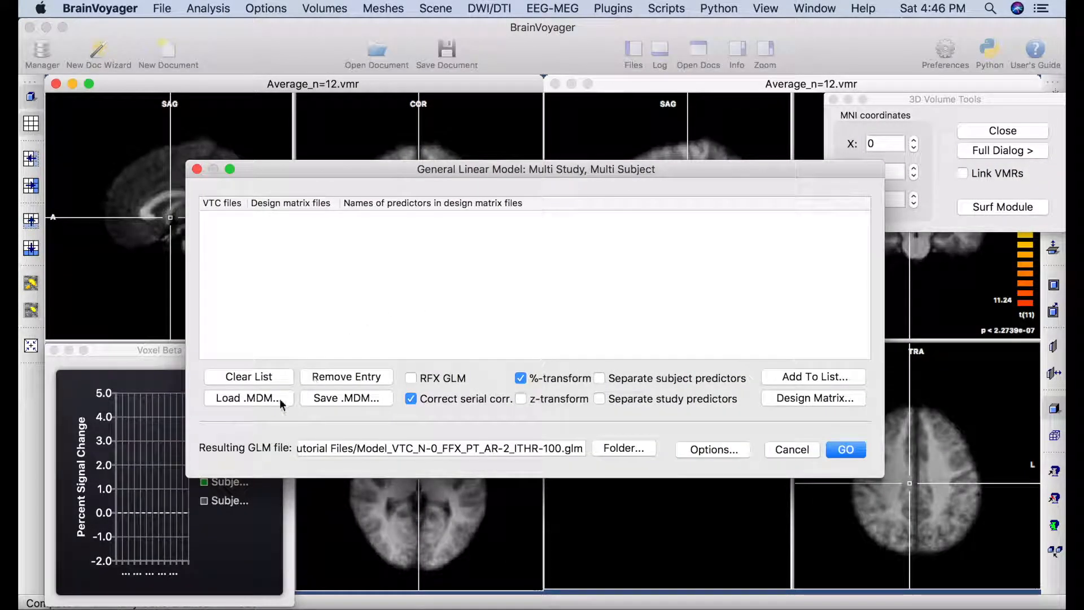
click(270, 399)
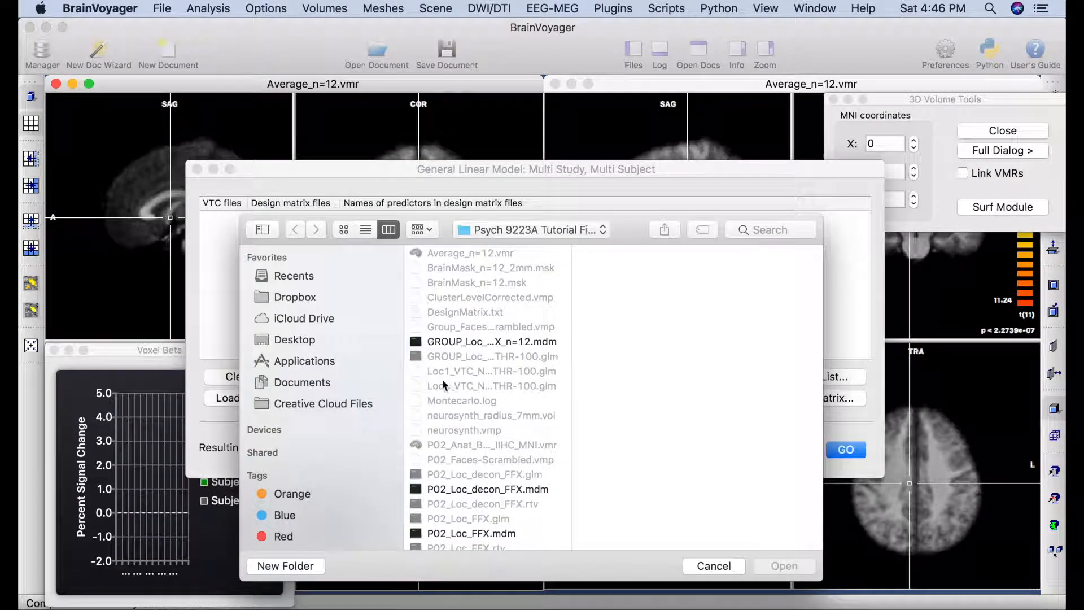
click(493, 341)
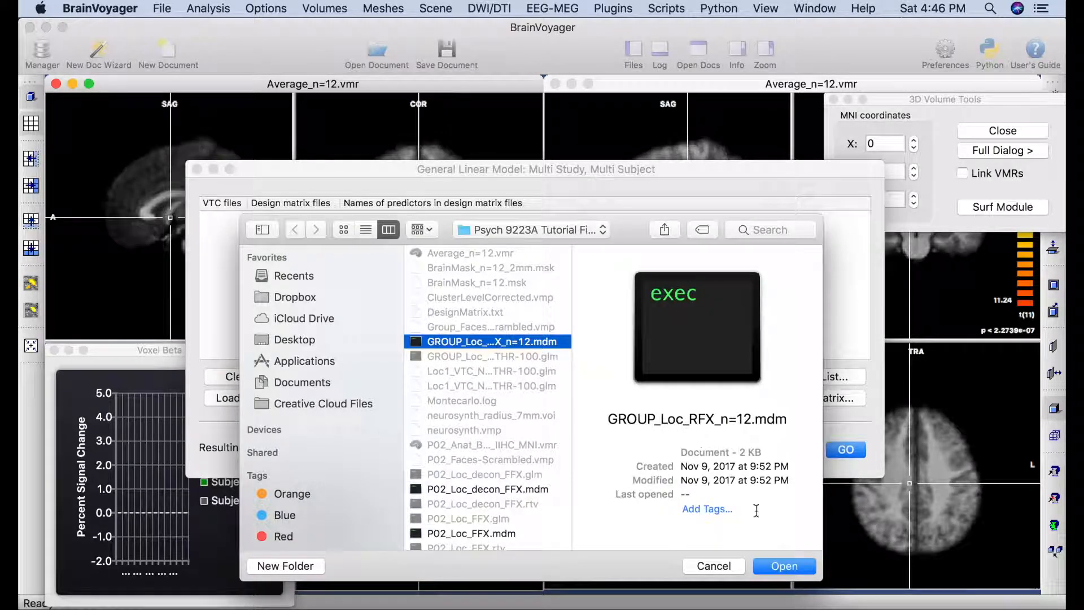
click(774, 566)
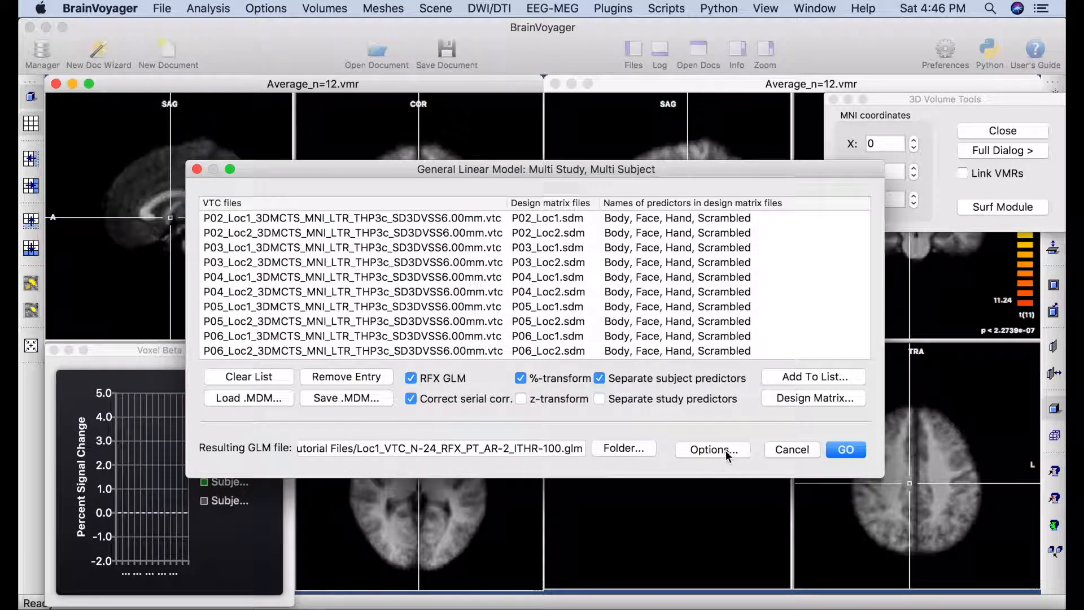
Restrict the GLM to BrainMask_n=12_2mm.msk, compute it, and activate the left brain window.
click(725, 451)
click(753, 374)
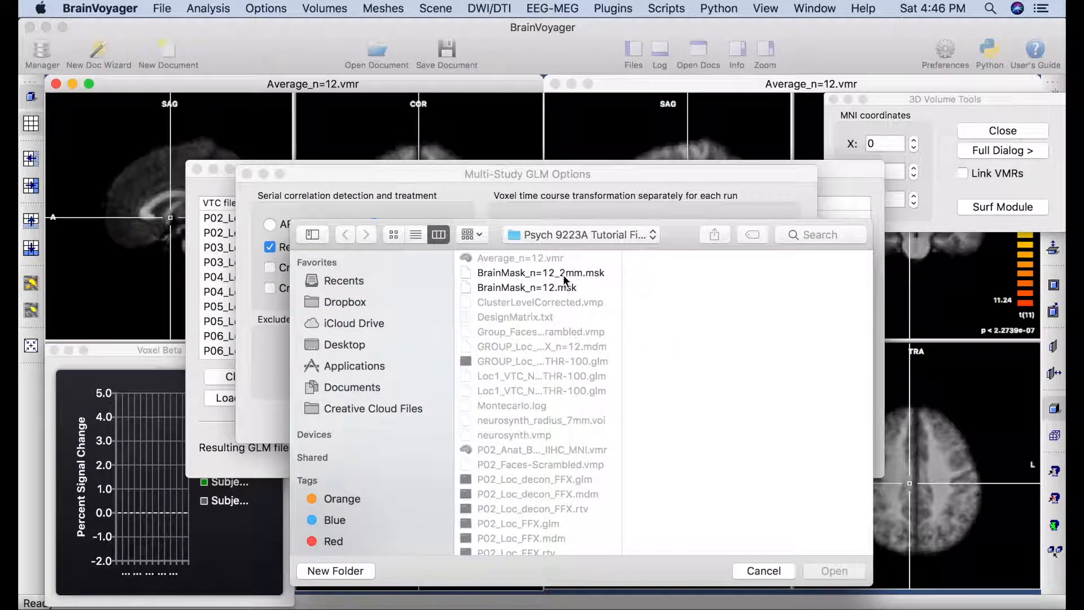
click(571, 275)
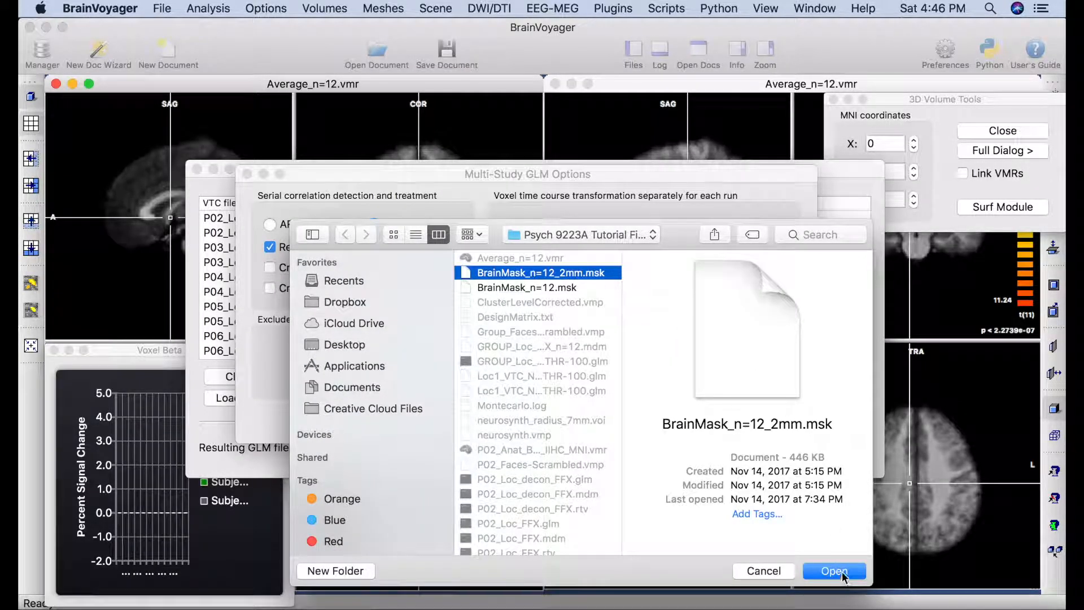
click(834, 571)
click(796, 418)
click(845, 450)
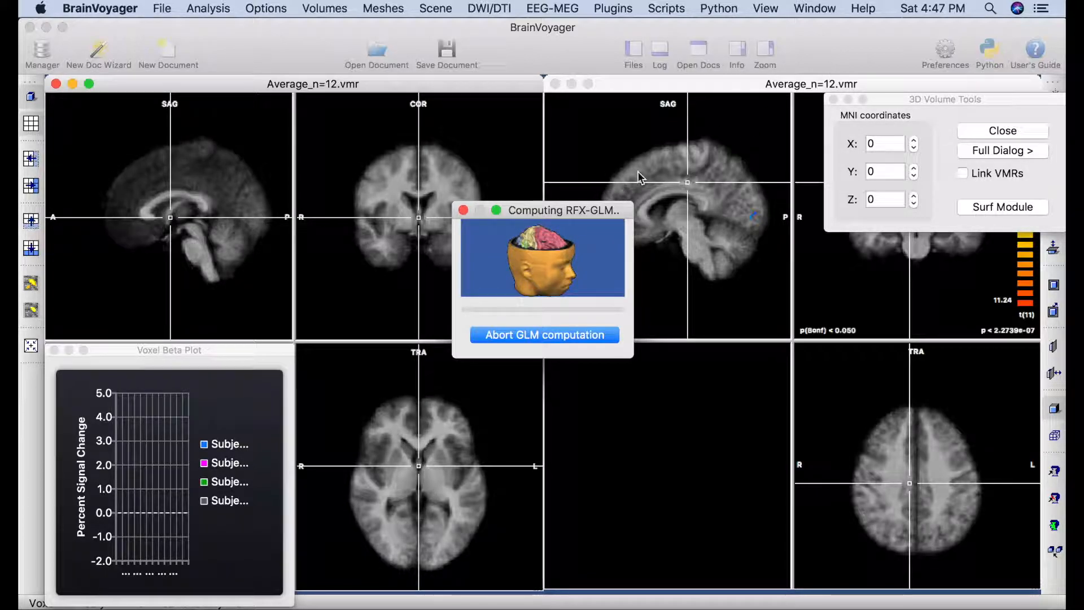
drag(597, 211, 789, 98)
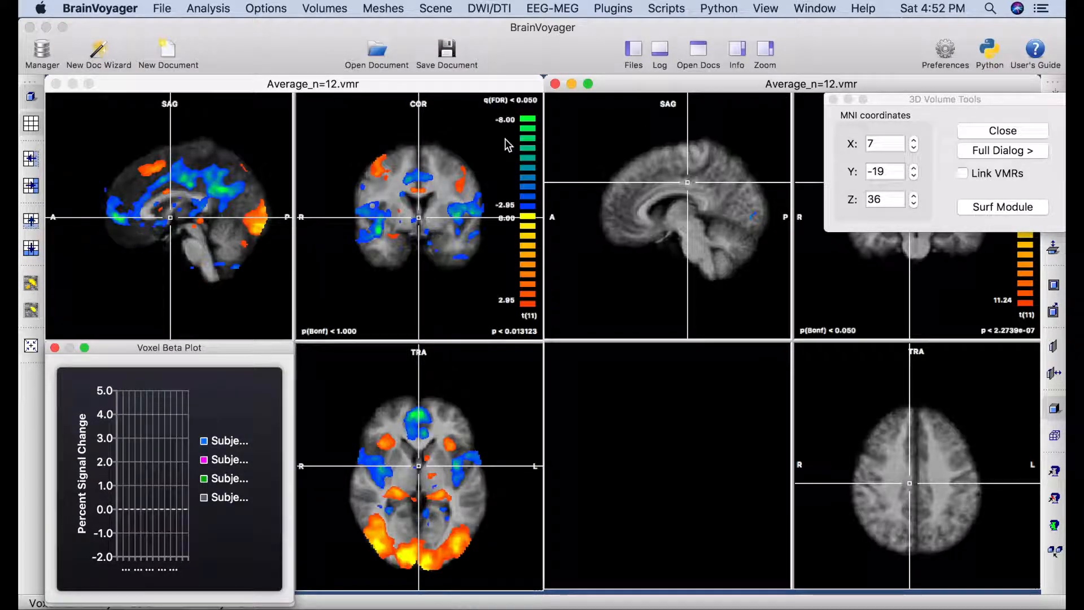
click(439, 90)
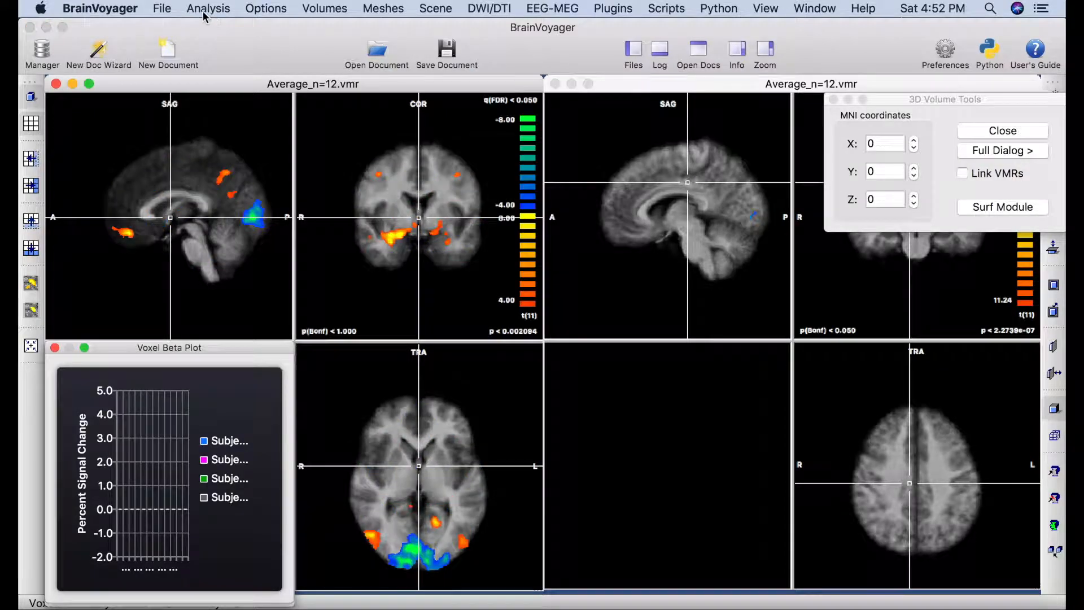
Overlay a Face +1 versus Body −1 contrast, with Scrambled excluded, on the left brain.
click(206, 9)
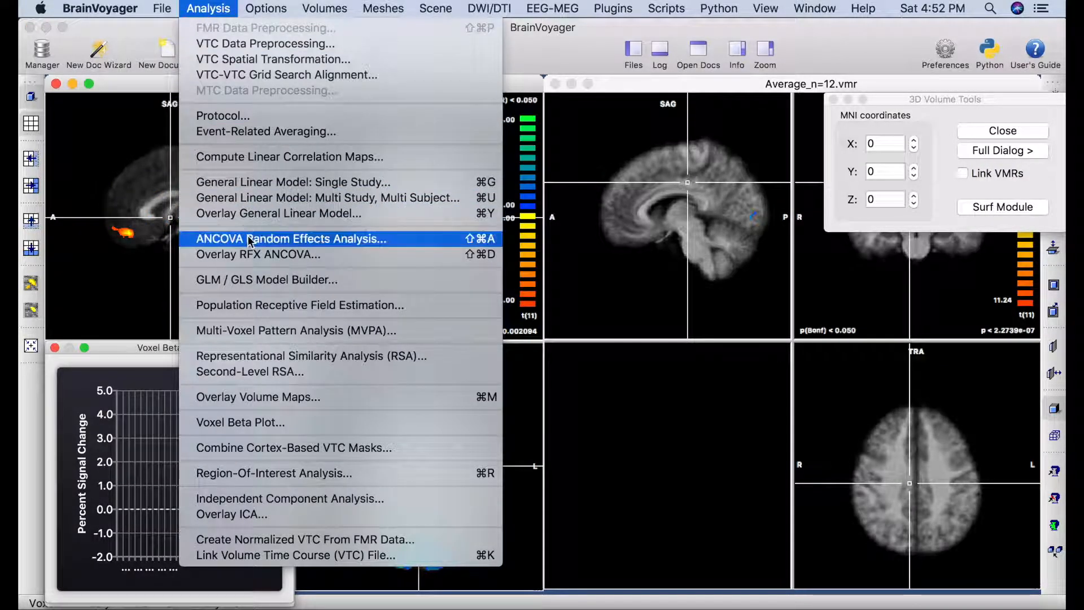
click(282, 217)
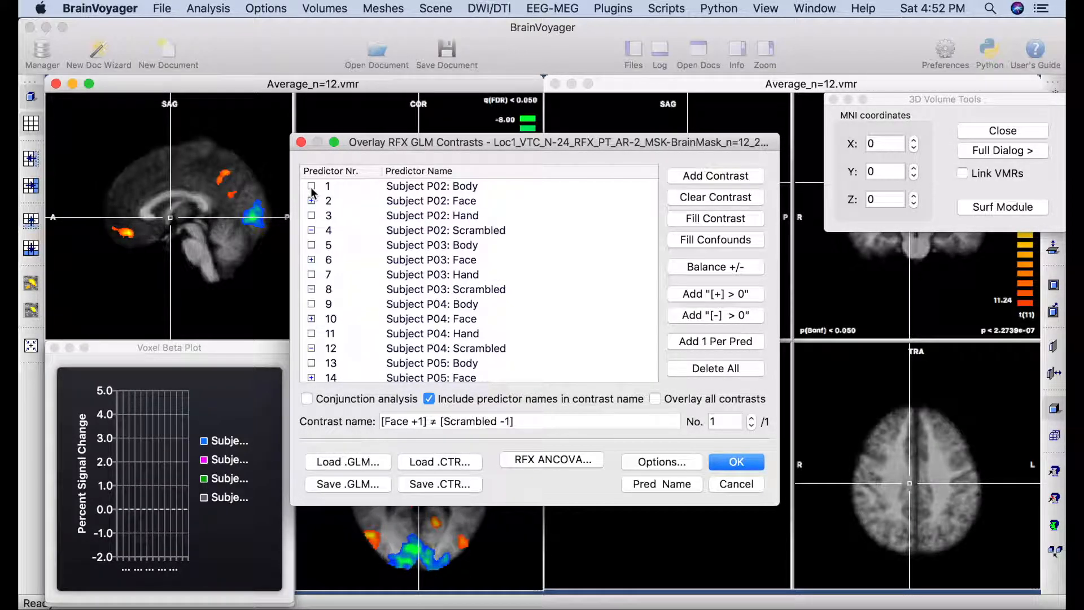
click(311, 187)
click(311, 187)
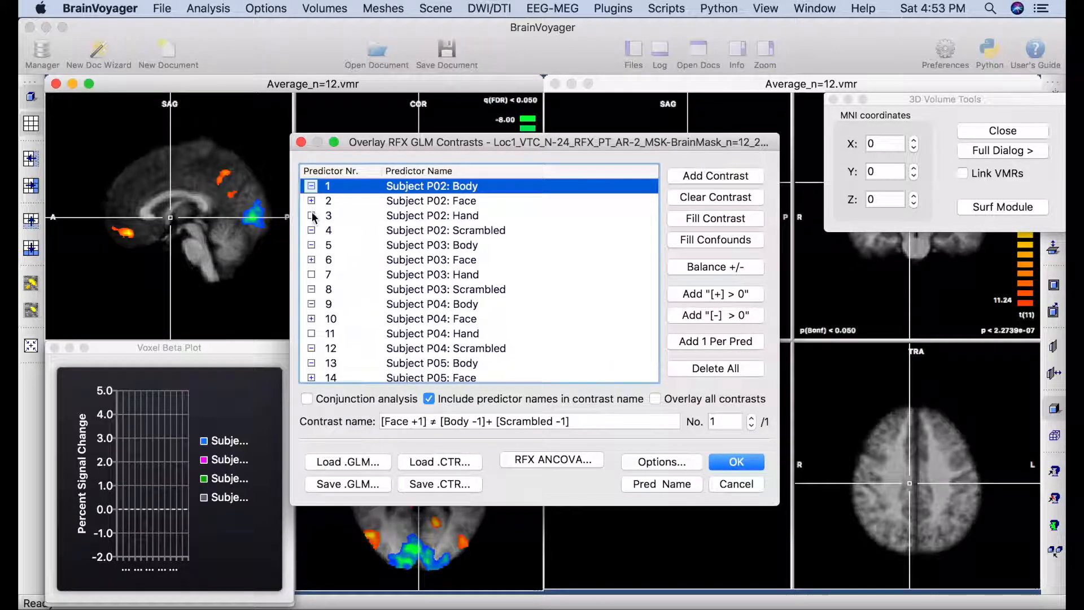
click(311, 231)
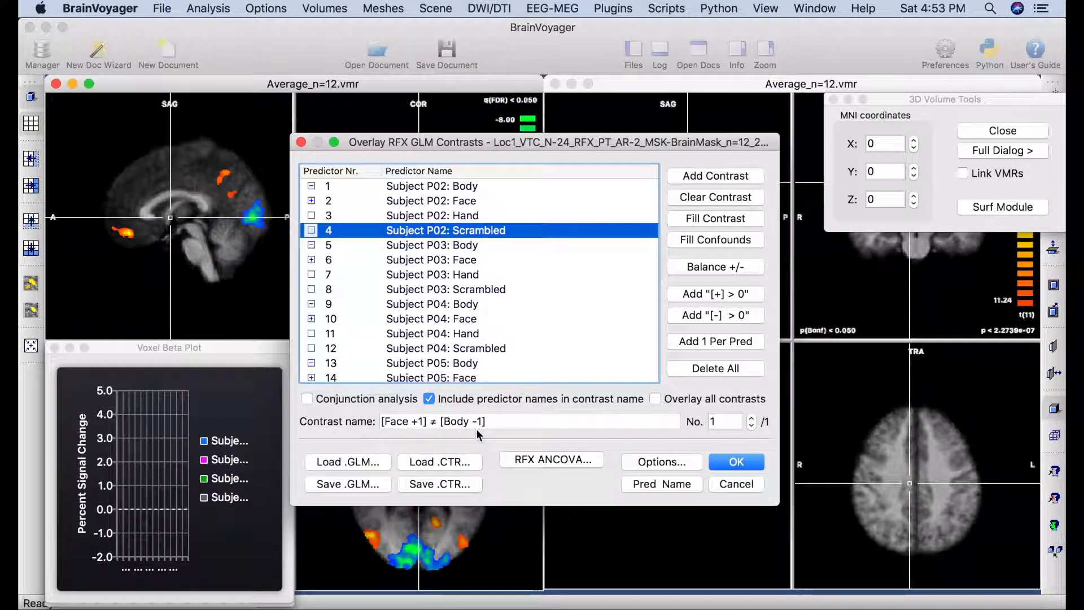
click(736, 462)
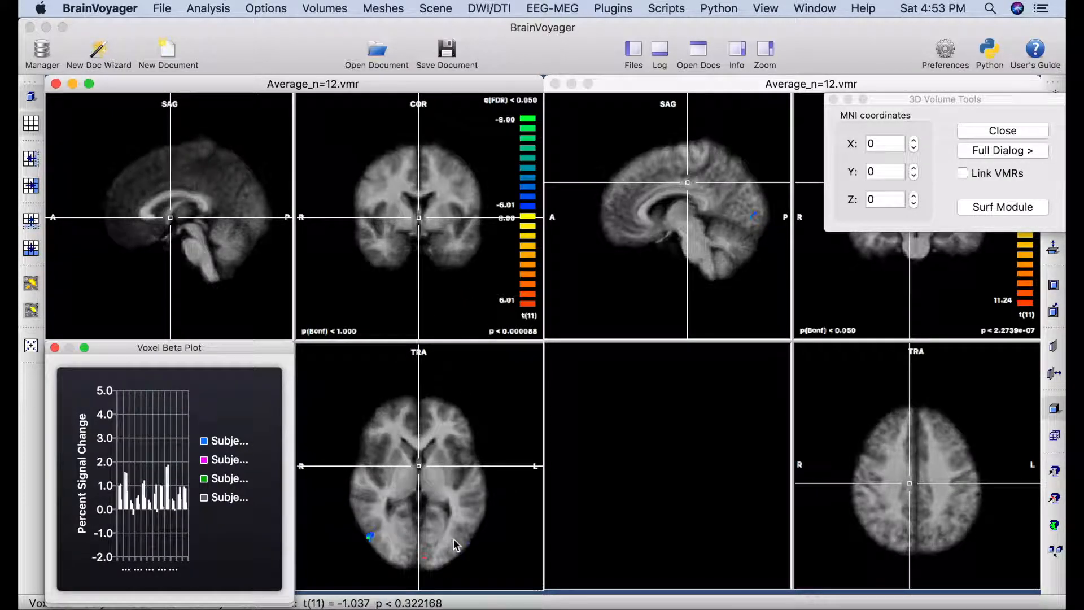
Link positions between the two brain windows and close the voxel beta plot.
click(55, 348)
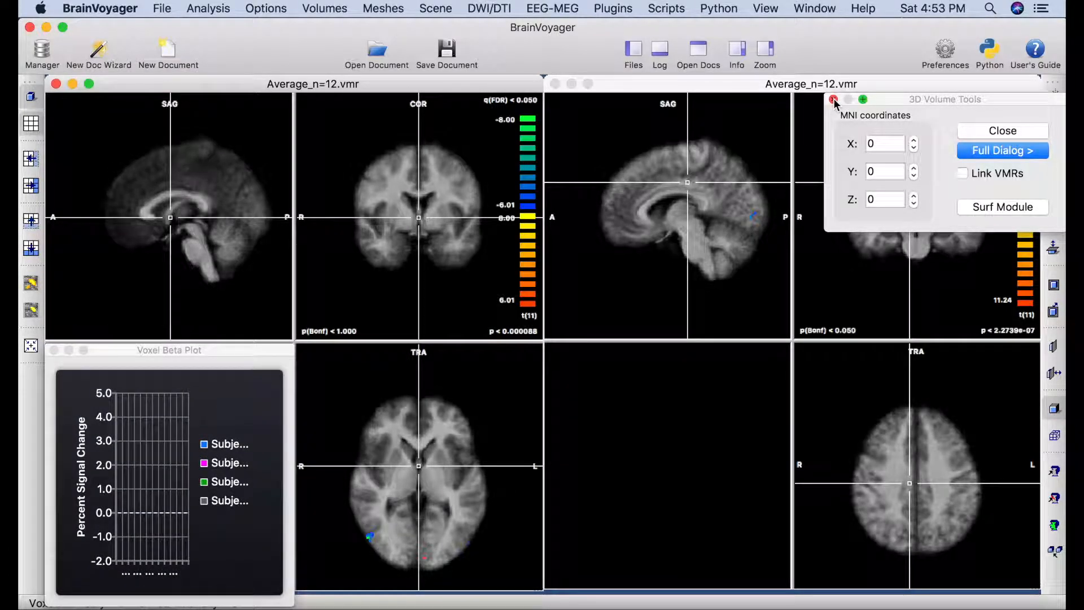
click(961, 175)
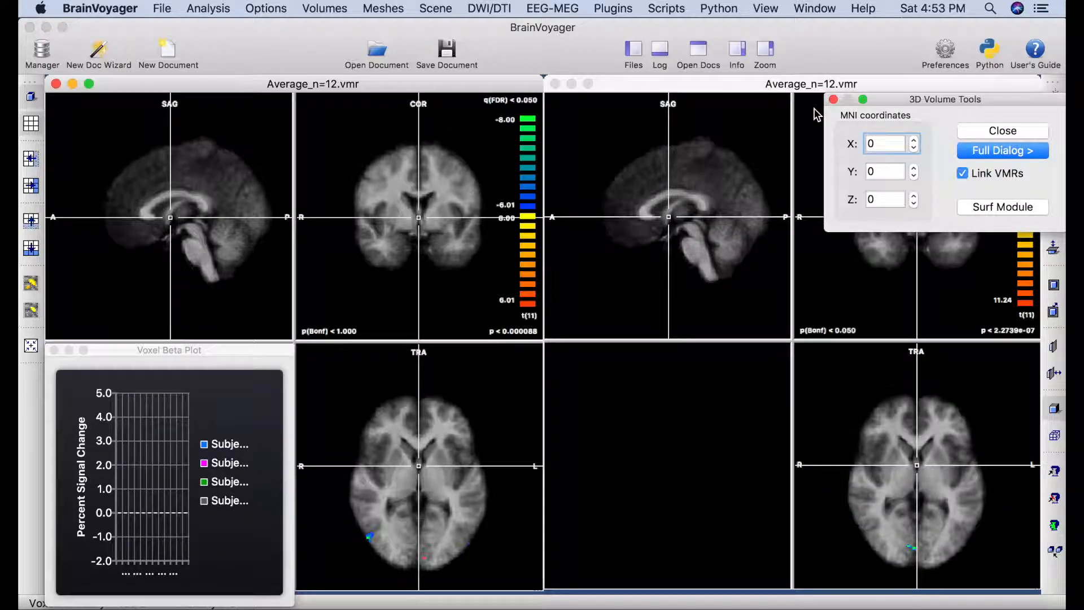
click(833, 100)
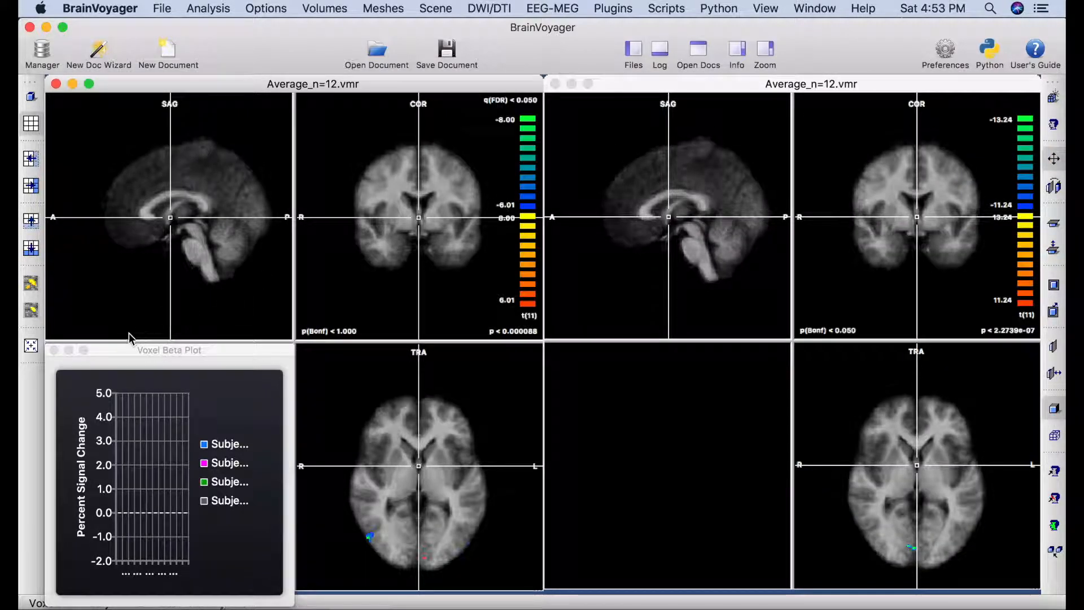
click(54, 350)
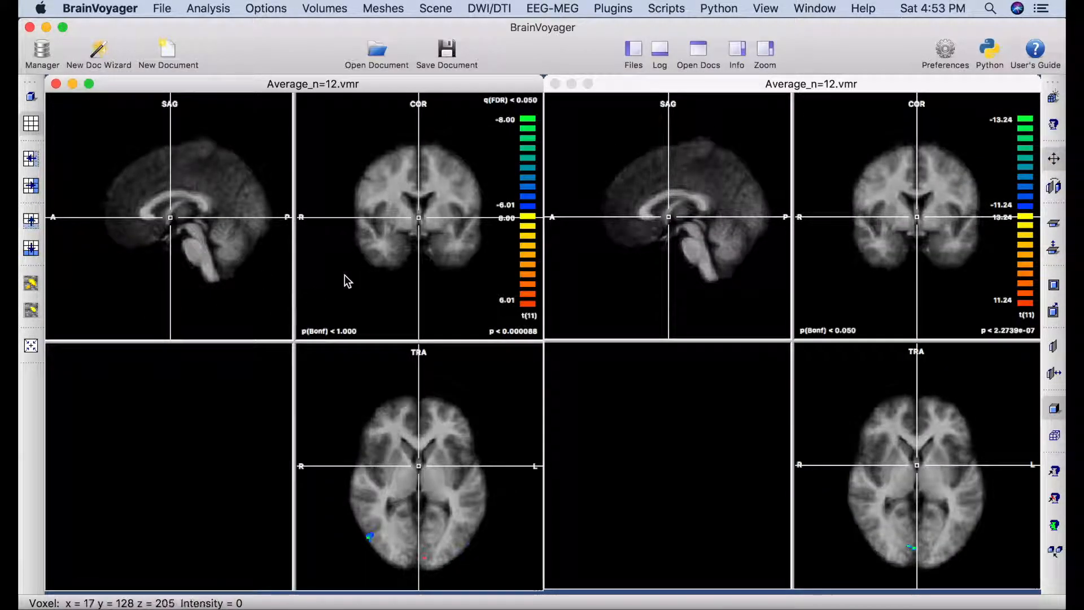
Move both linked brains to the small blue posterior cluster.
click(424, 220)
click(432, 213)
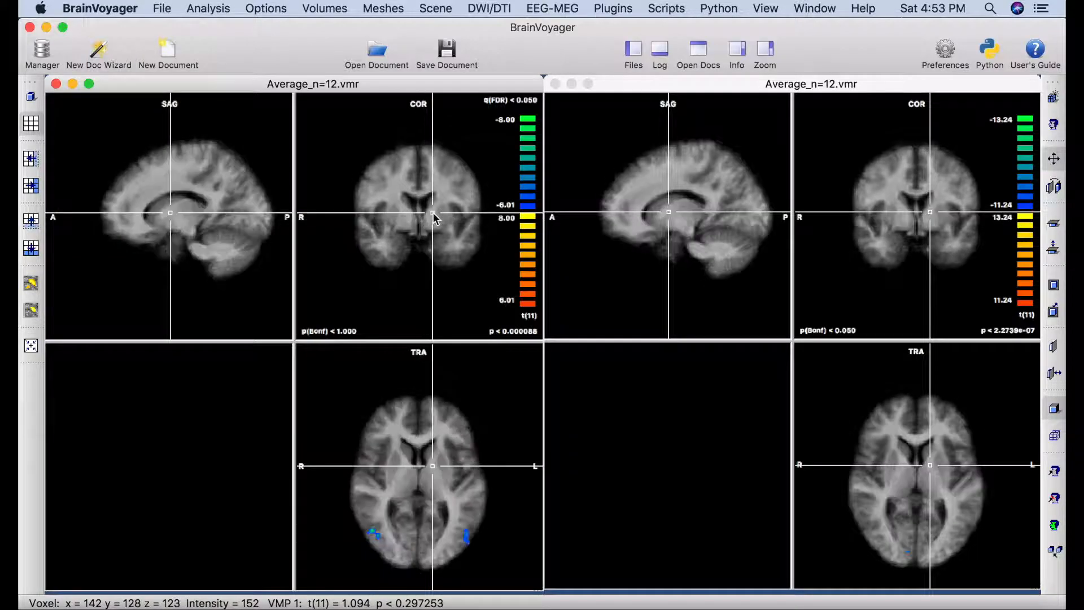
click(468, 537)
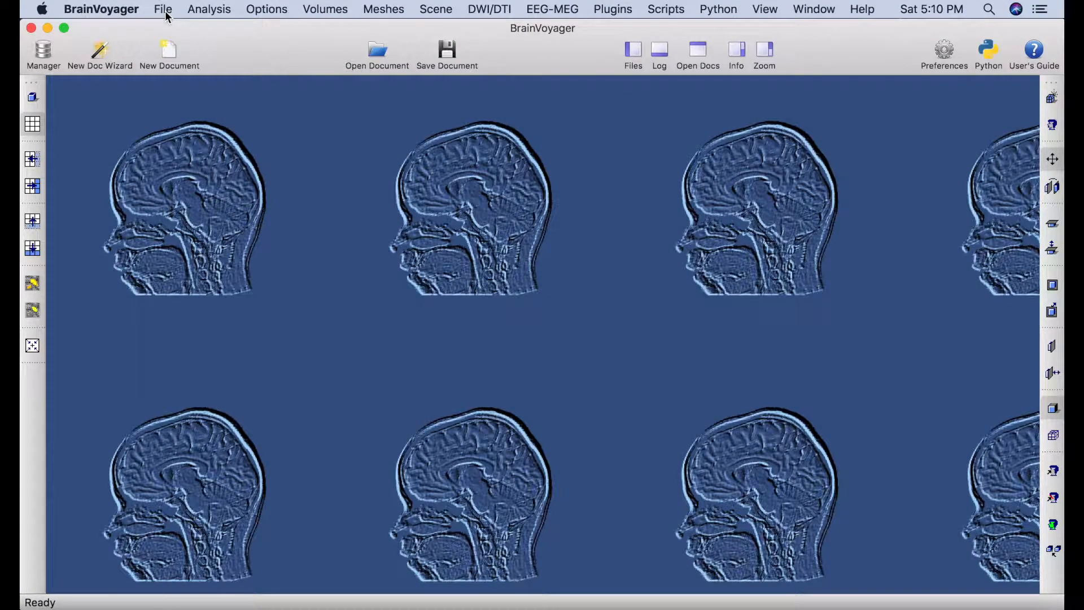
Open Average_n=12.vmr from the Desktop's Psych 9223A Tutorial Files folder and move 3D Volume Tools aside.
click(165, 12)
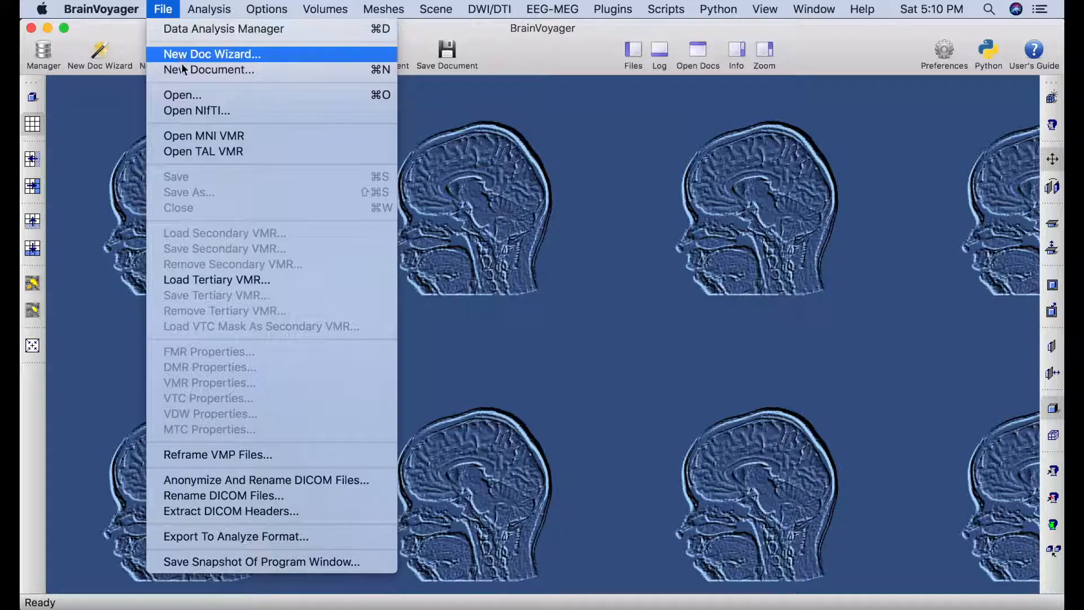
click(195, 97)
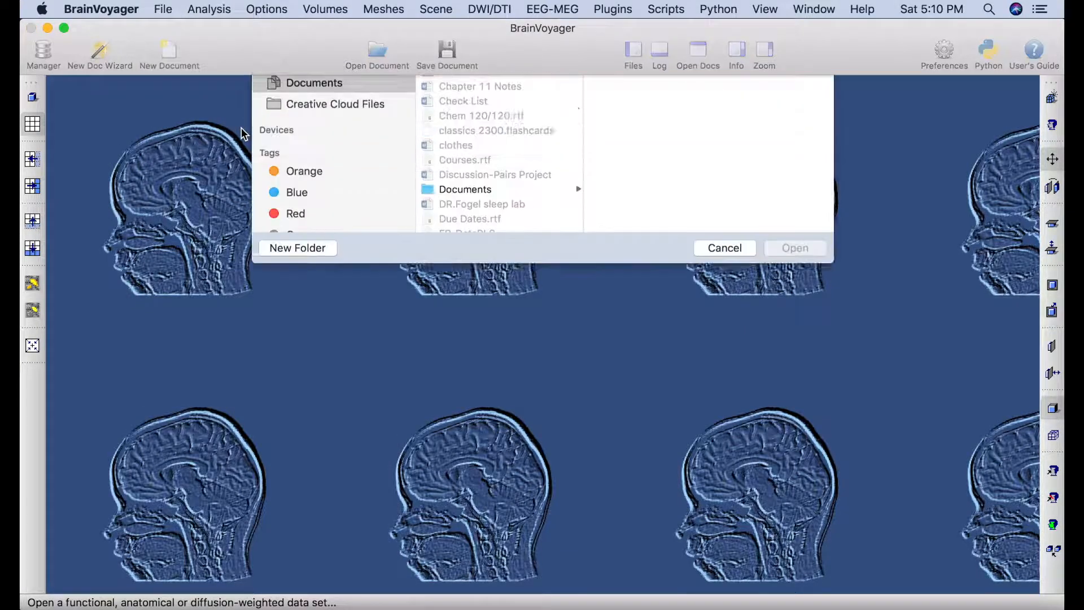
click(323, 195)
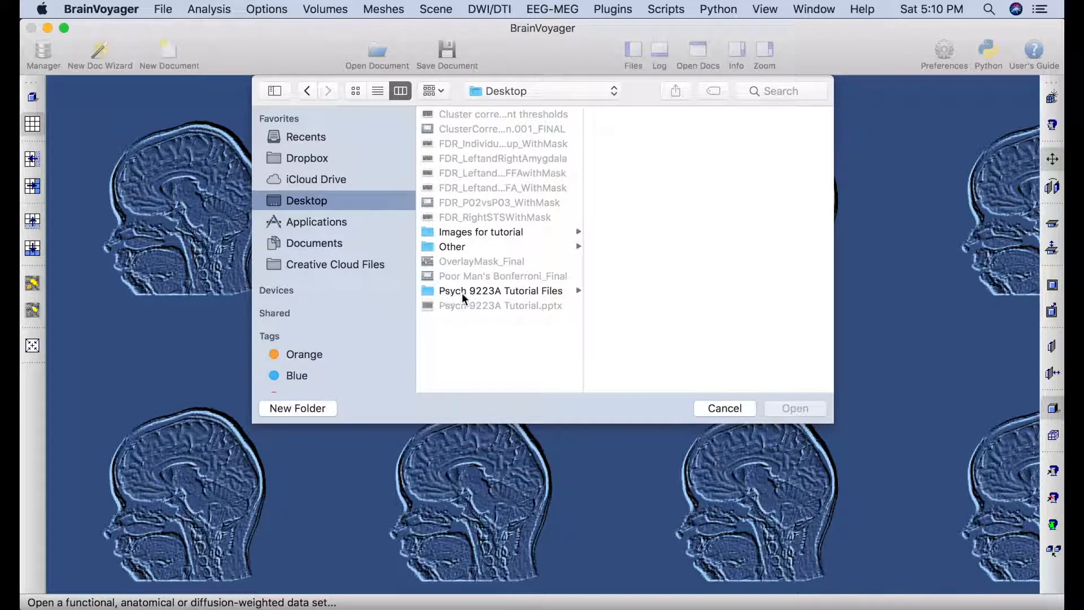
click(485, 289)
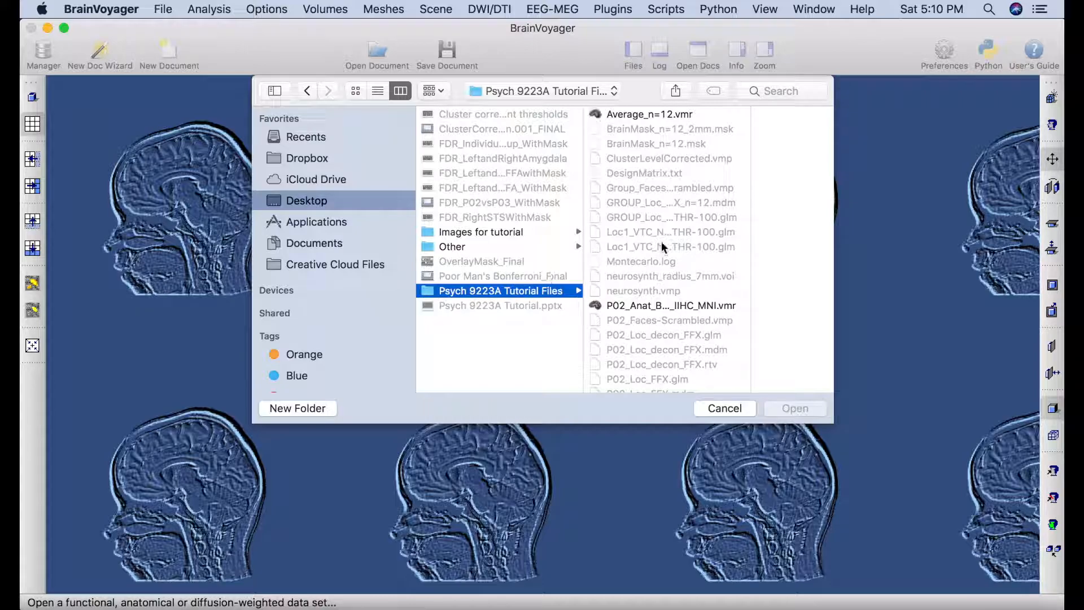
click(668, 119)
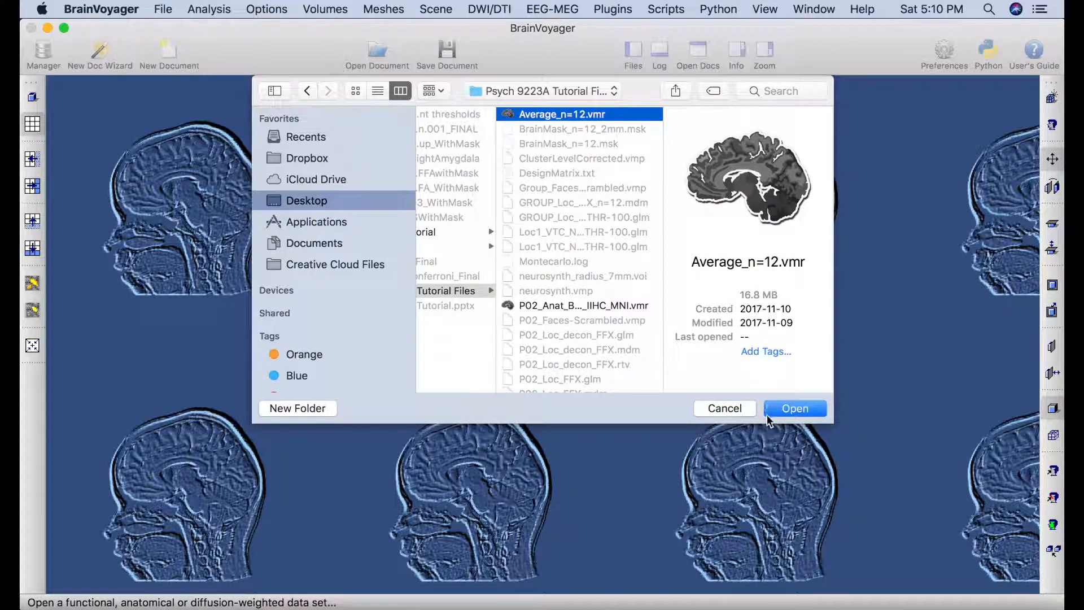
click(813, 407)
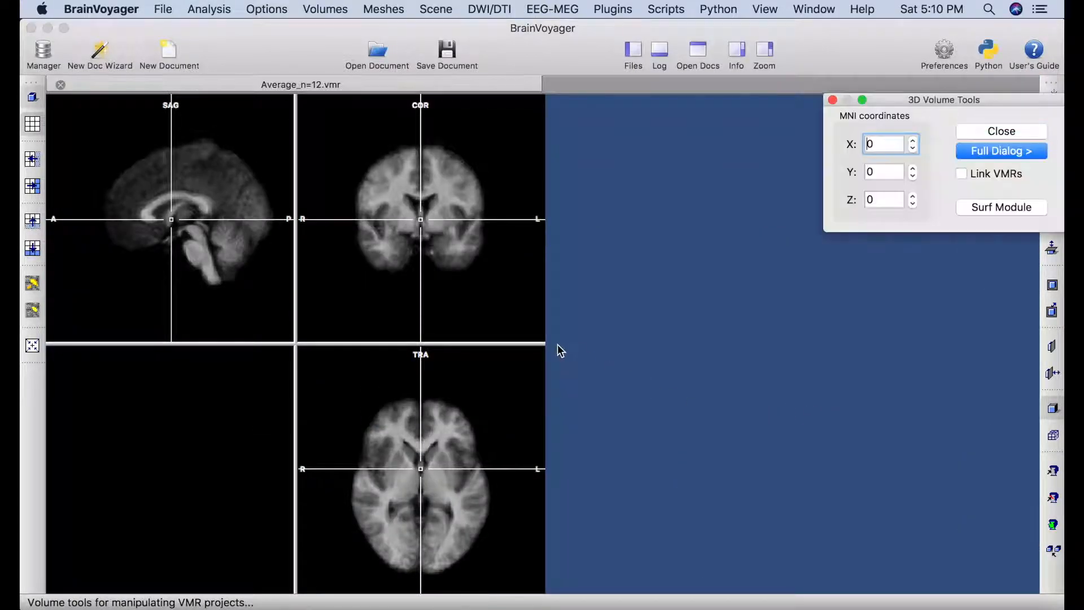
drag(944, 97, 918, 80)
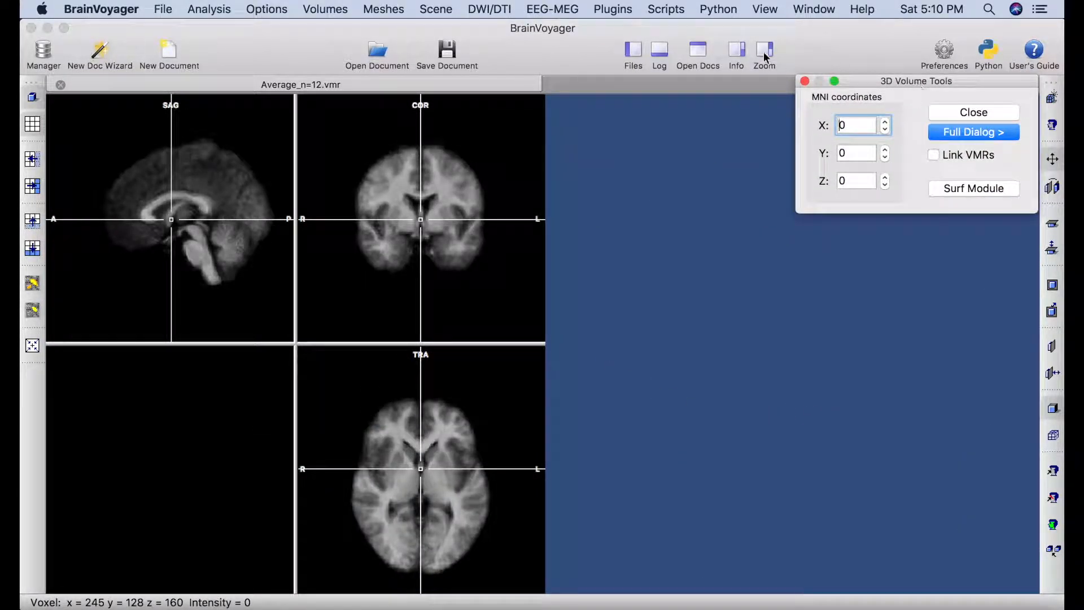
Start a multi-study, multi-subject GLM and load the GROUP_Loc_RFX_n=12.mdm design.
click(209, 10)
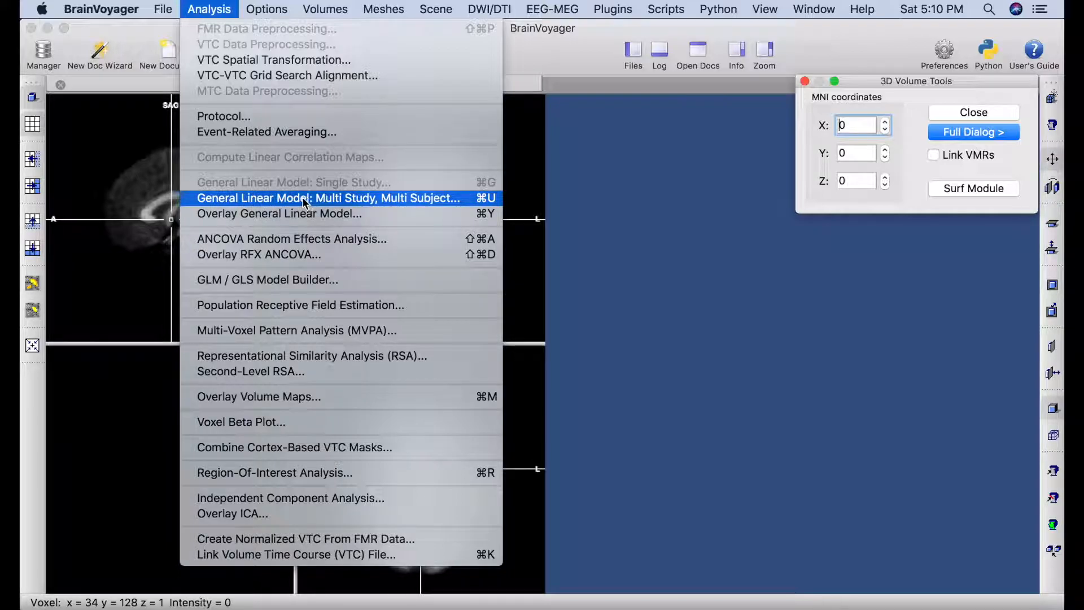
click(364, 198)
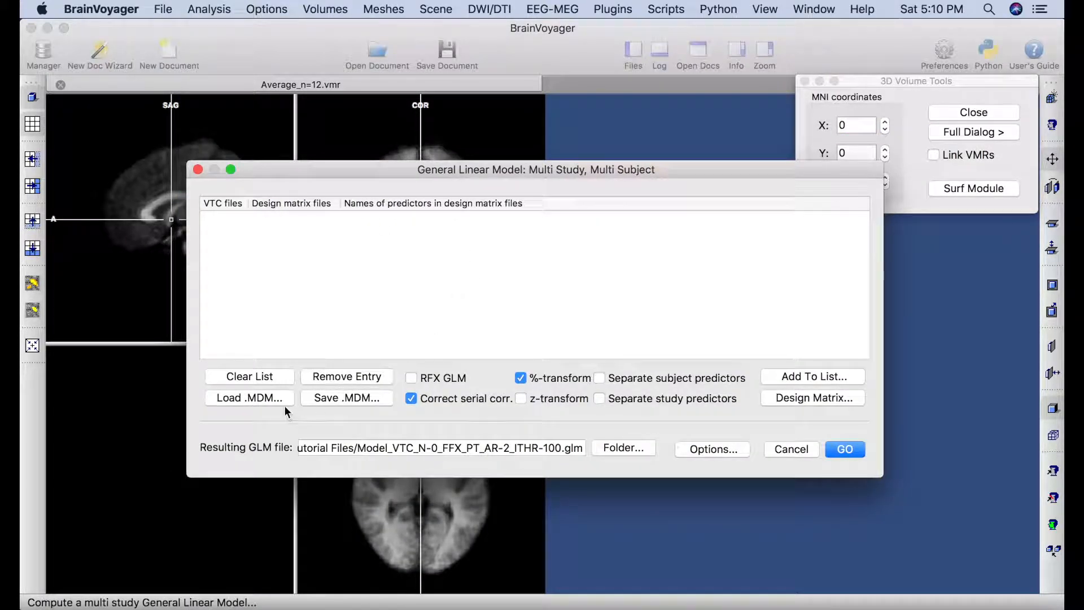
click(263, 400)
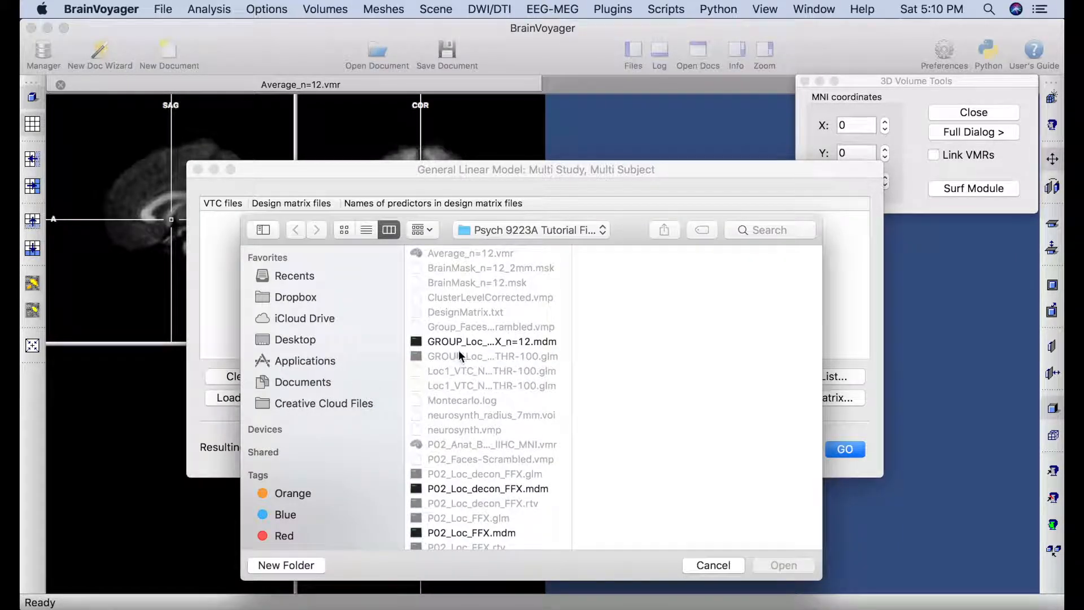
click(499, 342)
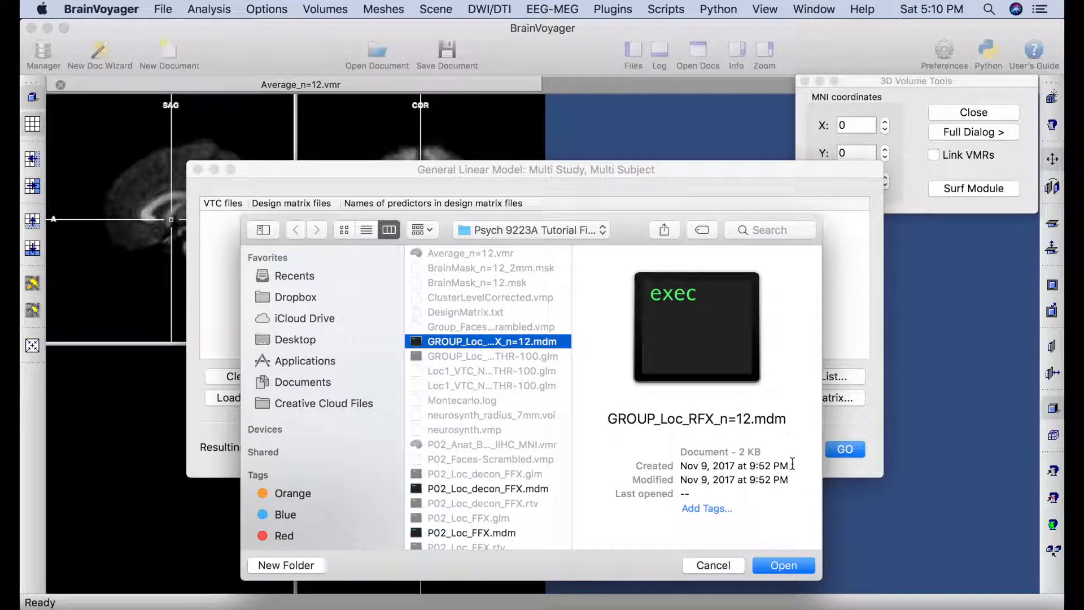
click(790, 566)
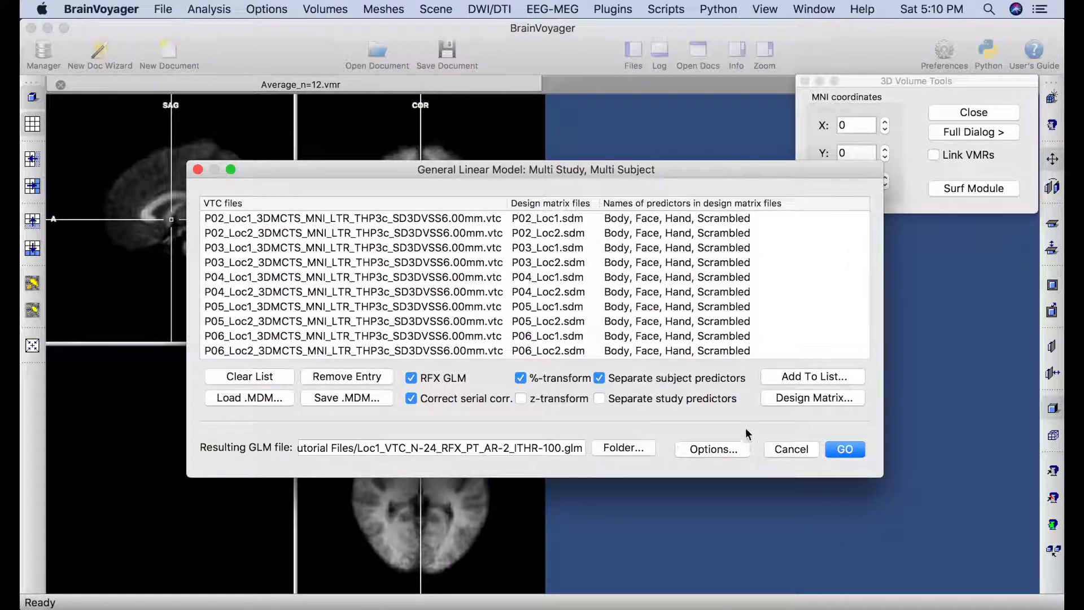
Restrict the GLM to the BrainMask_n=12_2mm.msk mask and start computing it.
click(707, 451)
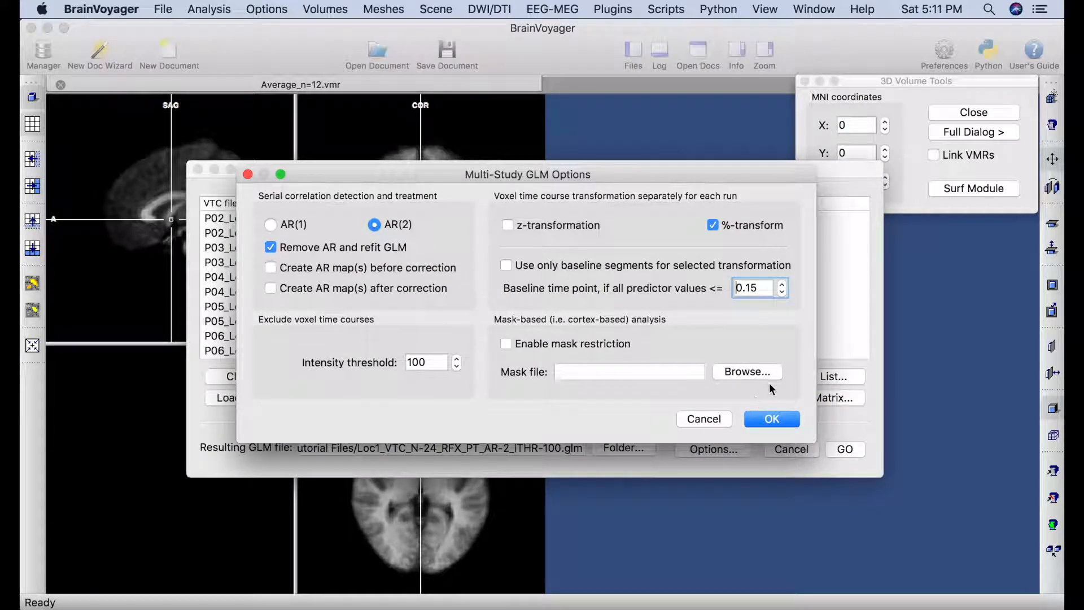
click(757, 372)
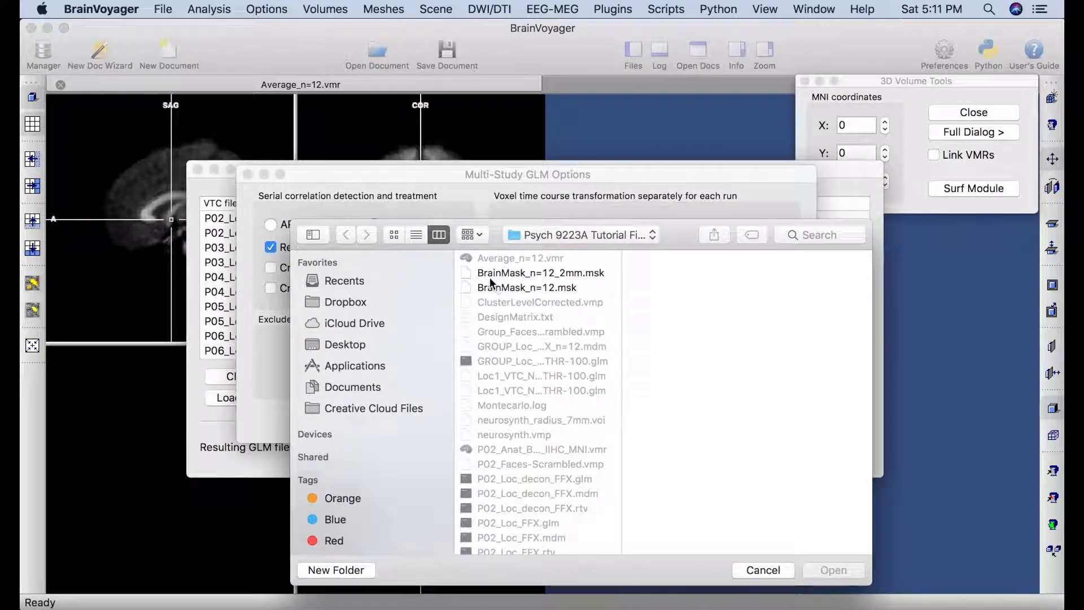
click(582, 275)
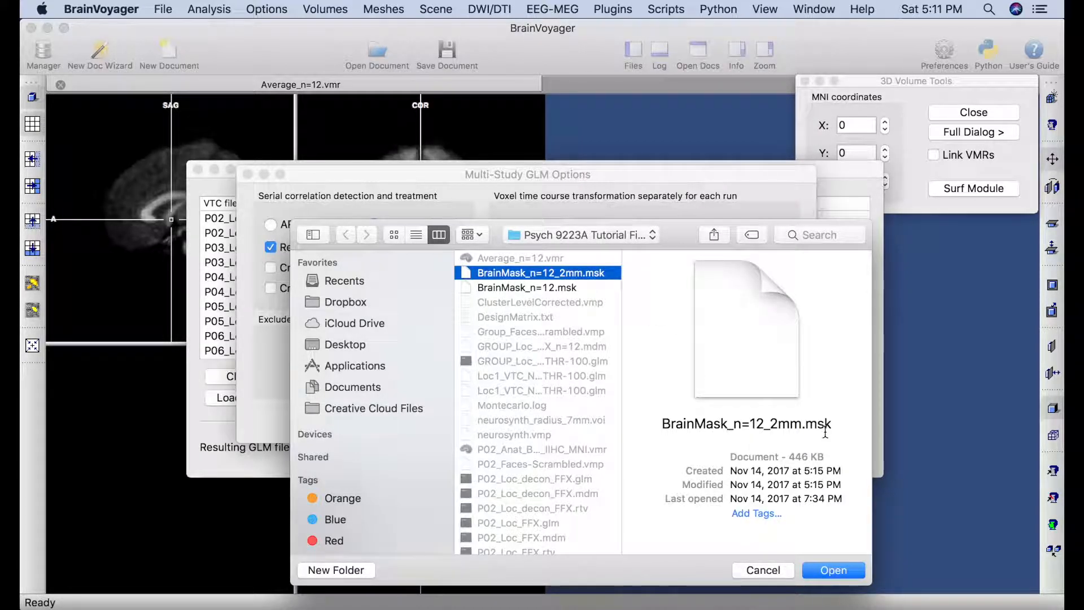
click(834, 571)
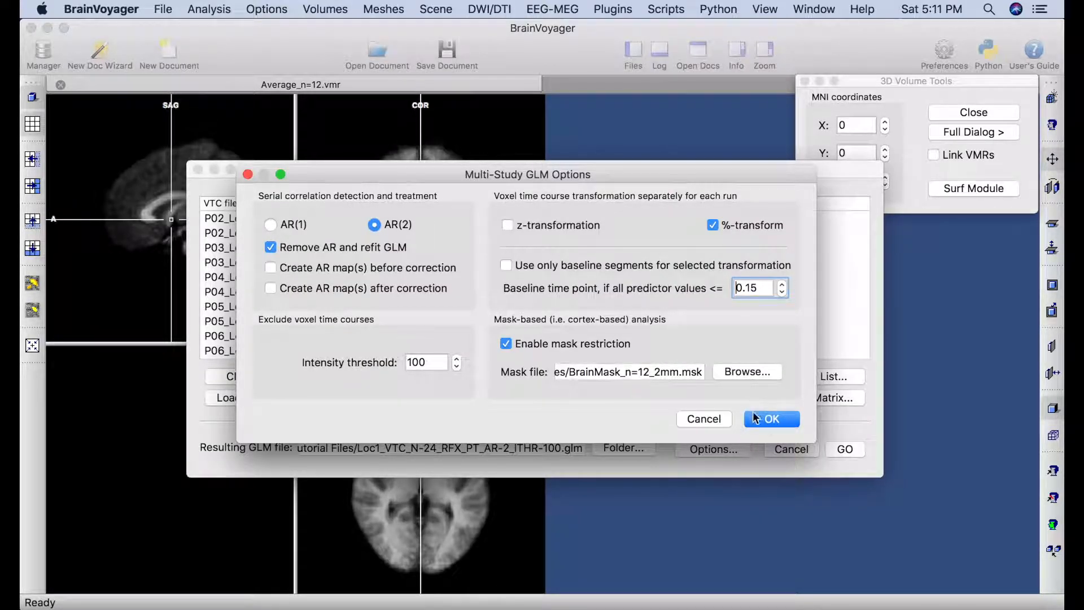
click(772, 420)
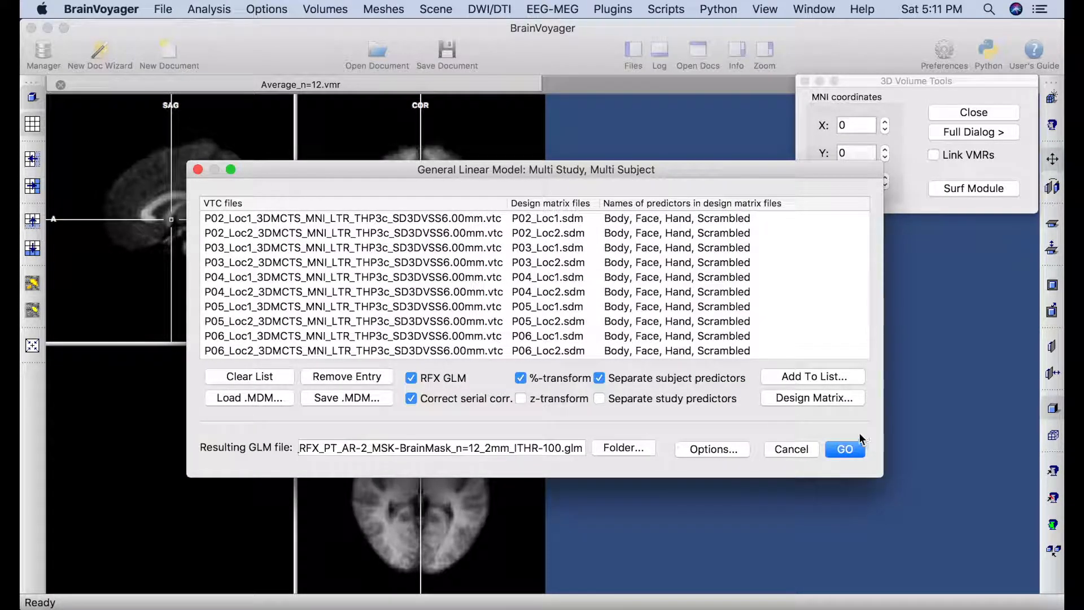
click(847, 449)
Move the Computing RFX-GLM progress window aside and let the group GLM finish.
drag(572, 211, 707, 81)
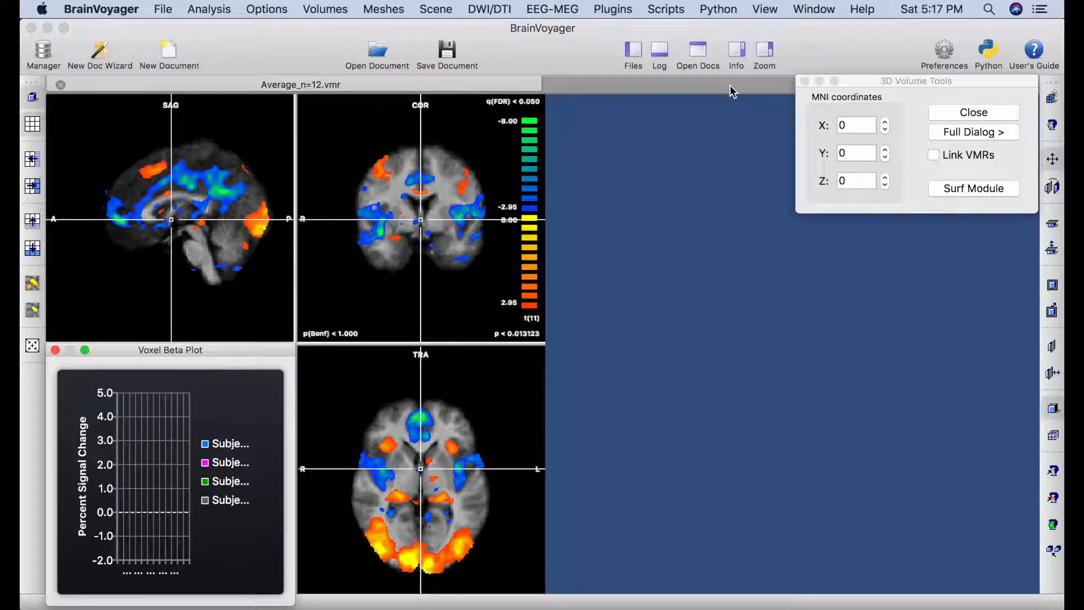
click(216, 15)
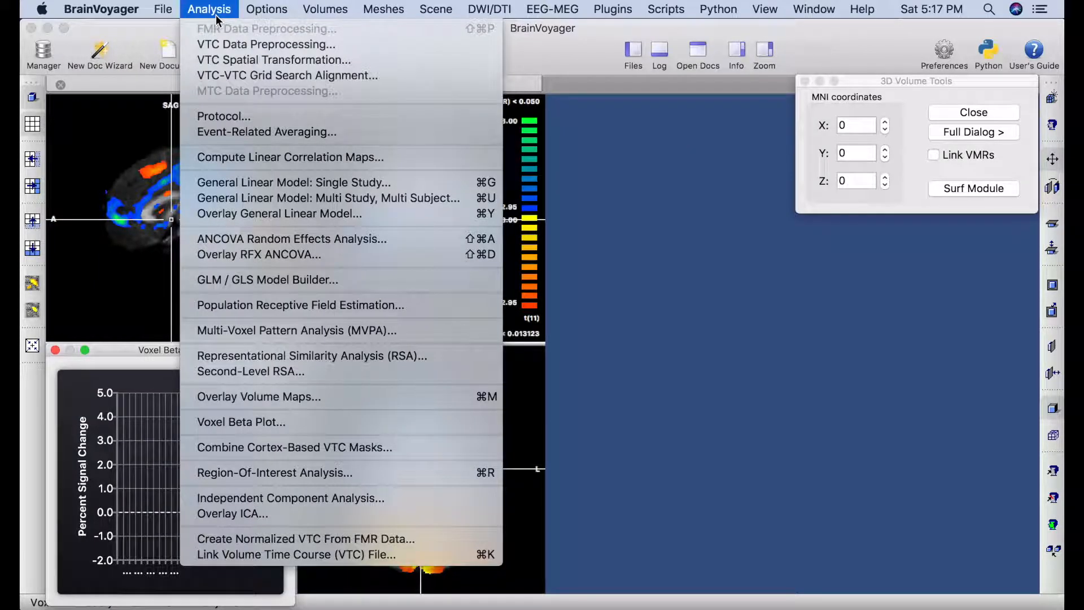
Overlay the group GLM contrast as Face +1 only, excluding the Body, Hand and Scrambled predictors.
click(302, 219)
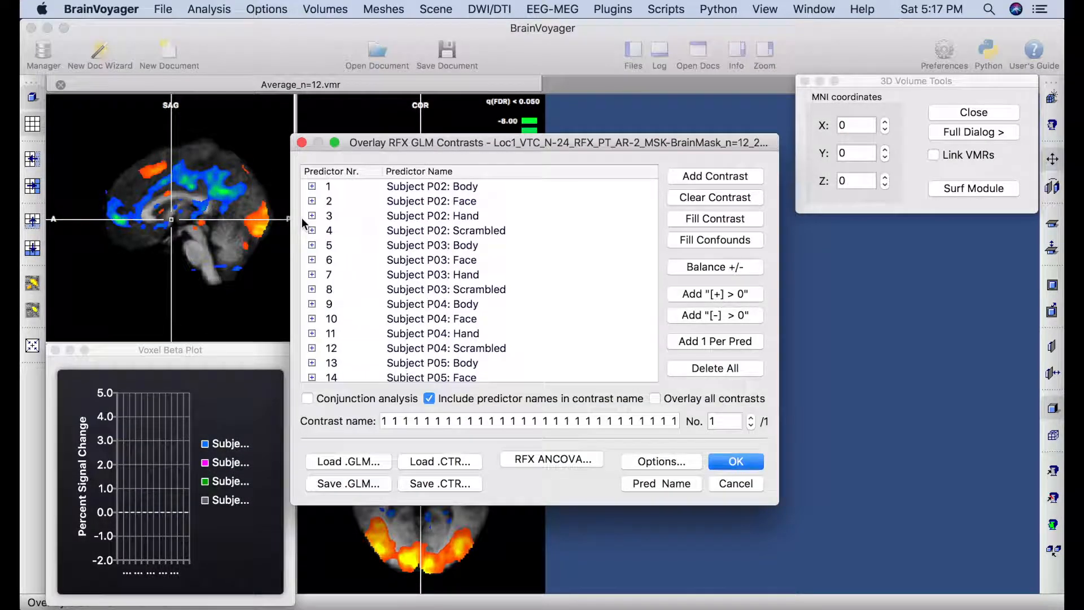
click(312, 187)
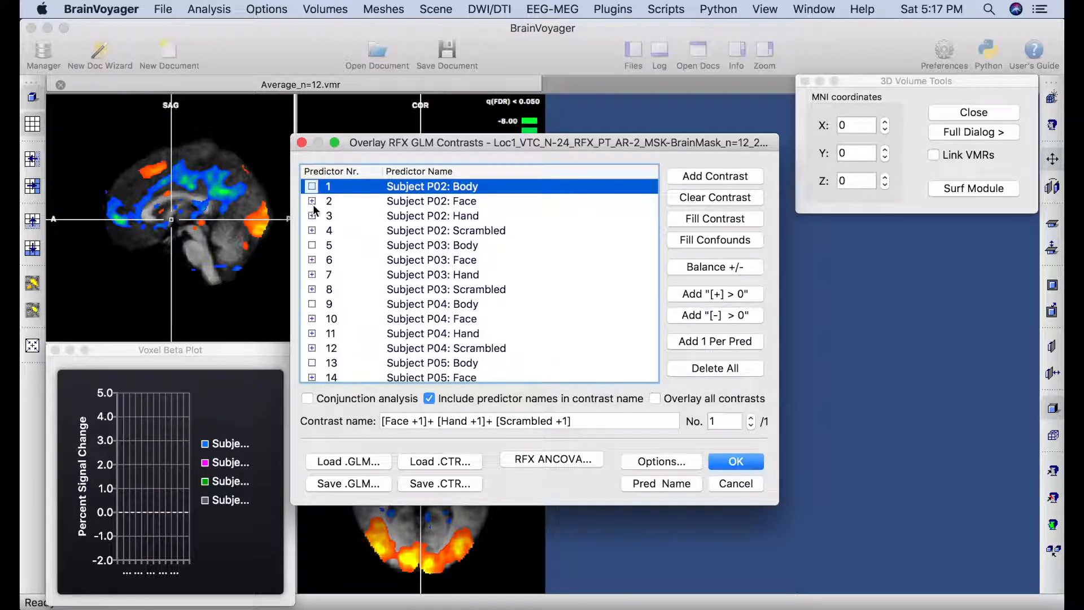
click(313, 216)
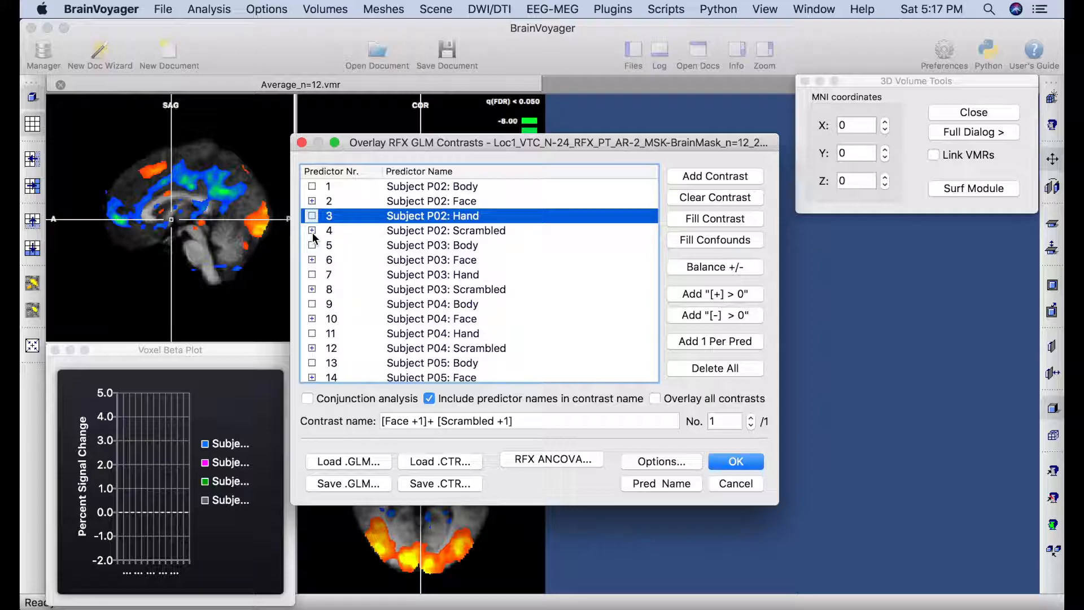
click(313, 231)
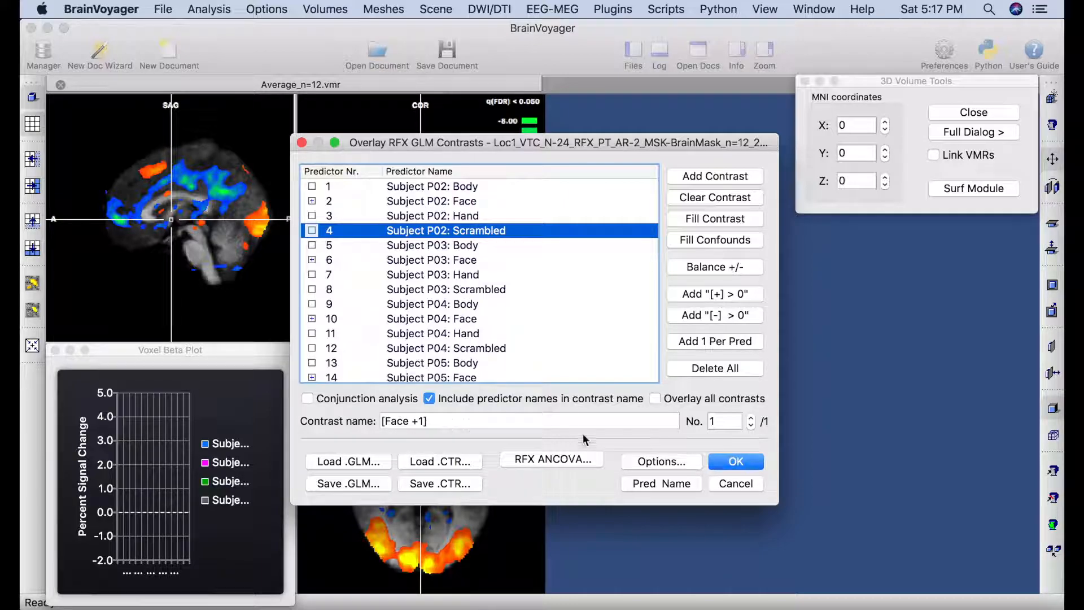
click(722, 462)
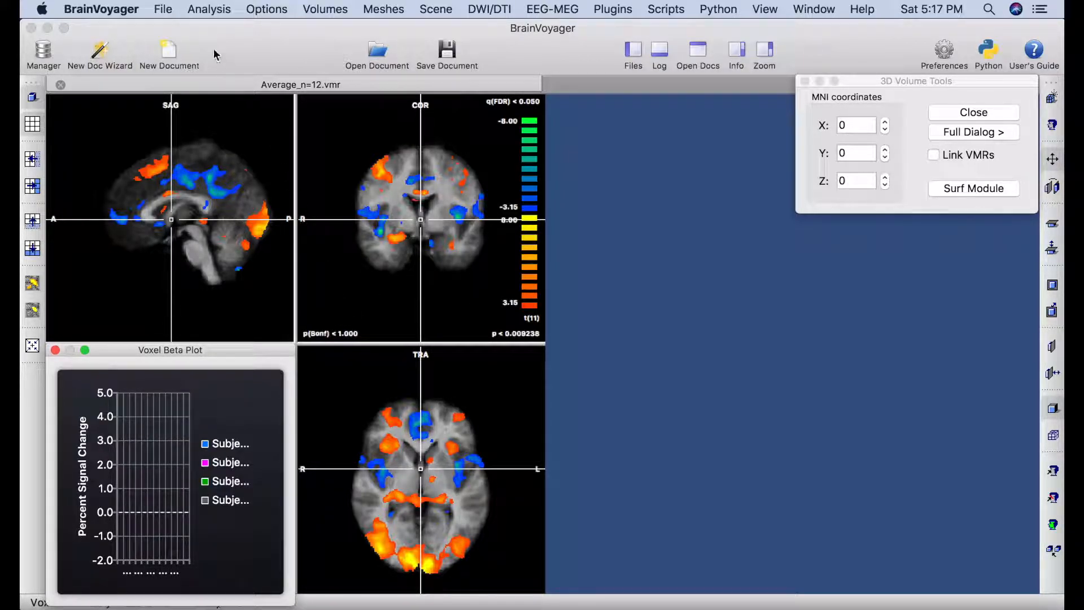
Threshold the Face map by statistic value using Bonferroni correction at p 0.05, raising t to 11.24.
click(209, 9)
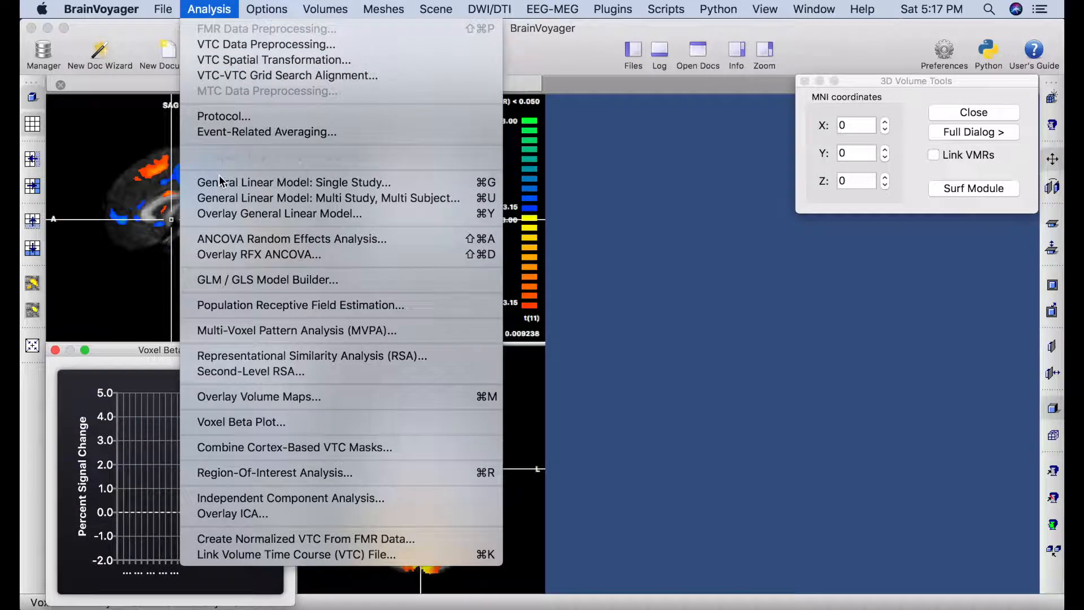
click(286, 396)
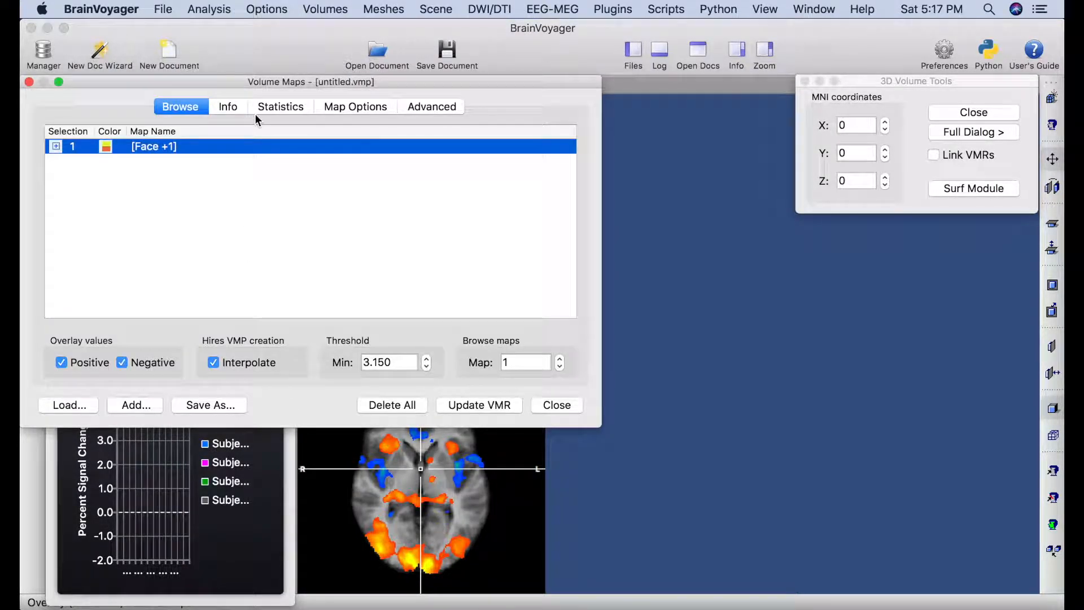
click(287, 107)
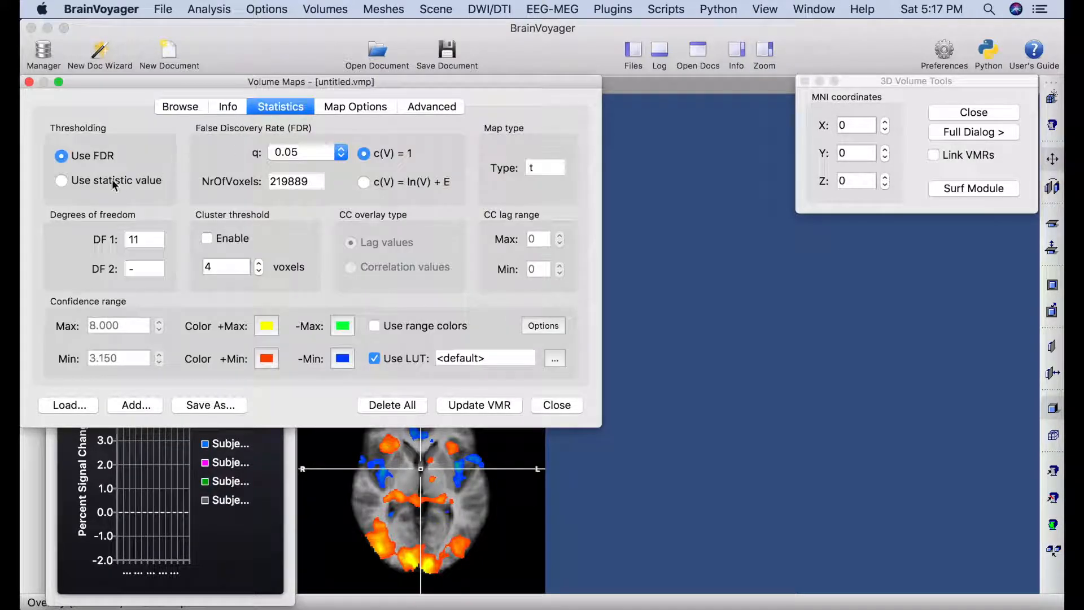
click(61, 180)
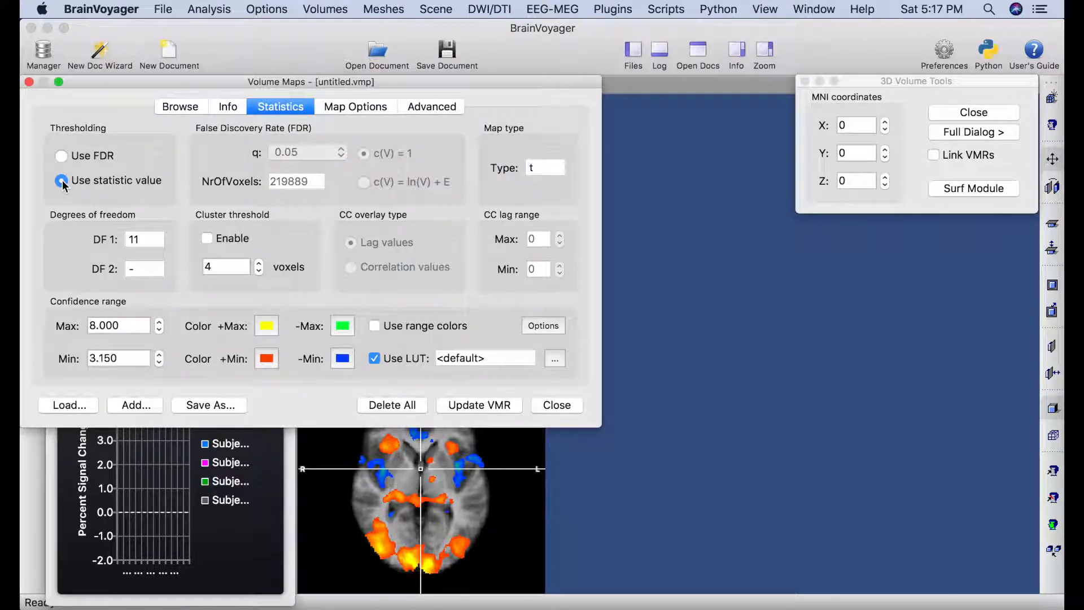
click(365, 107)
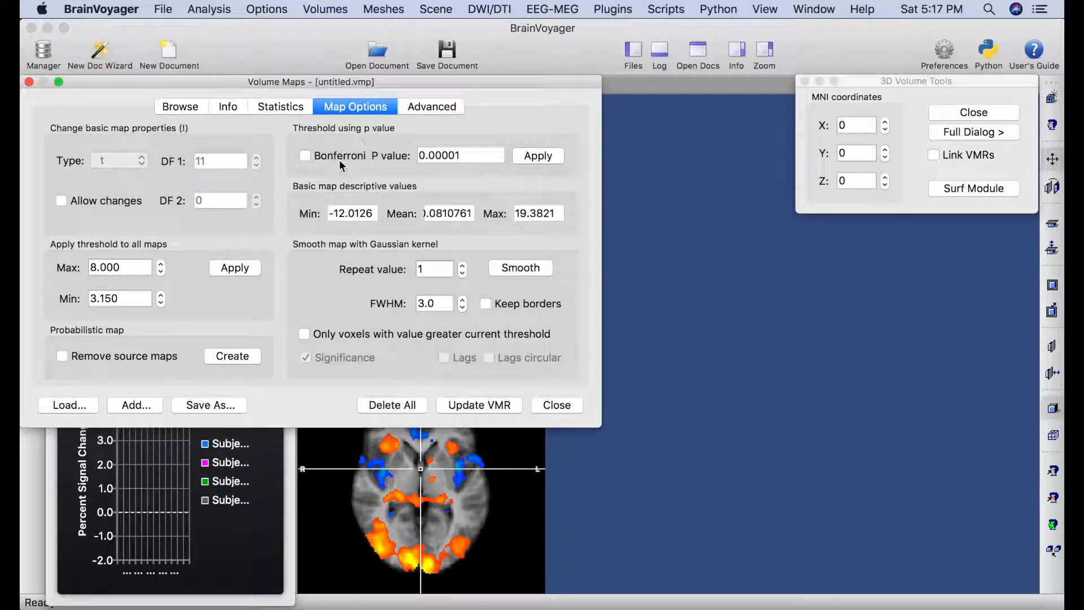
click(526, 161)
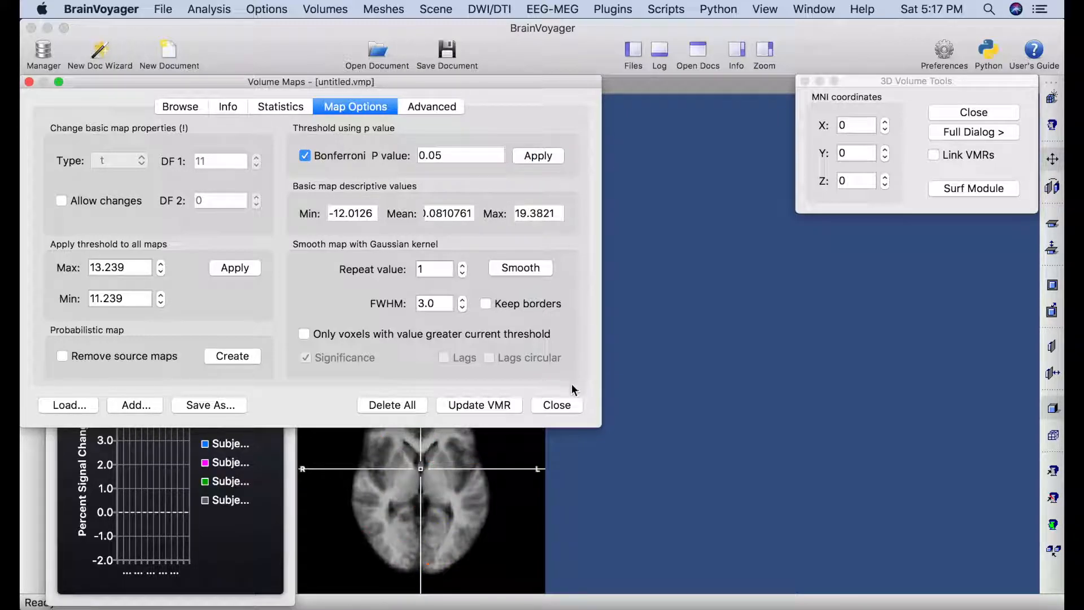
click(556, 404)
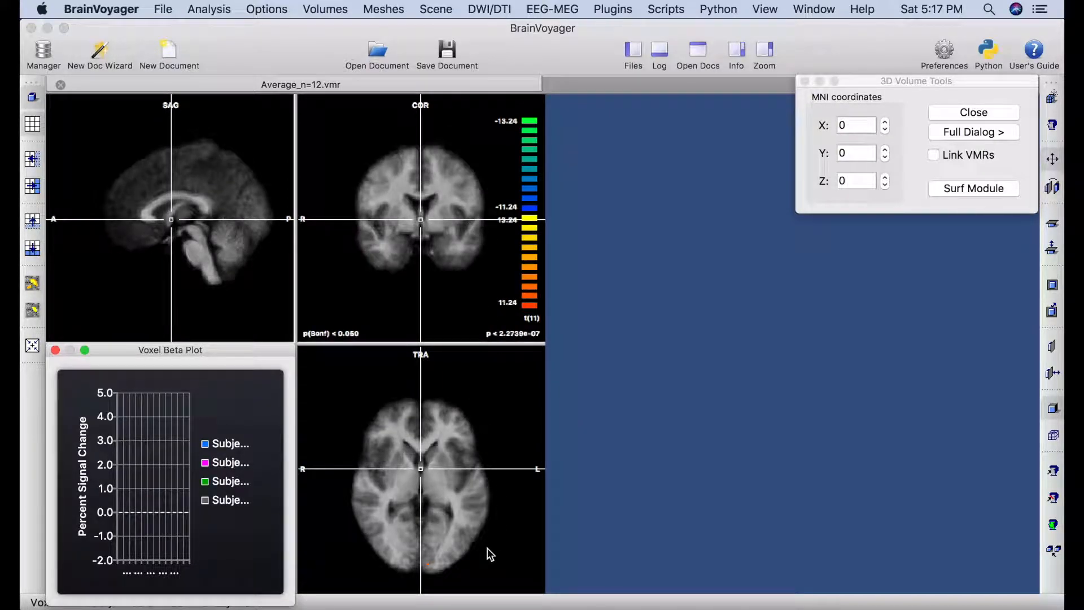
Load a second copy of Average_n=12.vmr as a new document.
click(416, 461)
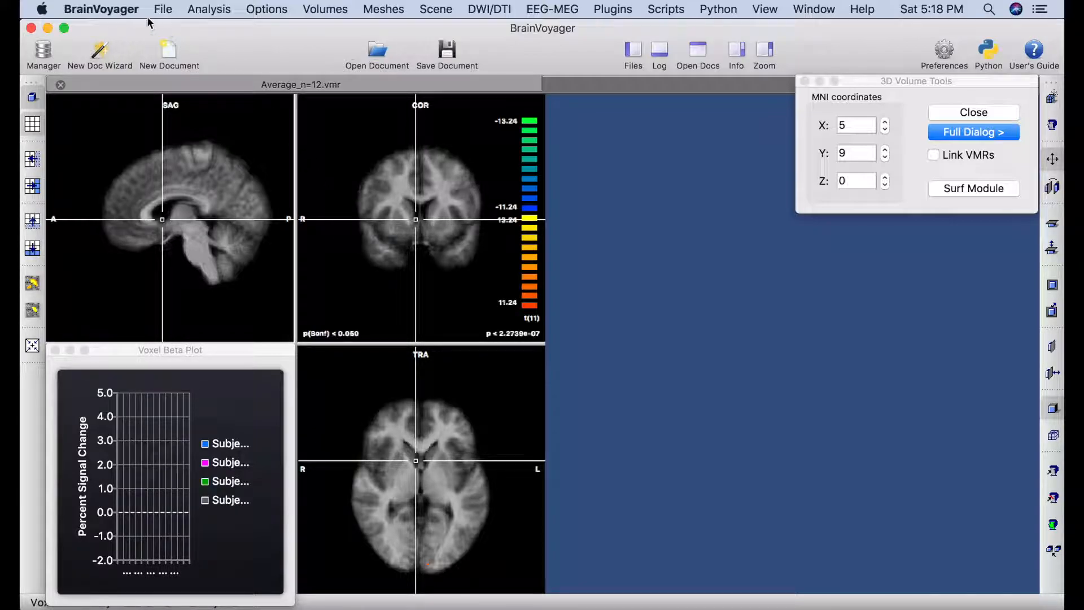
click(163, 10)
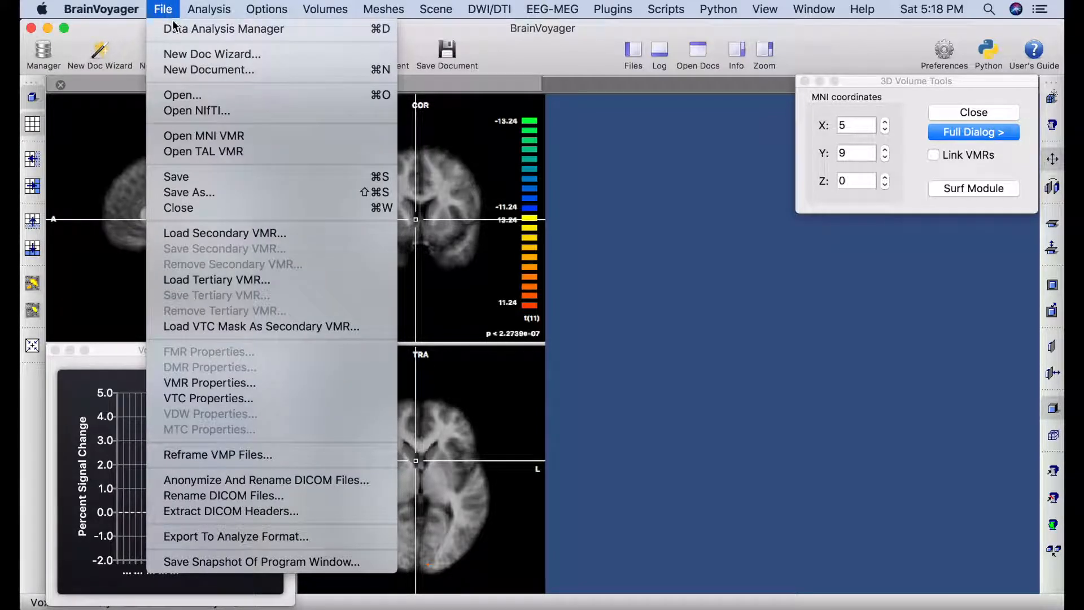
click(176, 100)
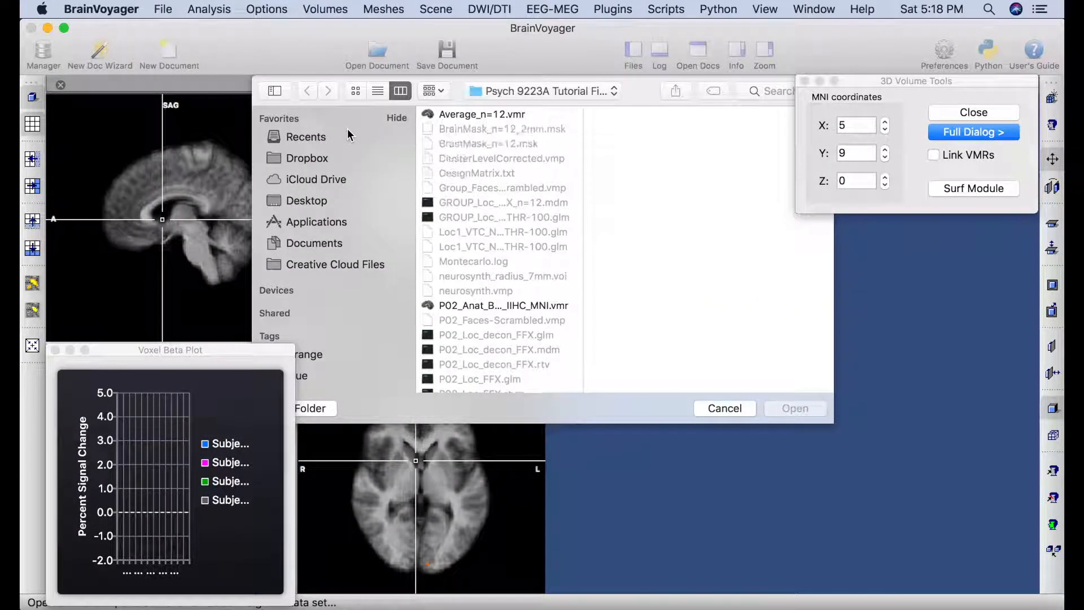
click(486, 114)
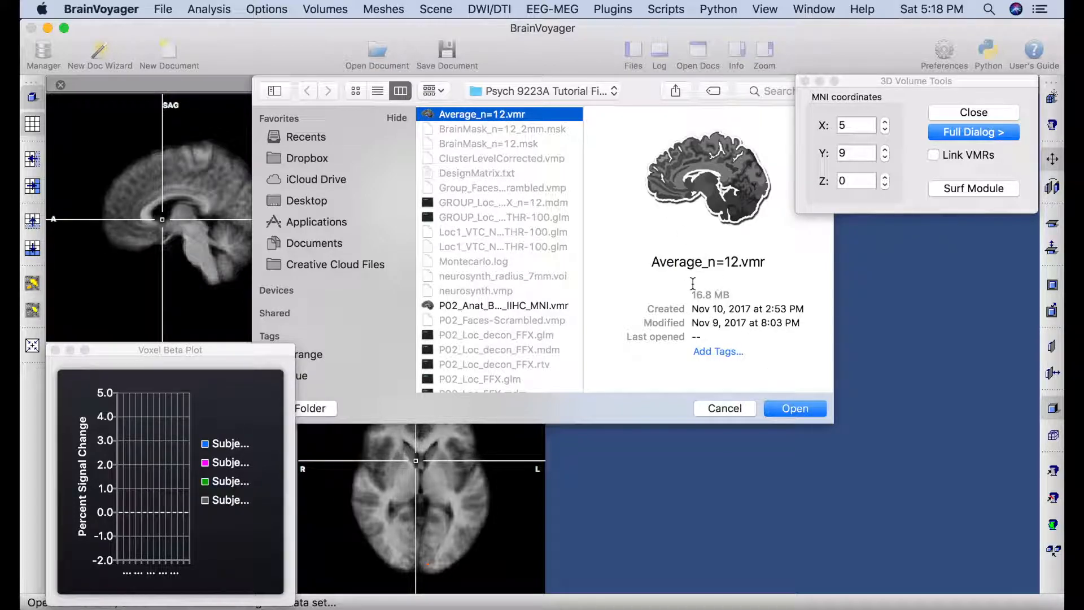
click(796, 409)
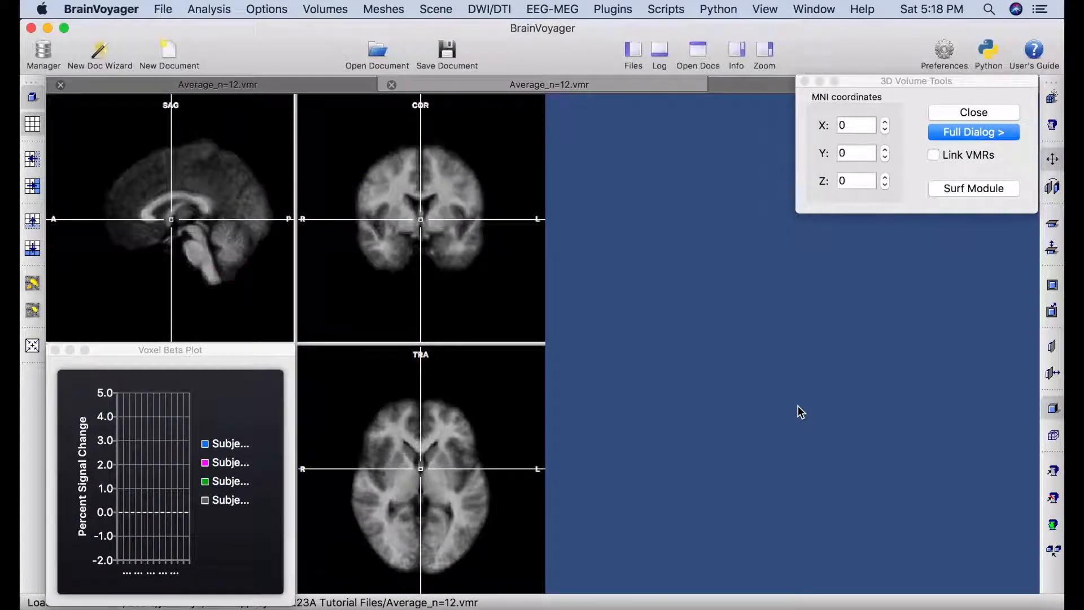
Tile both brain windows, close the voxel beta plot, and enable Link VMRs.
click(815, 9)
click(812, 71)
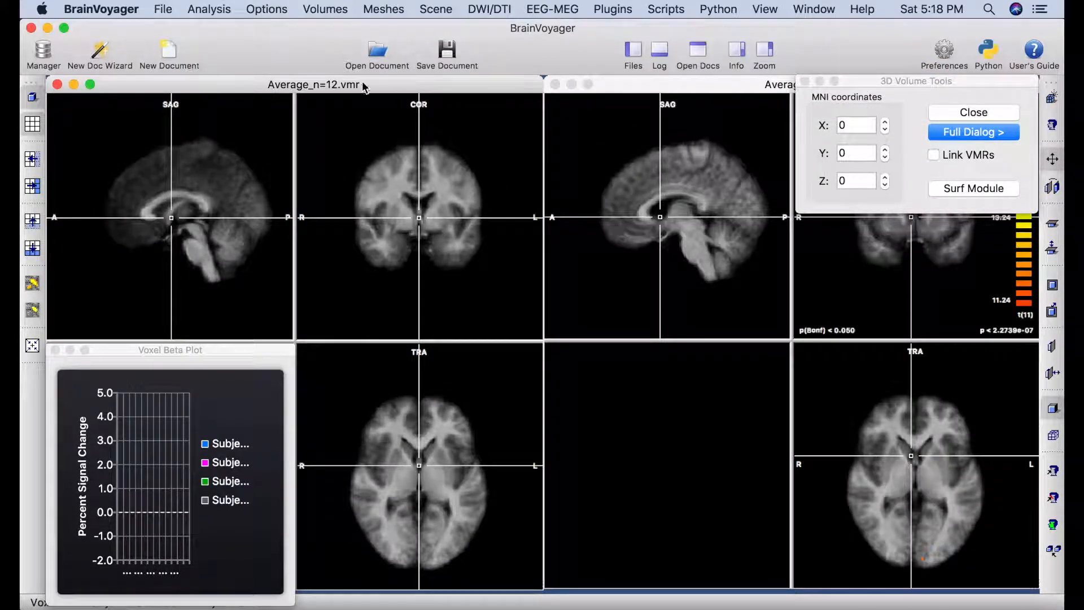
click(55, 349)
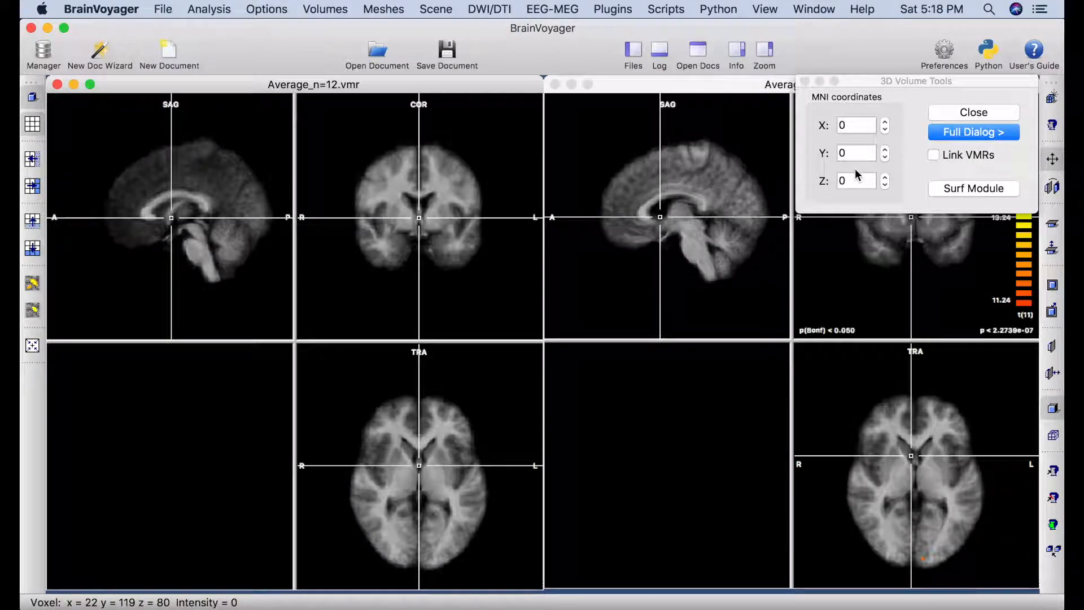
click(937, 155)
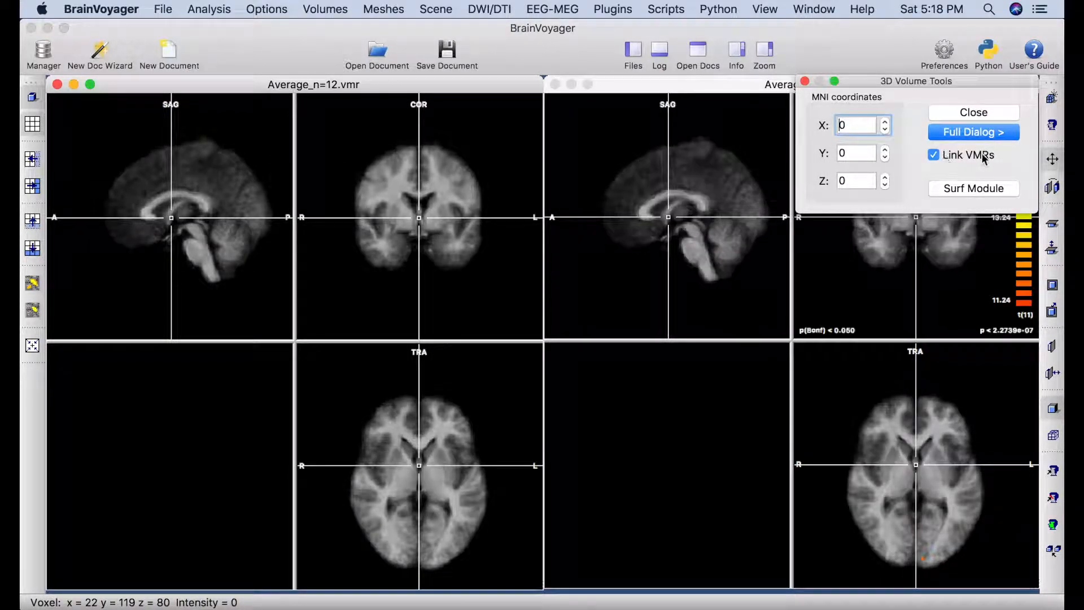
click(805, 82)
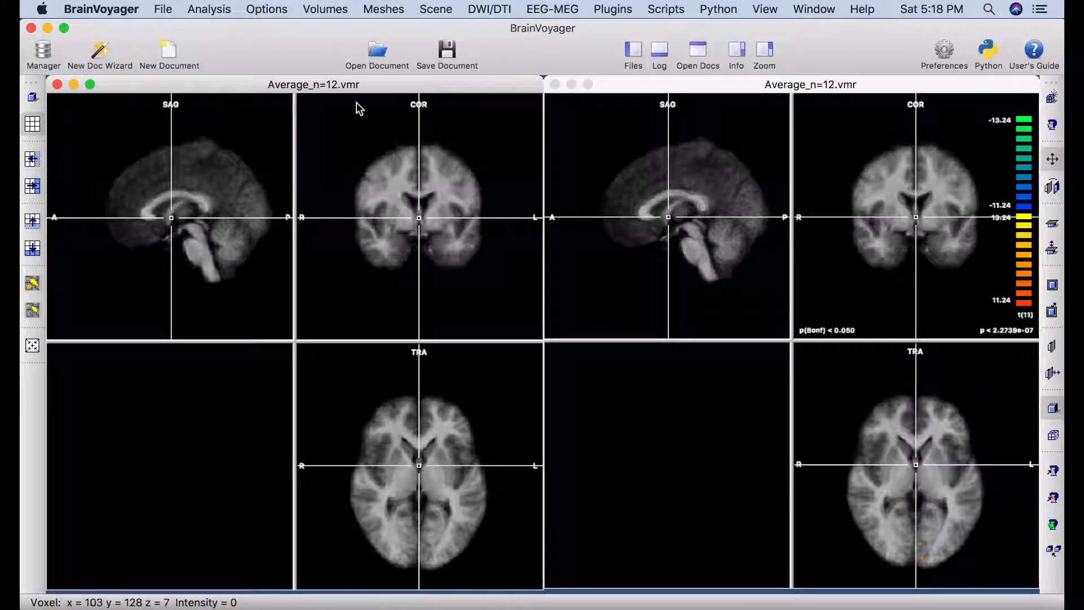
Load neurosynth_radius_7mm.voi into the VOI analysis, listing 15 regions from Left FFA to Right FEF.
click(219, 14)
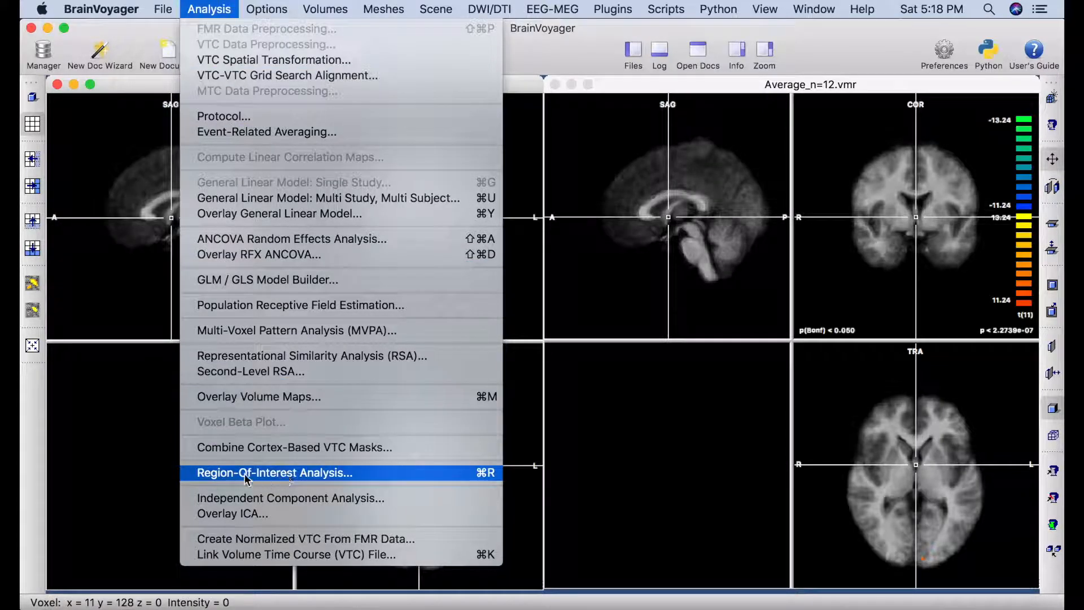
click(287, 479)
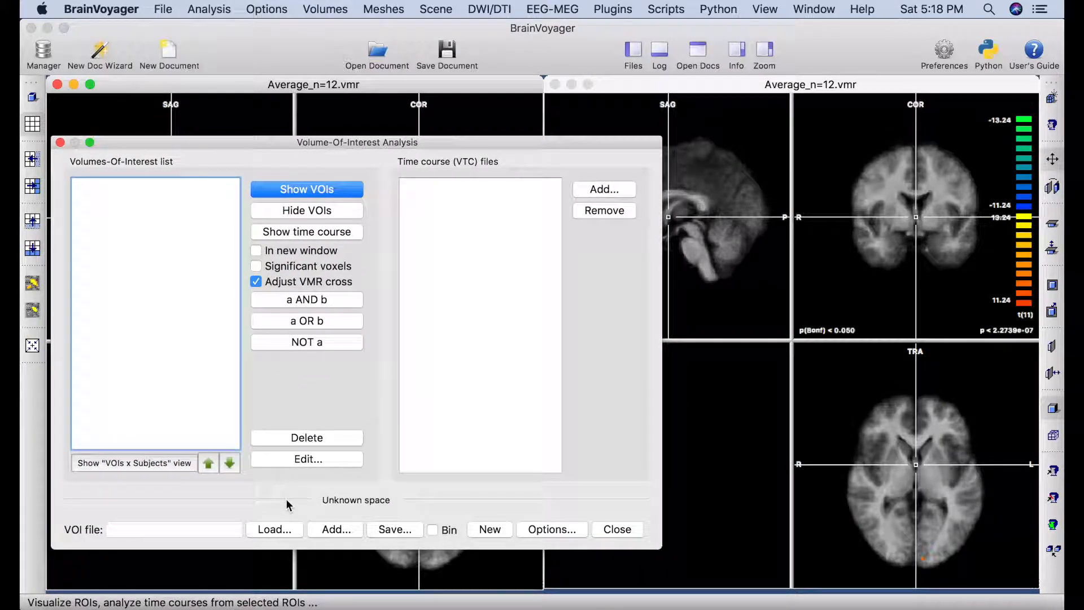
click(283, 535)
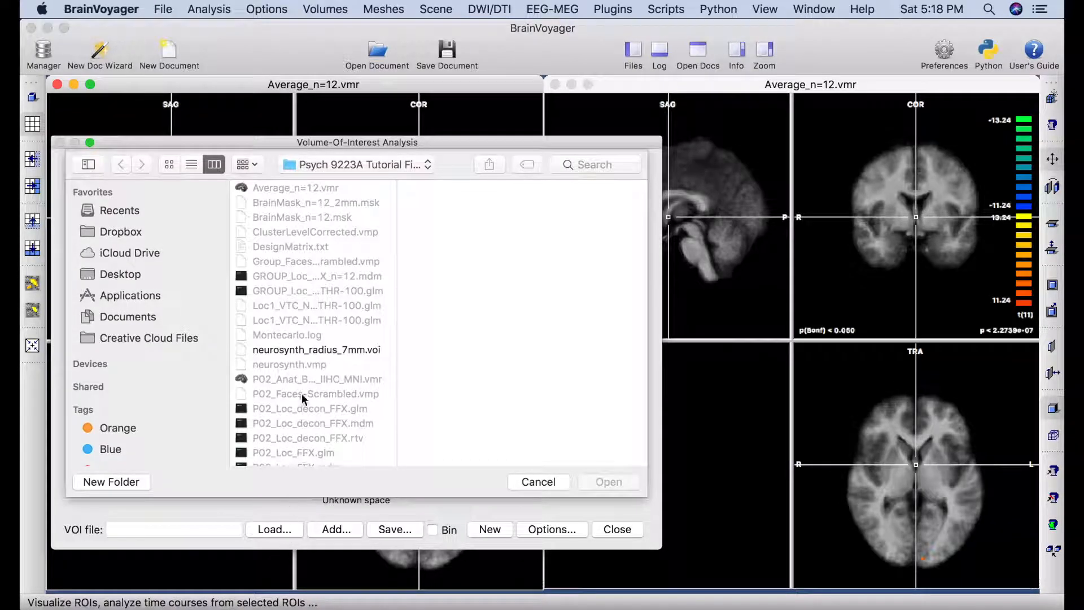
click(372, 352)
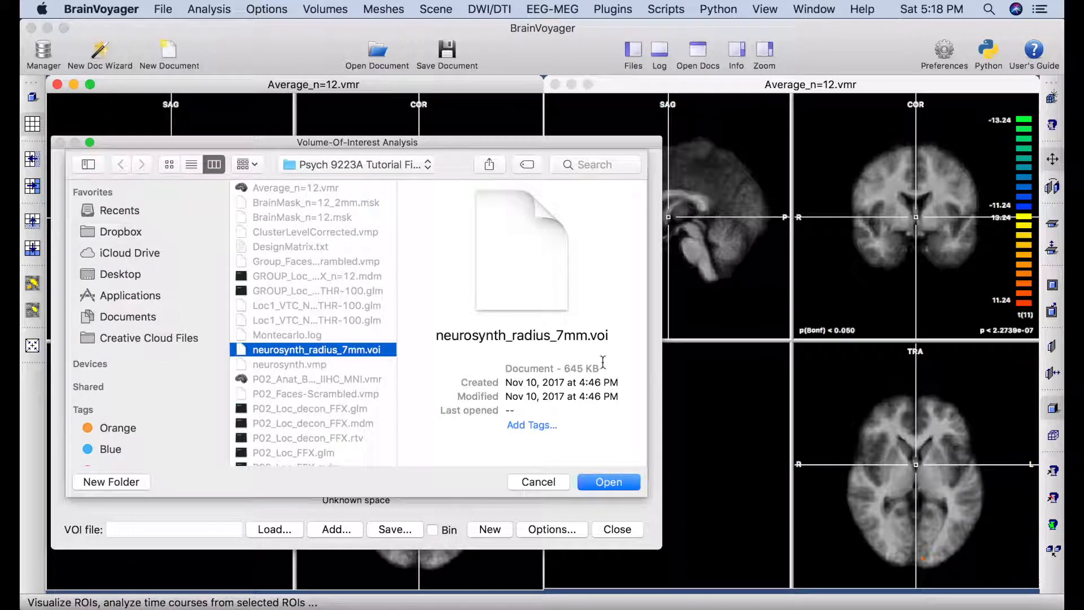
click(609, 482)
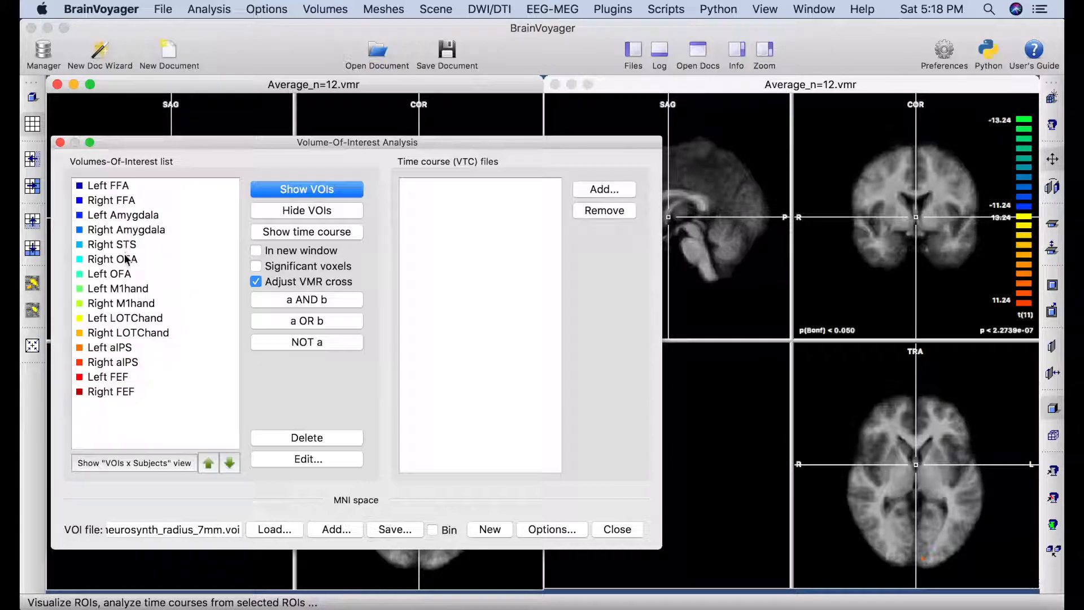
drag(237, 146, 706, 73)
Show the Left/Right FFA and Left/Right Amygdala VOIs on the slices.
click(621, 114)
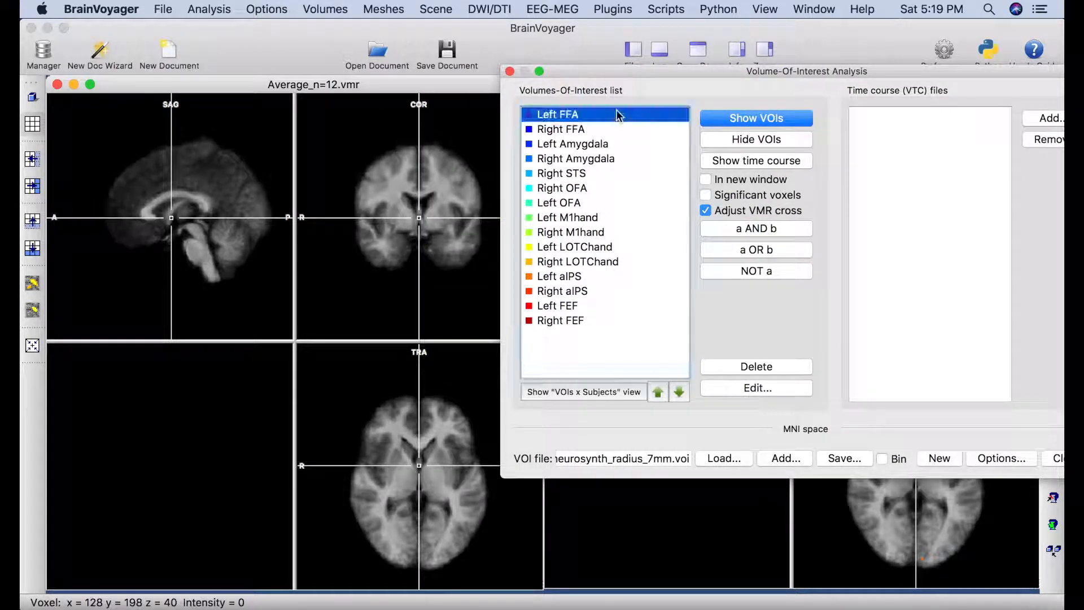
shift+click(605, 130)
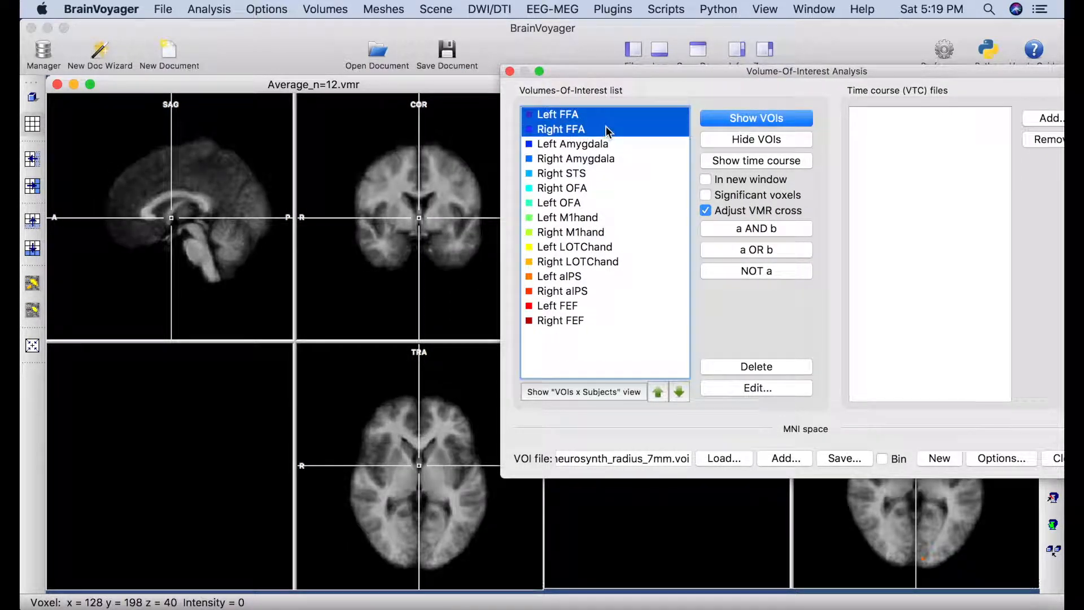
click(738, 119)
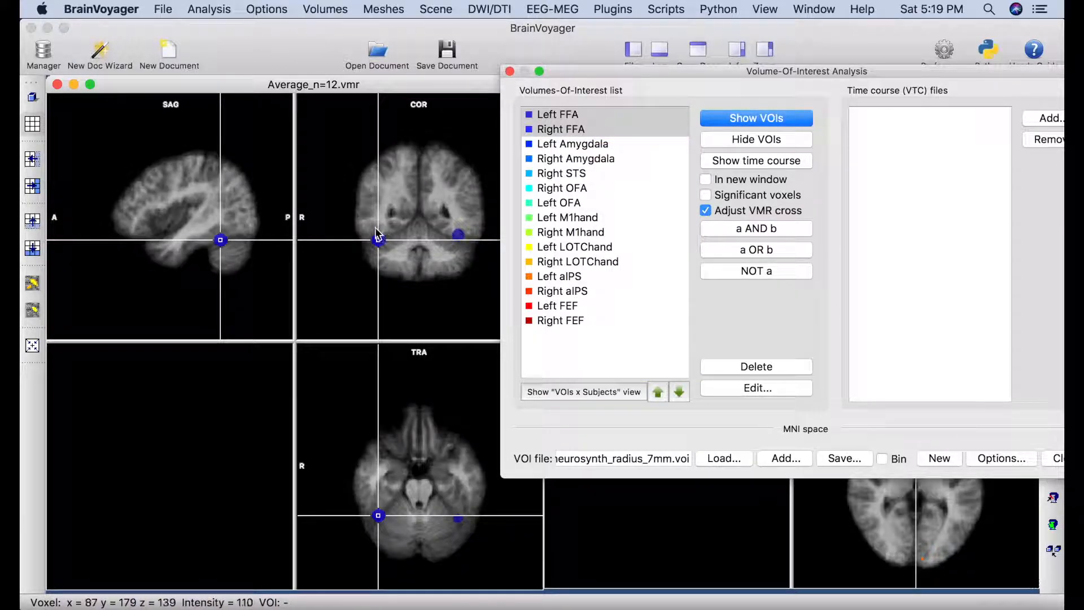
click(564, 145)
shift+click(566, 159)
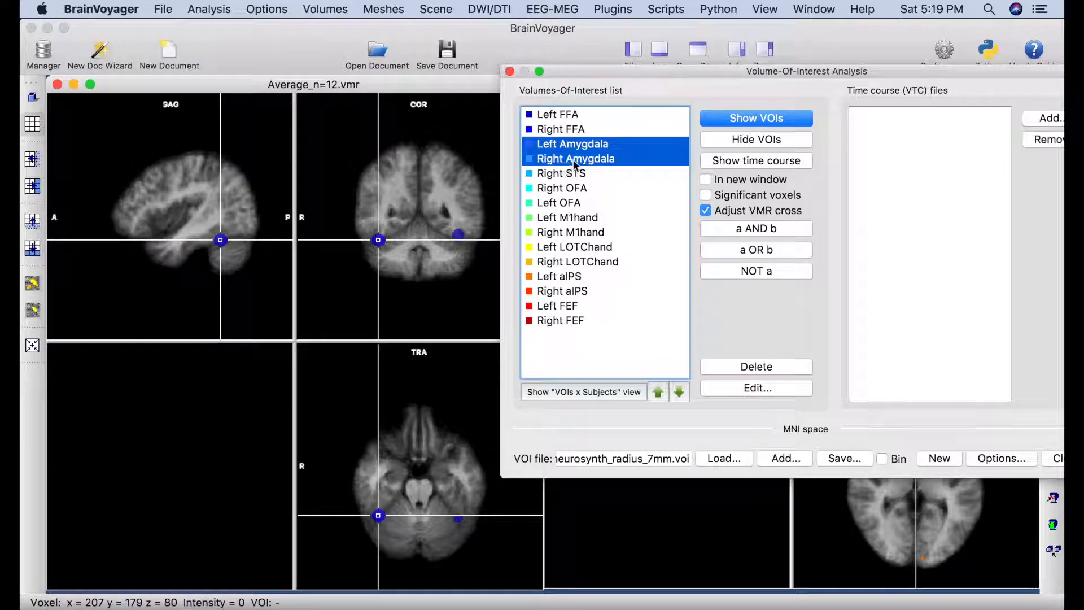
click(751, 118)
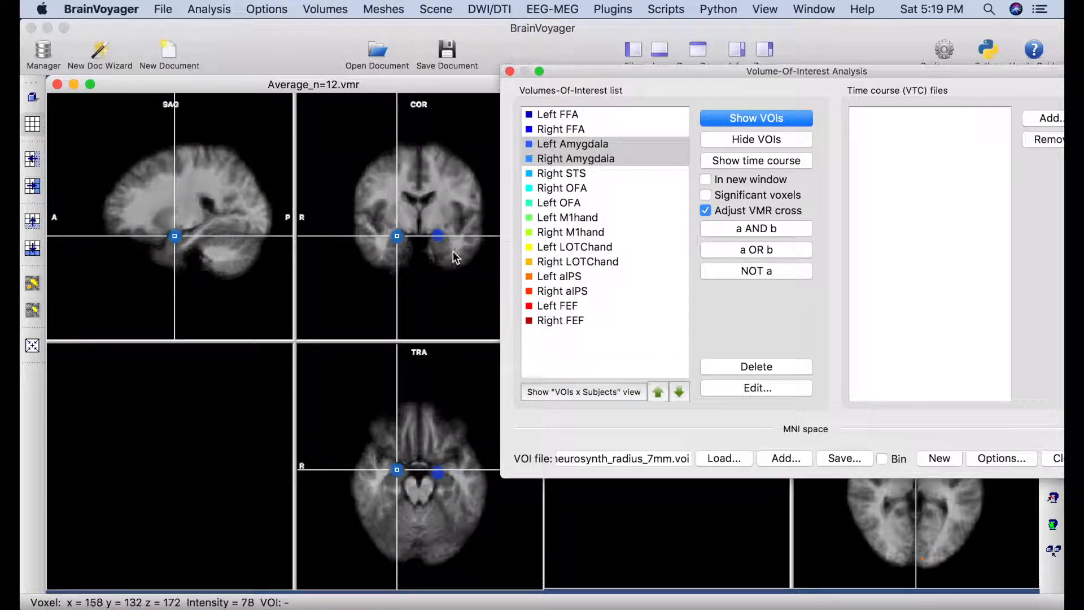
Show the STS and OFA VOIs, then all face regions from Left FFA to Left OFA together.
click(591, 174)
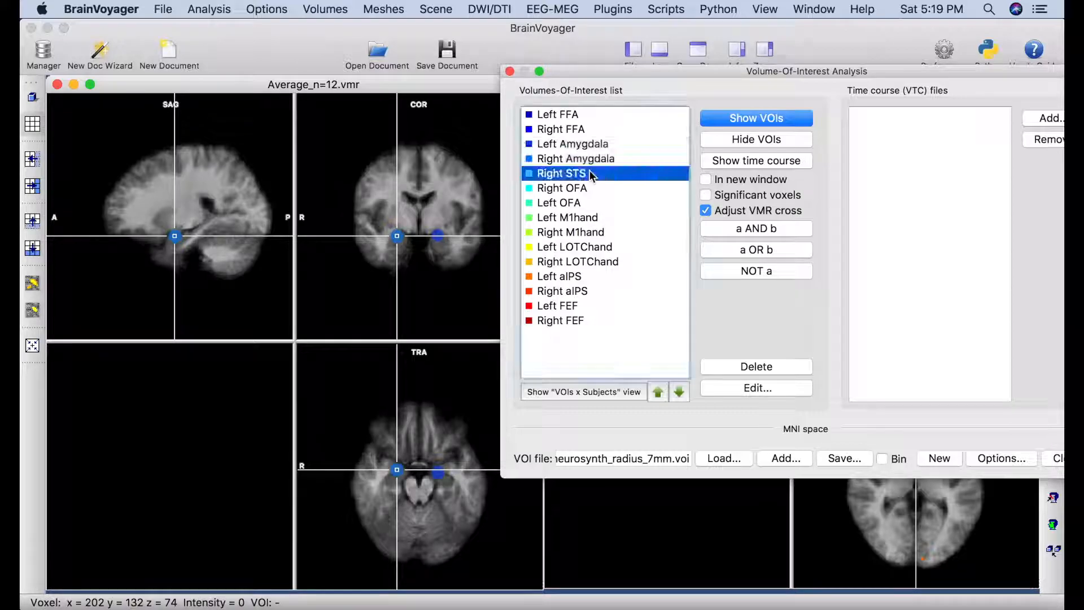
shift+click(577, 204)
click(733, 120)
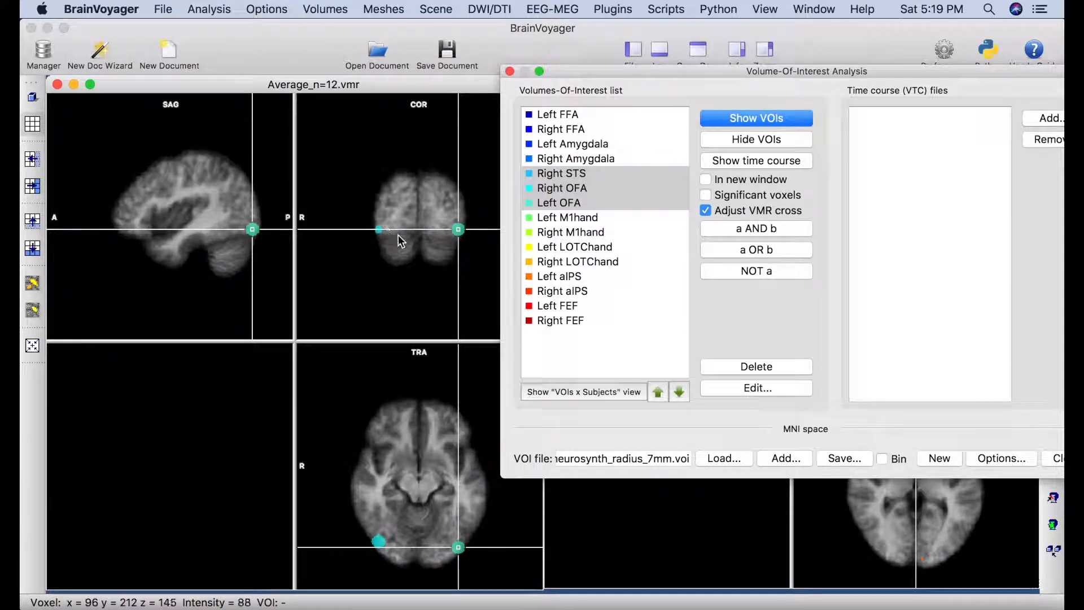
click(580, 115)
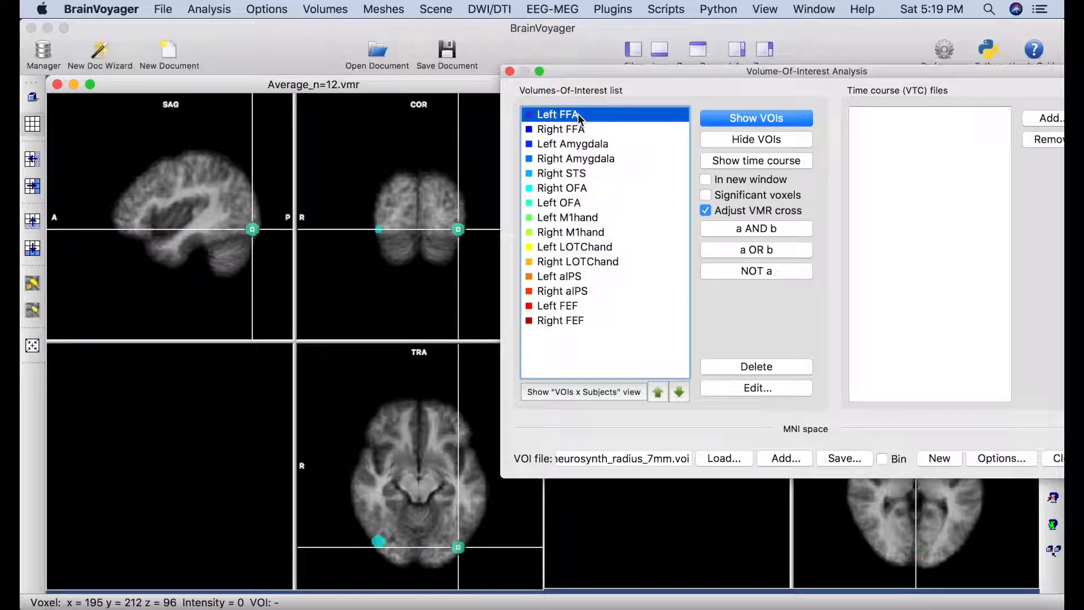
shift+click(576, 204)
click(758, 120)
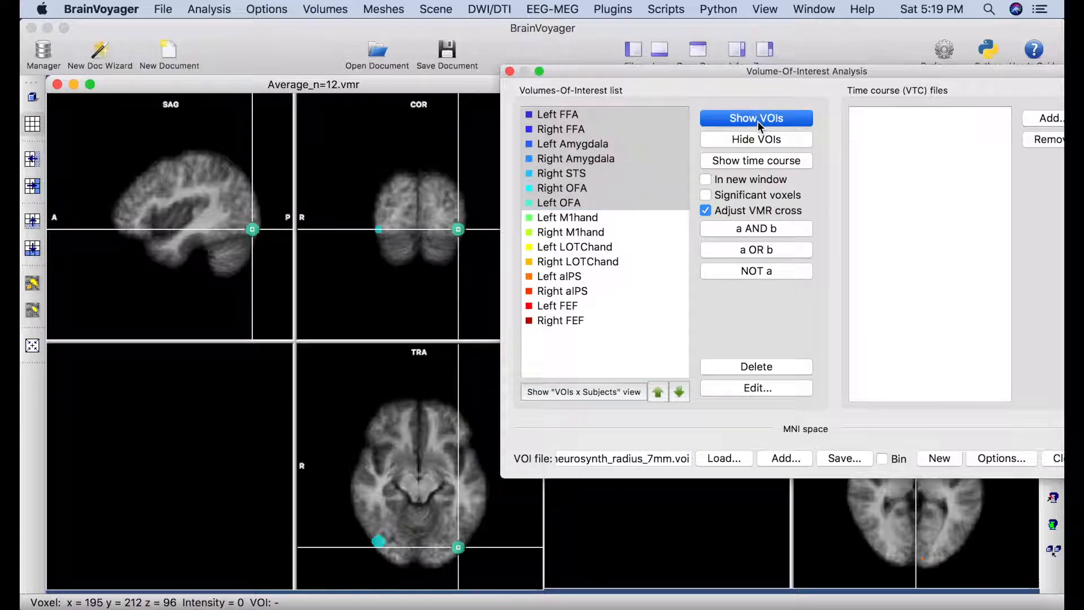
click(760, 120)
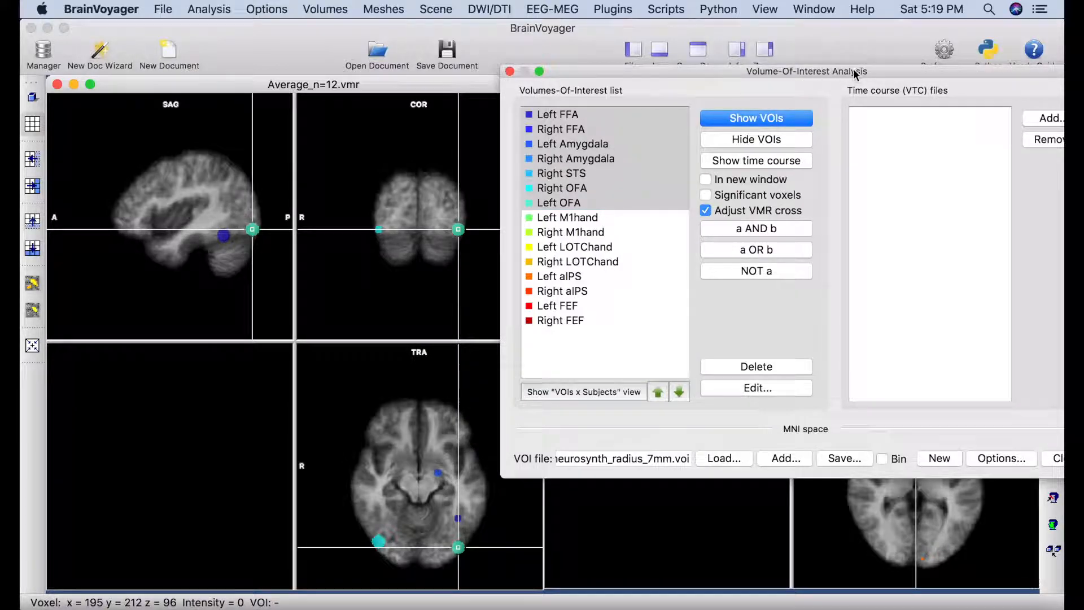
Close the VOI analysis and jump the linked views to the Right OFA and Left FFA regions.
drag(852, 69, 747, 69)
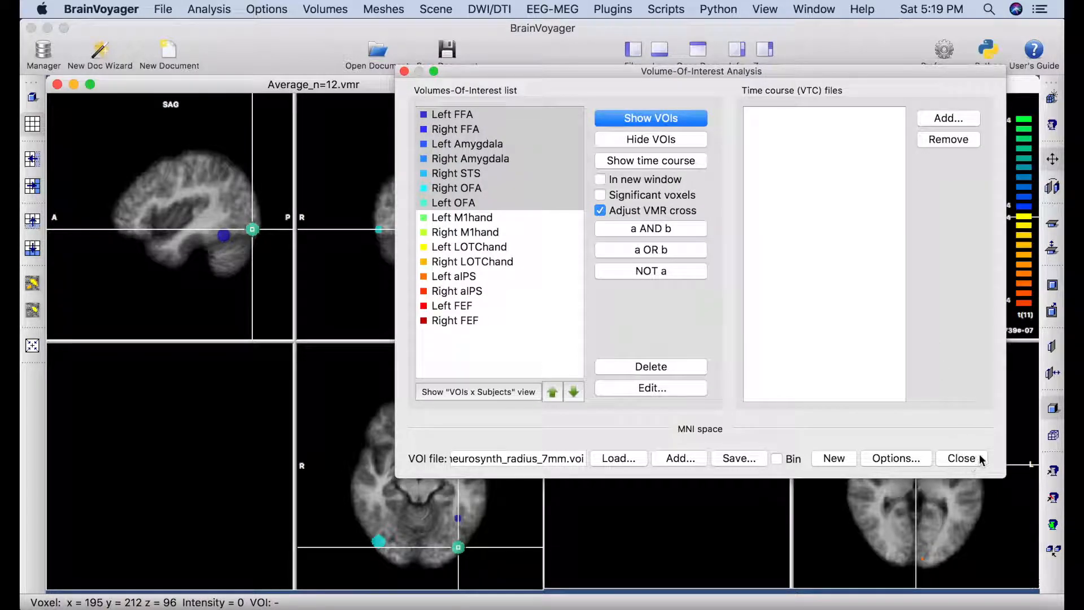
click(962, 459)
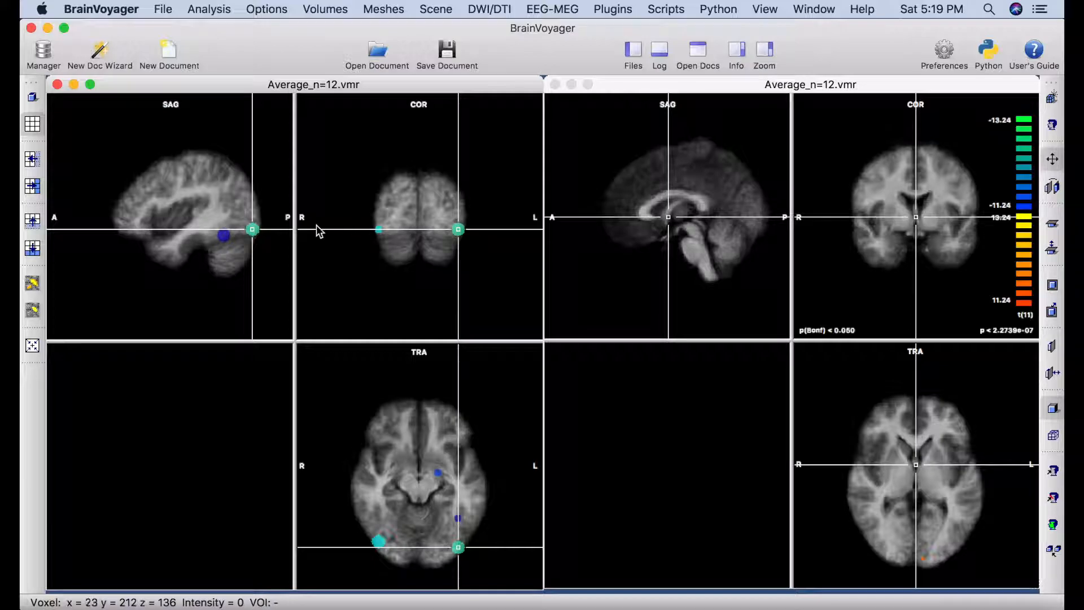
click(379, 231)
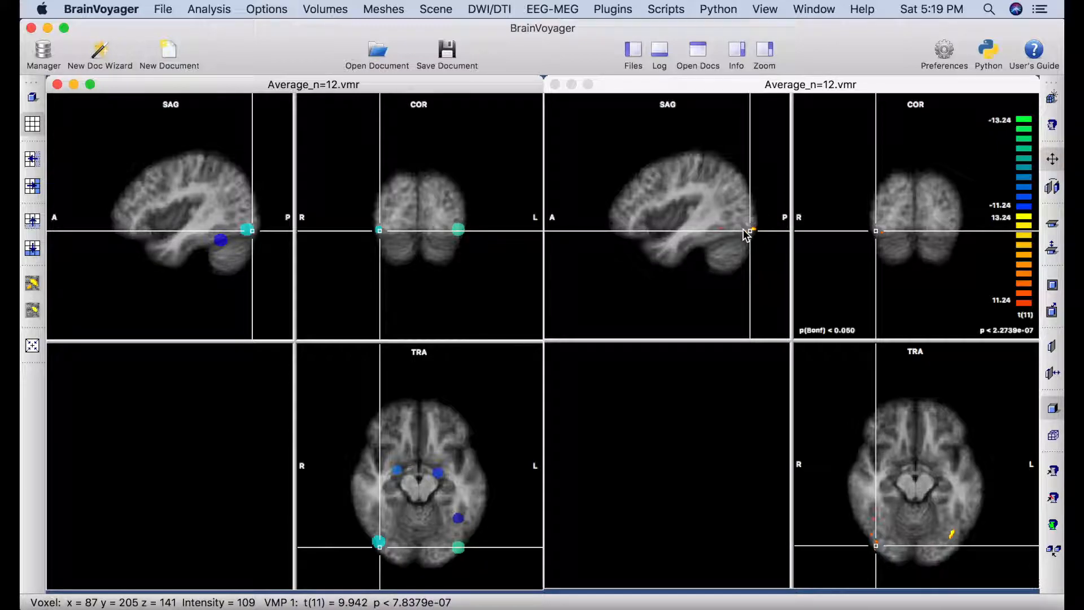
click(459, 518)
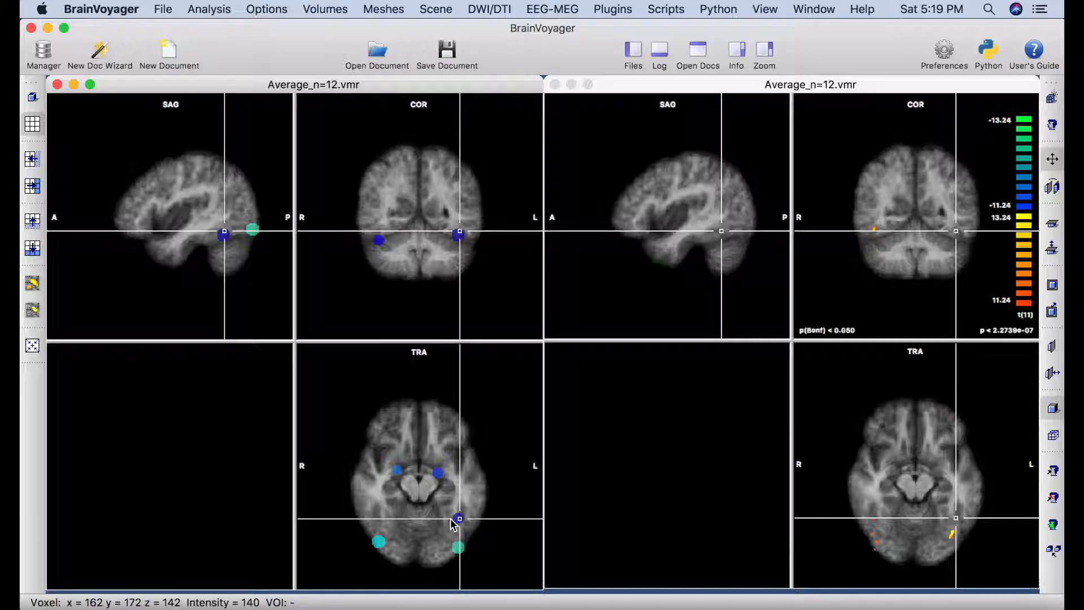
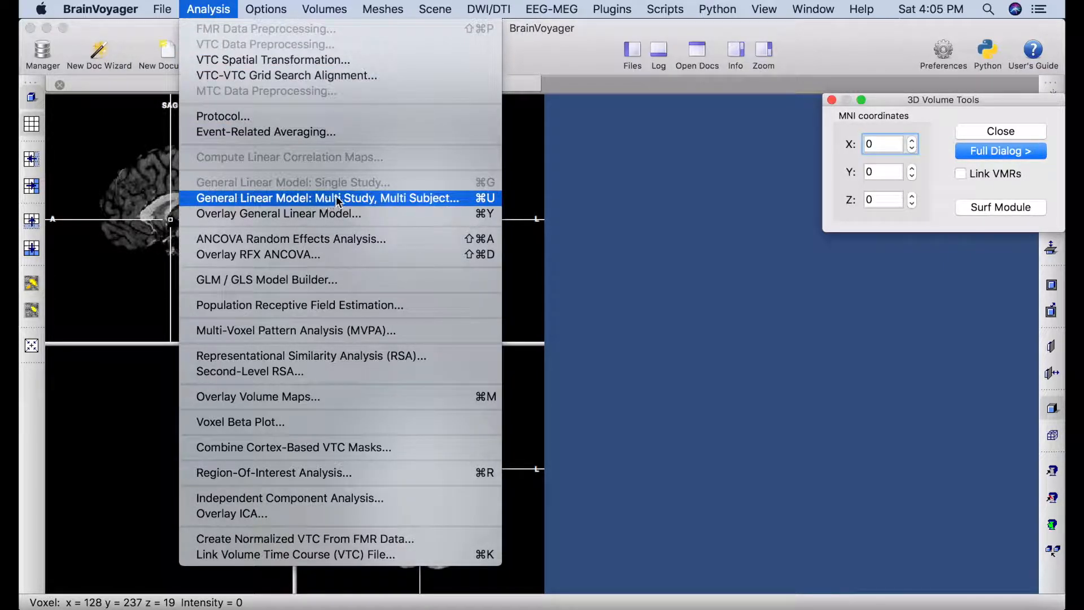
Load the P02_Loc_FFX.mdm design file into the multi-study GLM dialog.
click(453, 201)
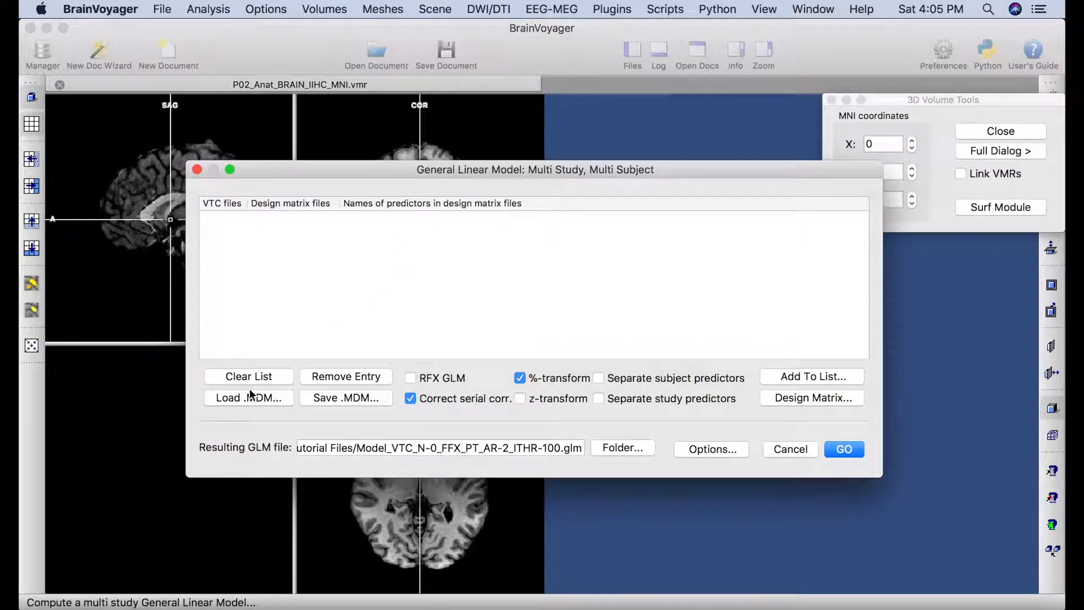
click(229, 399)
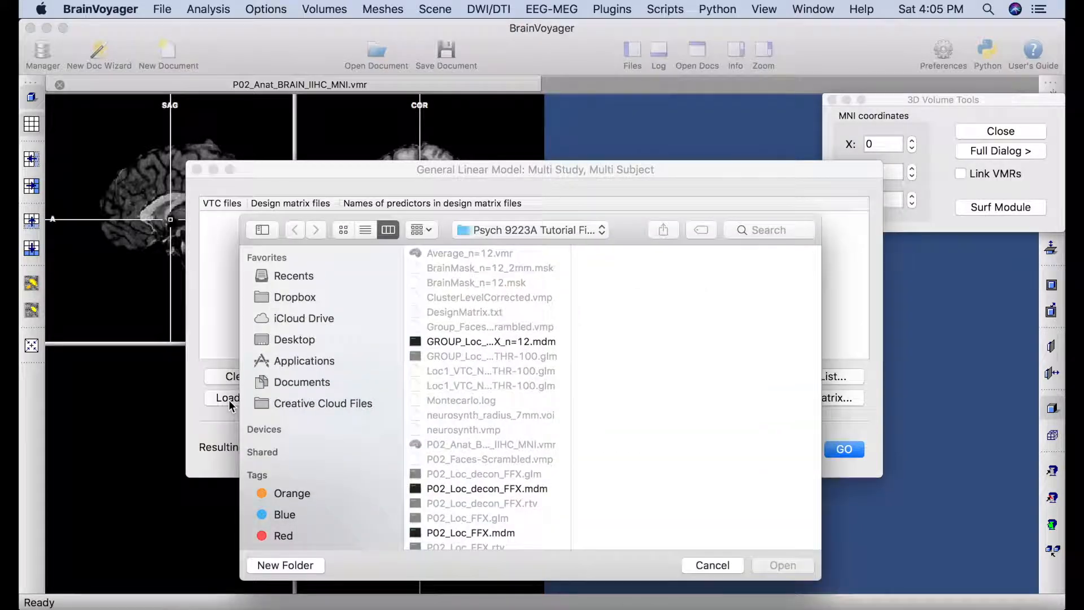
scroll(491, 430, down, 5)
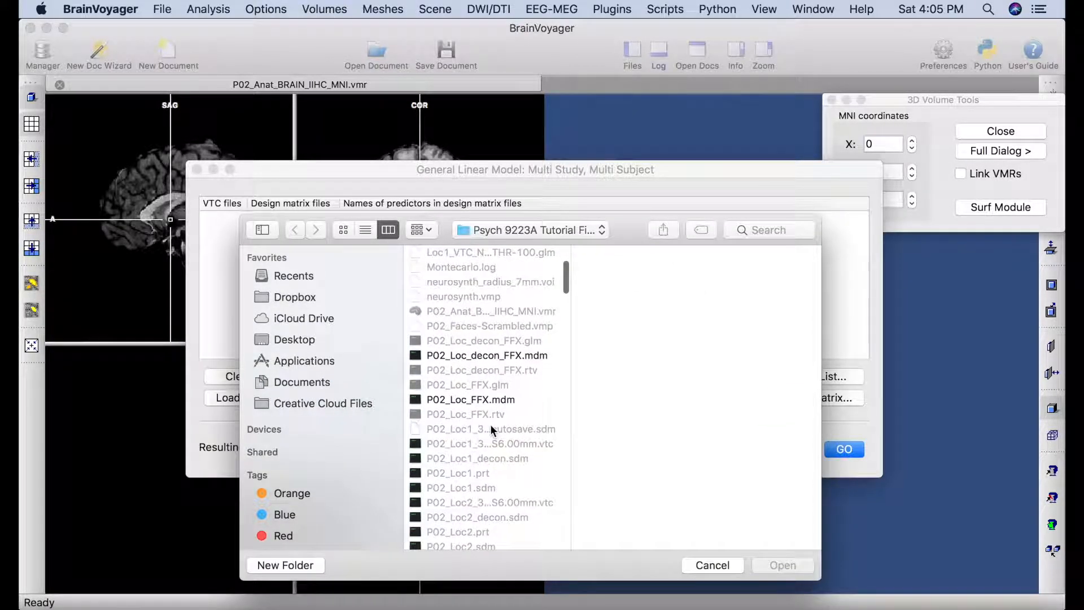
click(475, 400)
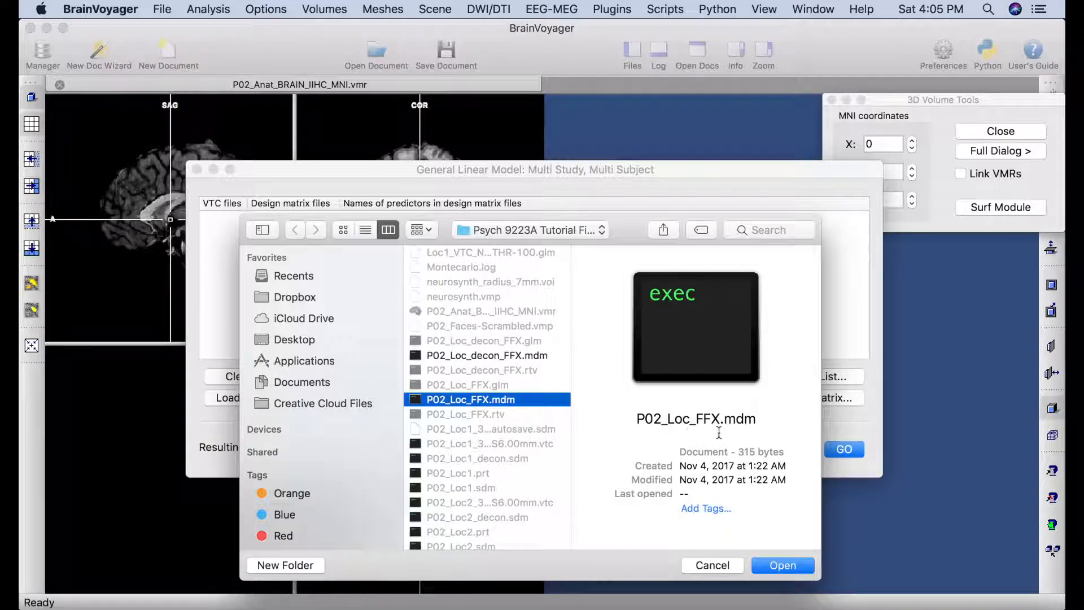
click(792, 563)
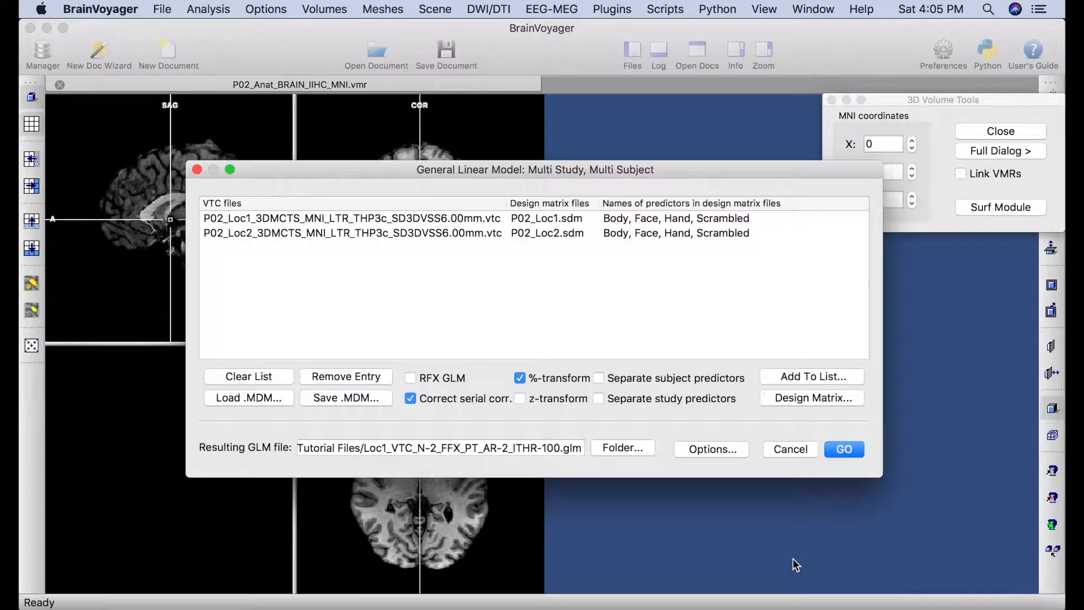
Restrict the GLM to the BrainMask_n=12_2mm.msk mask and compute it.
click(717, 452)
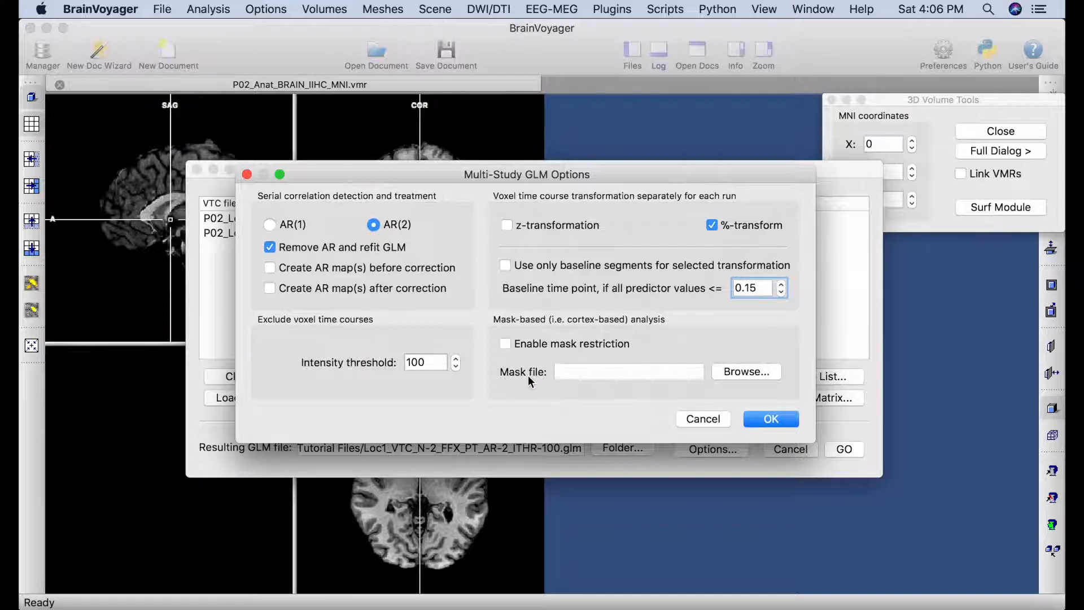
click(743, 374)
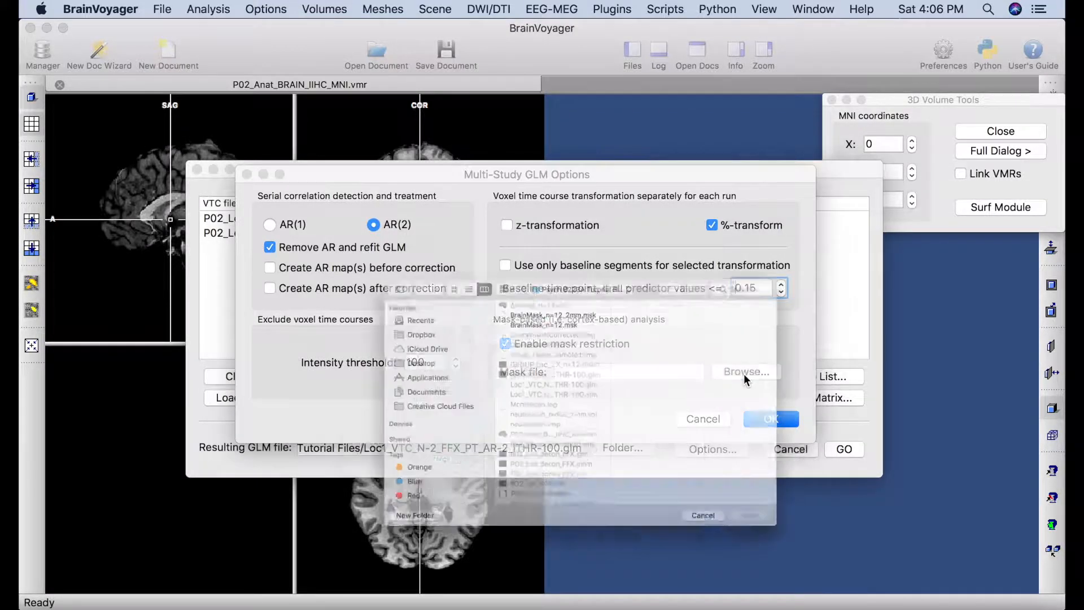
click(588, 273)
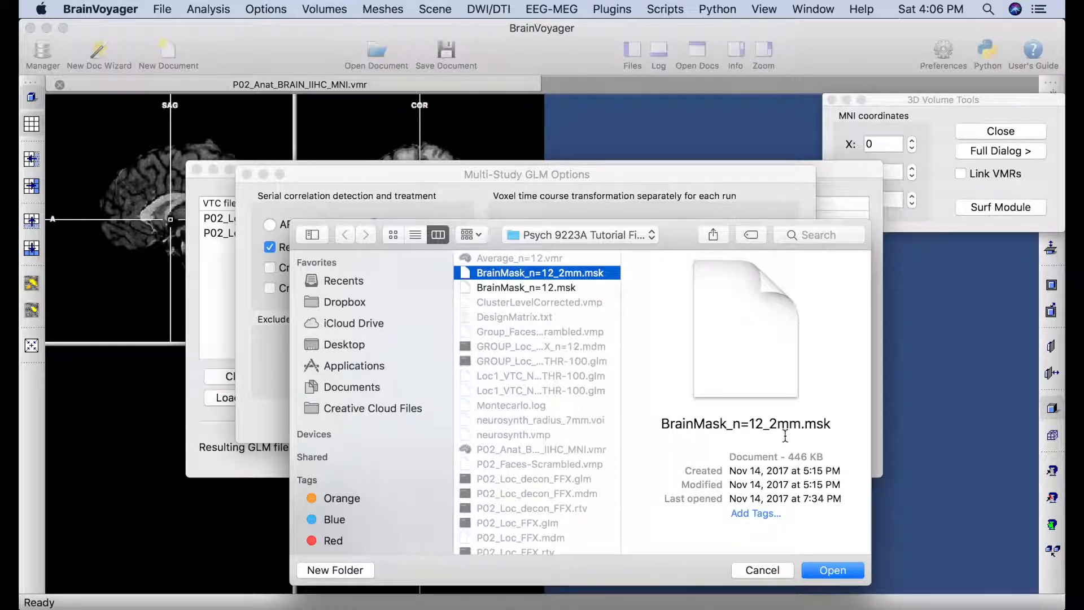
click(832, 570)
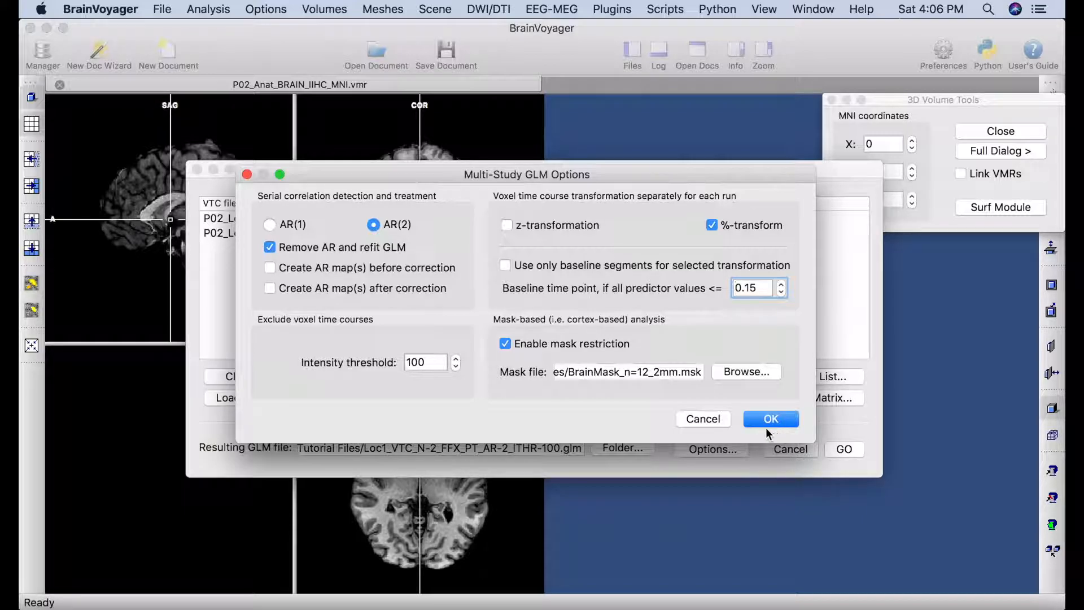
click(774, 423)
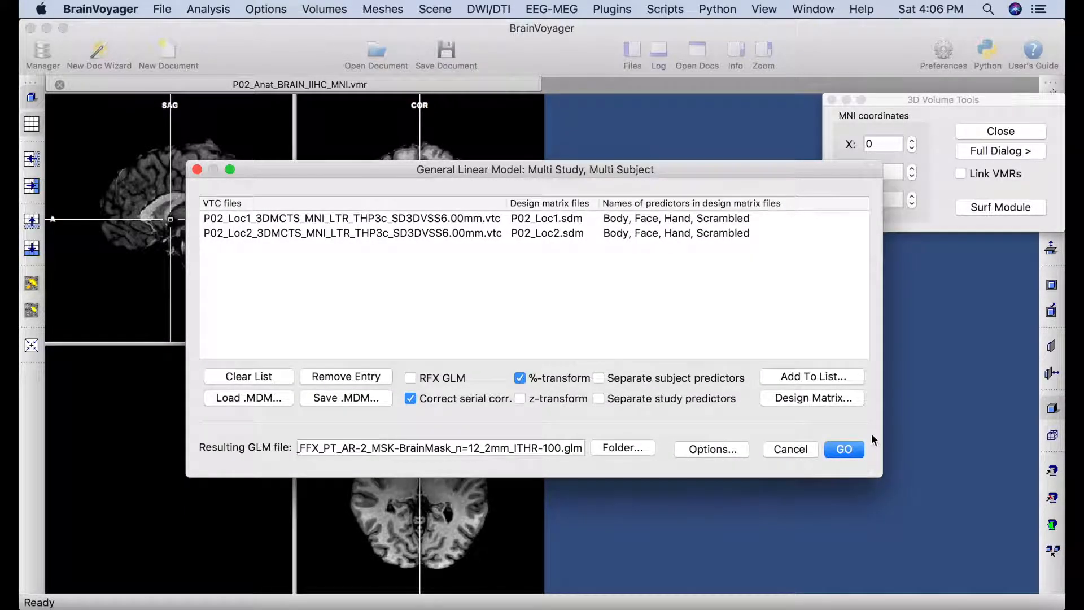
click(843, 450)
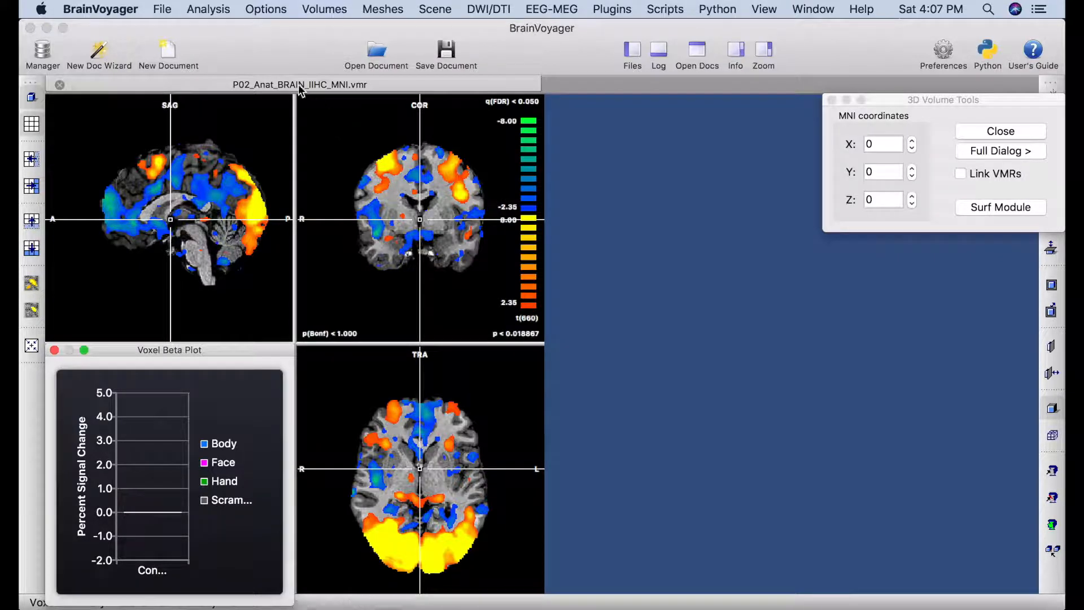
Overlay the Face +1 versus Scrambled -1 contrast on P02, excluding Body and Hand.
click(219, 10)
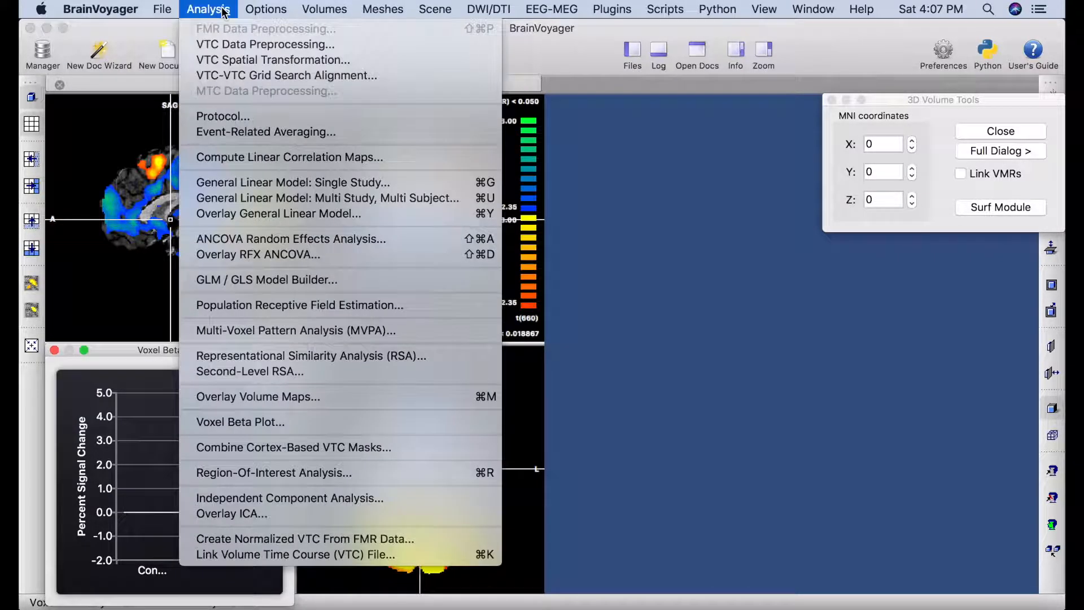
click(248, 218)
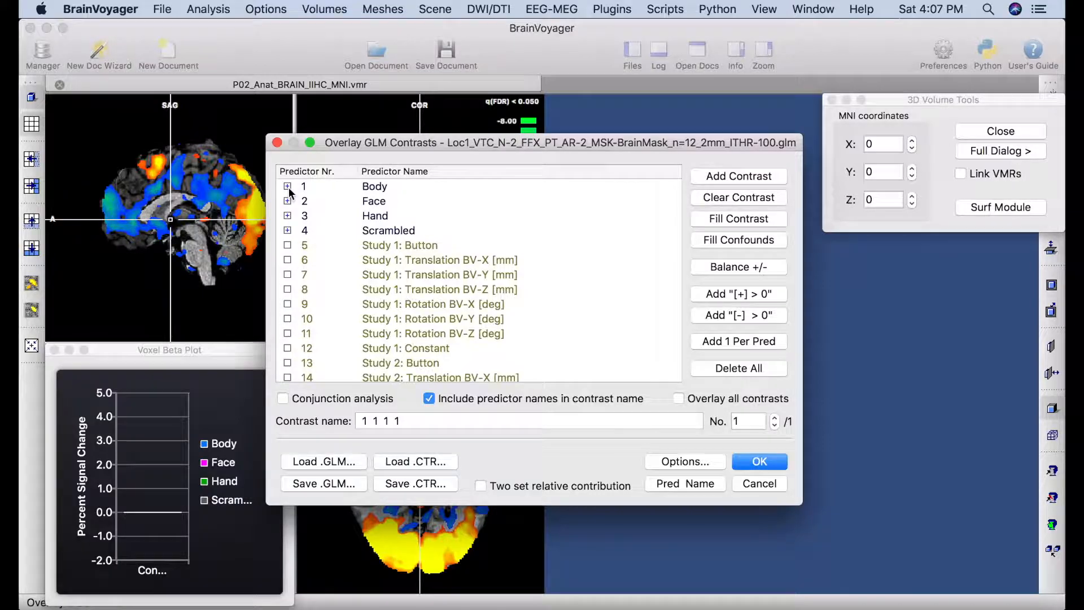
click(288, 185)
click(287, 186)
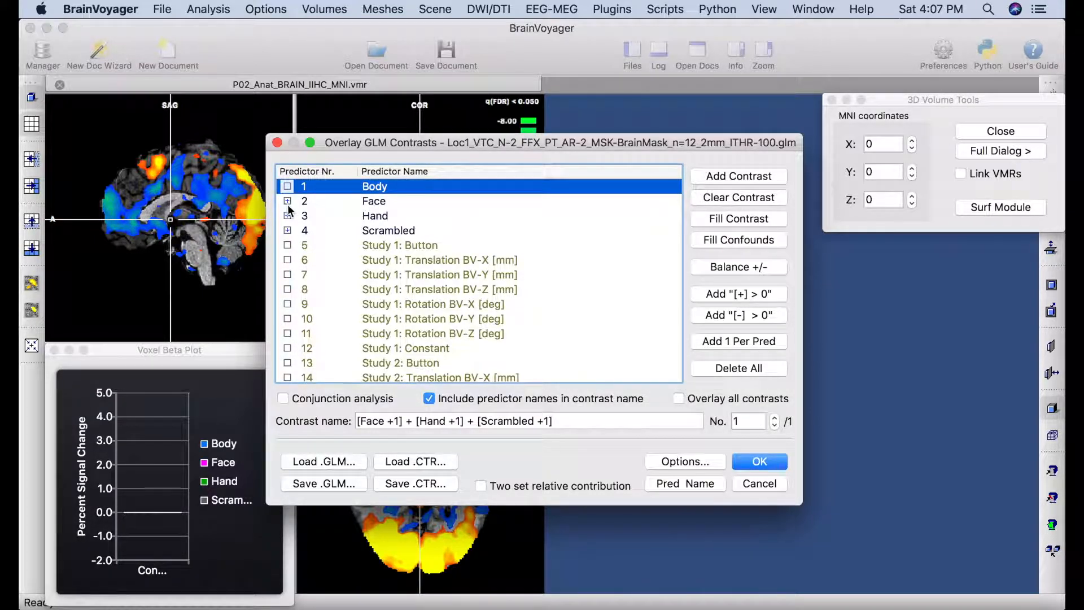
click(288, 215)
click(287, 215)
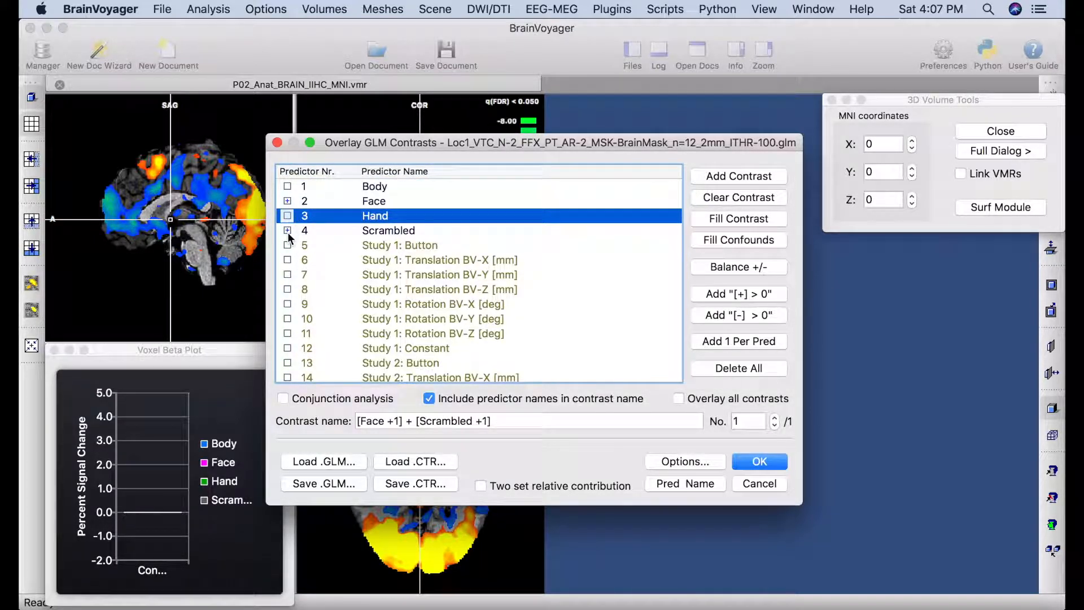
click(287, 230)
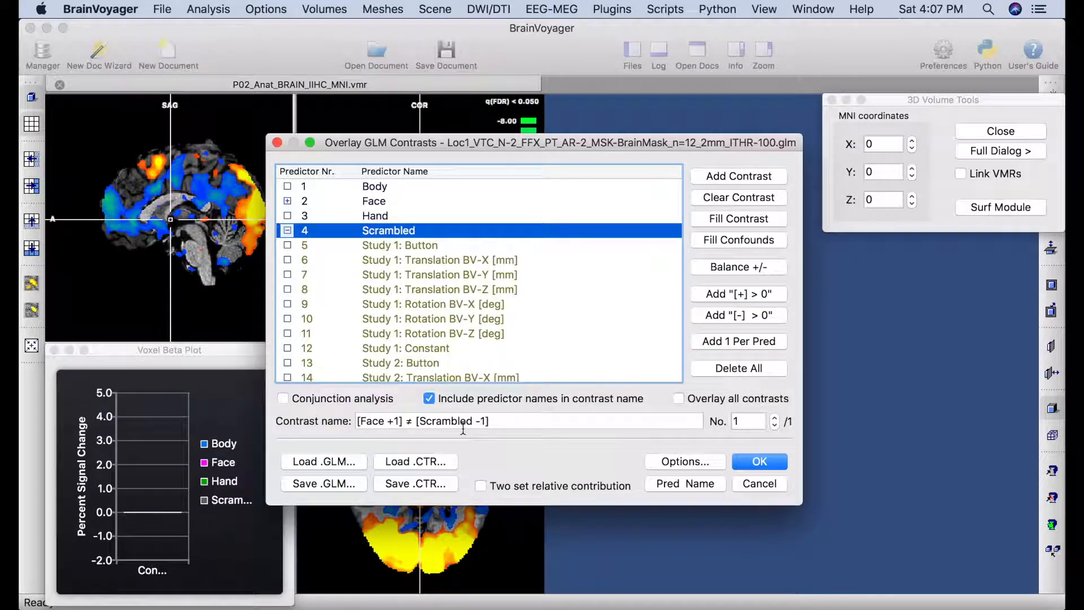
click(779, 463)
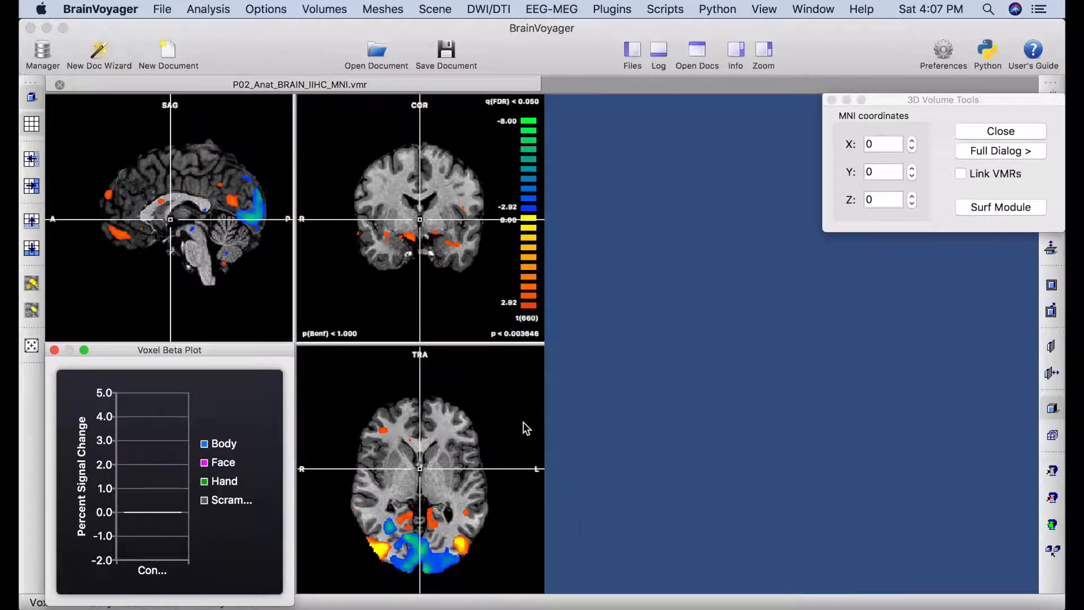
click(212, 10)
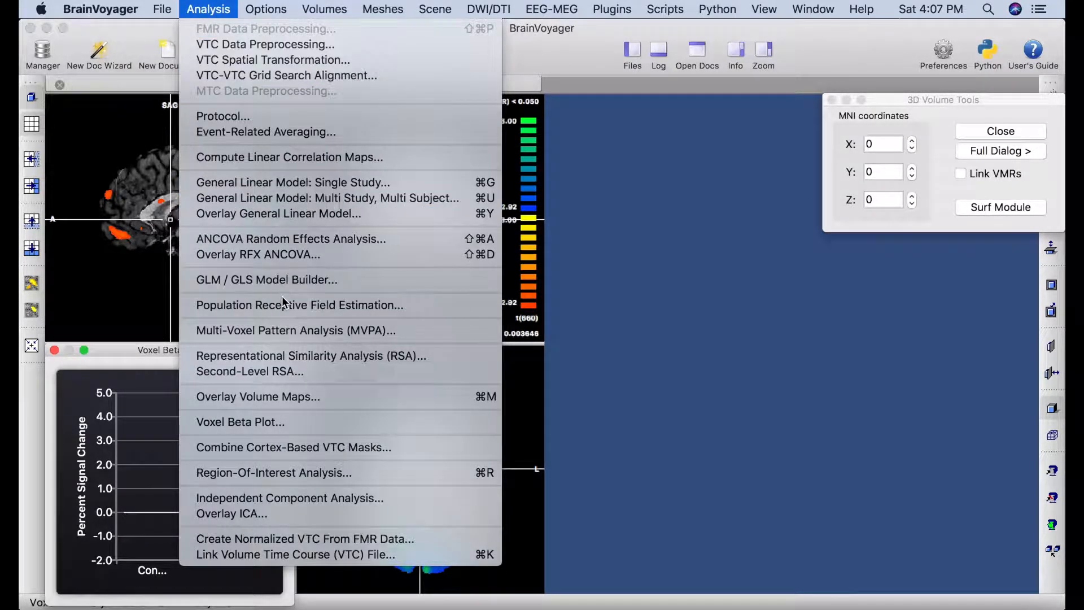
click(299, 398)
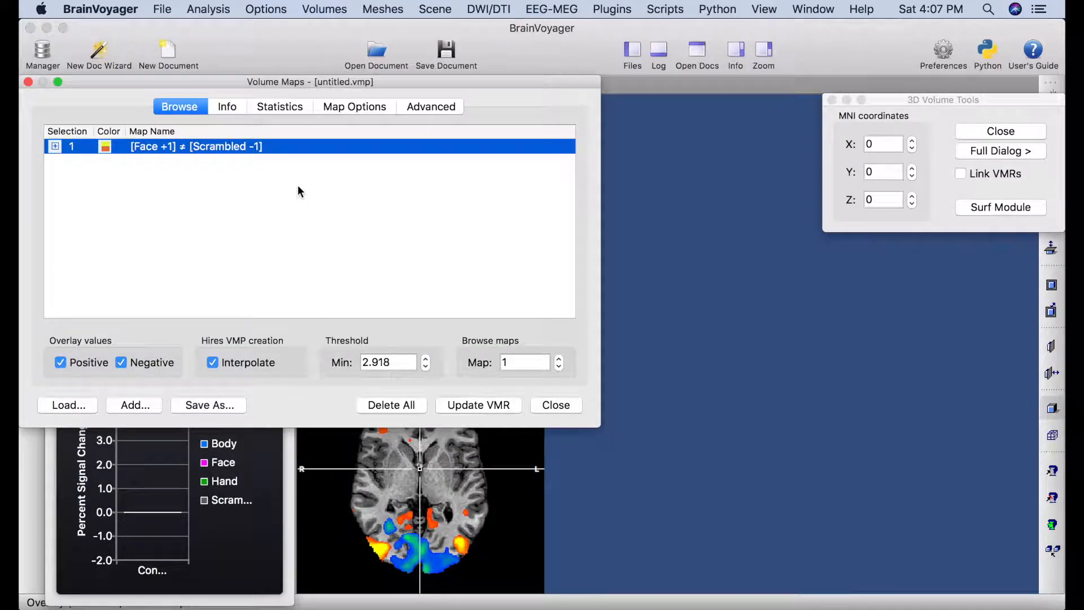
click(288, 111)
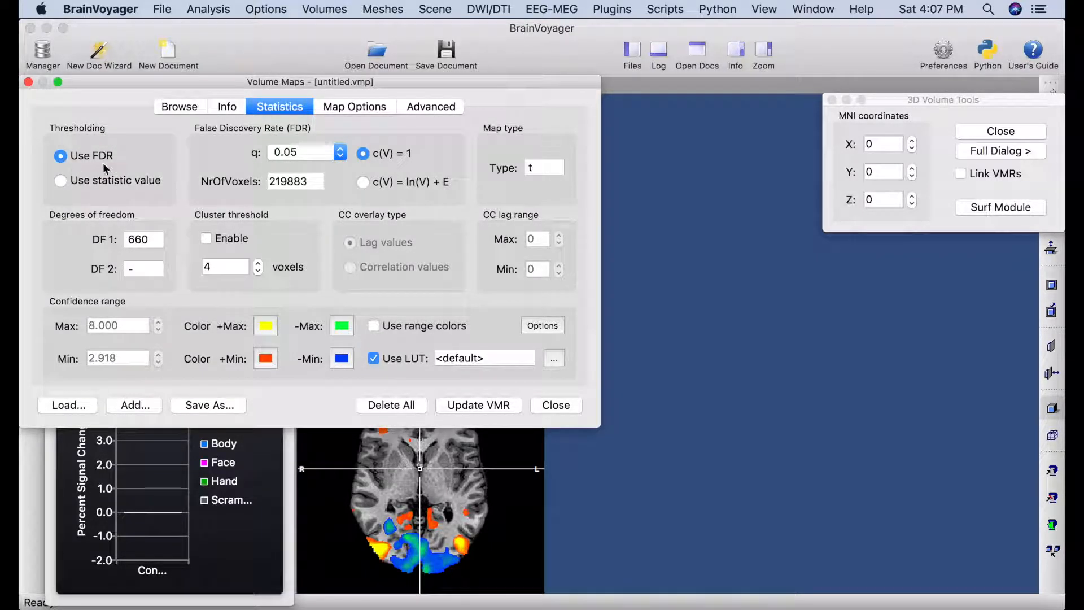
click(556, 405)
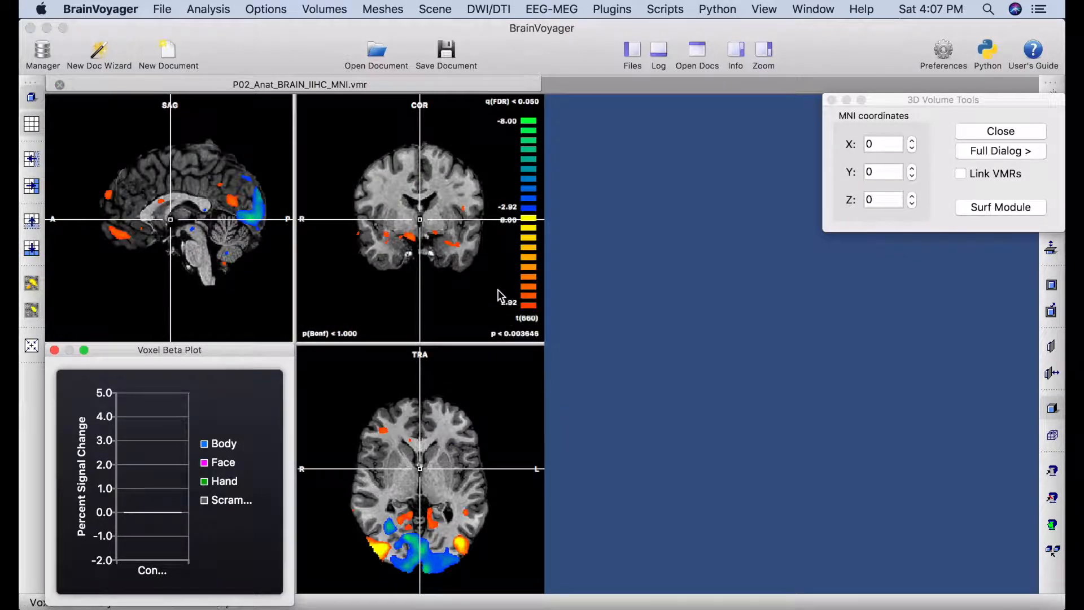
Open P03_Anat_BRAIN_IIHC_MNI.vmr as a second anatomy tab.
click(164, 10)
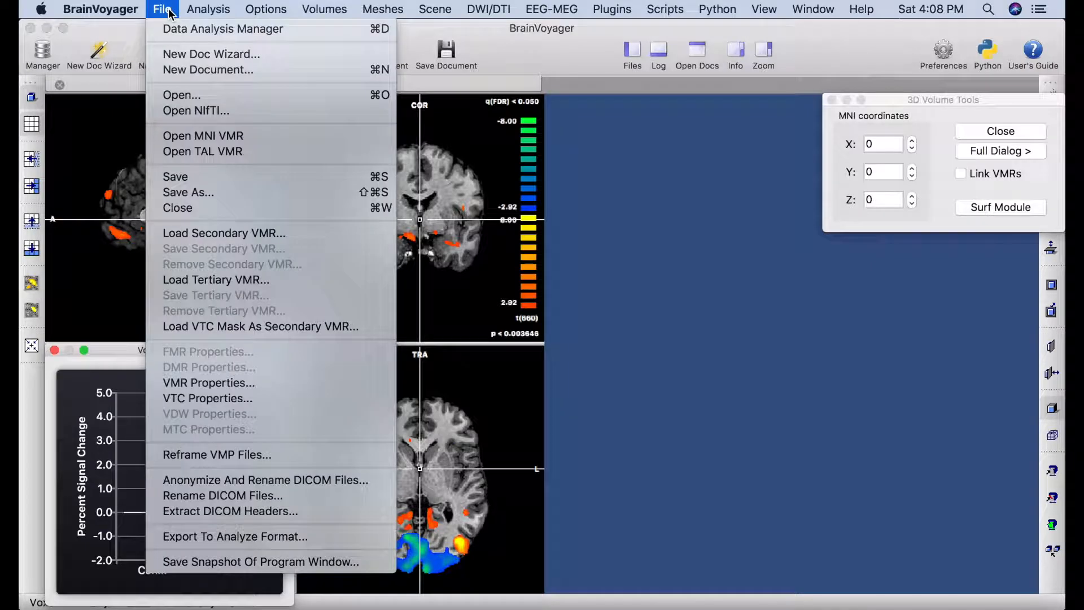
click(201, 100)
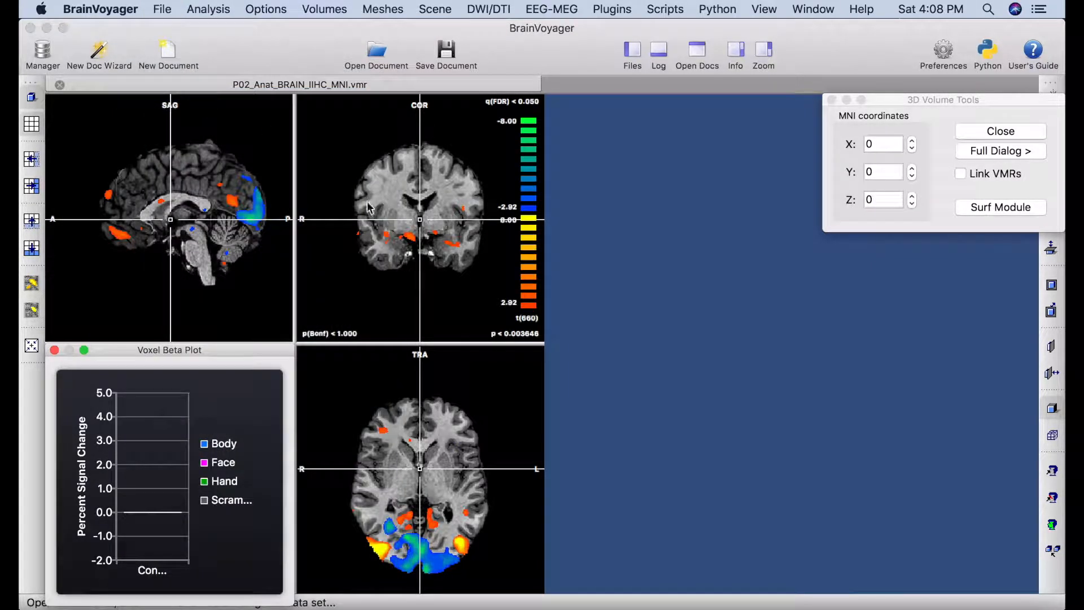
scroll(491, 326, down, 10)
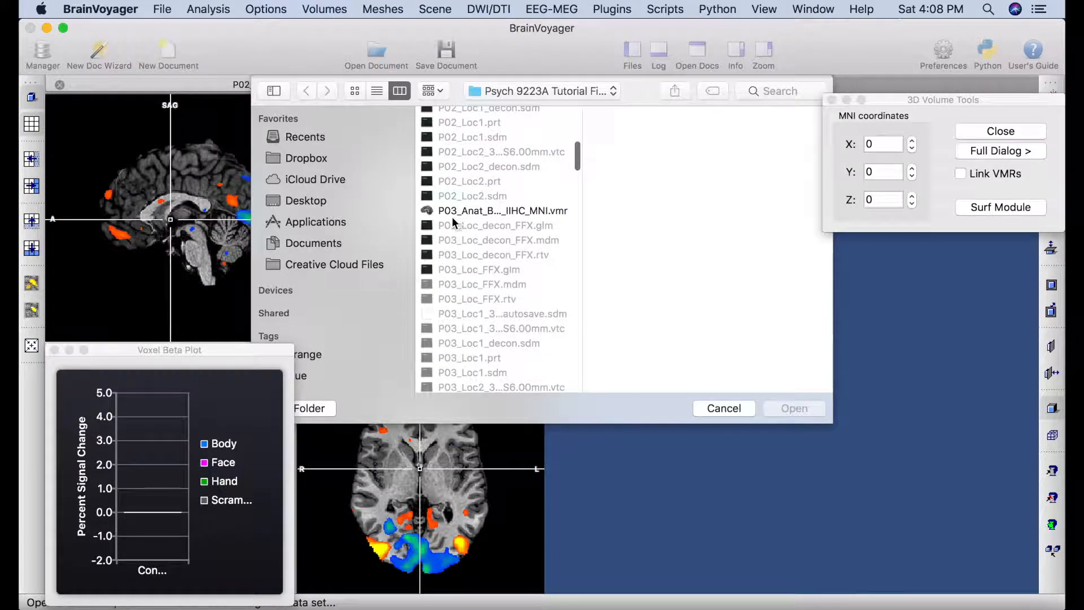
click(525, 211)
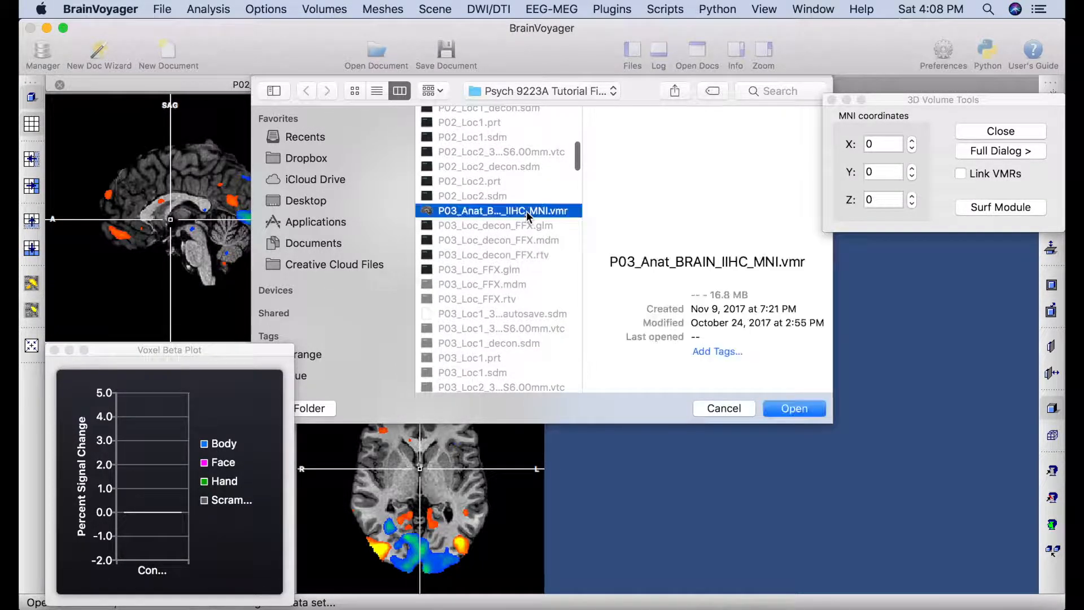
click(796, 408)
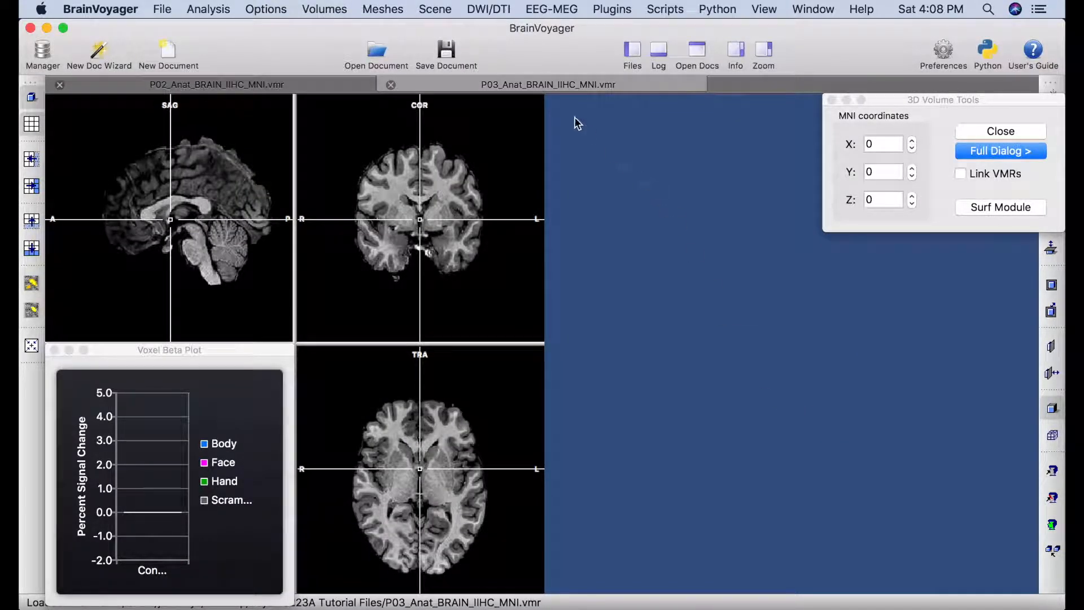
Tile the P03 and P02 anatomy windows side by side and close 3D Volume Tools.
click(816, 11)
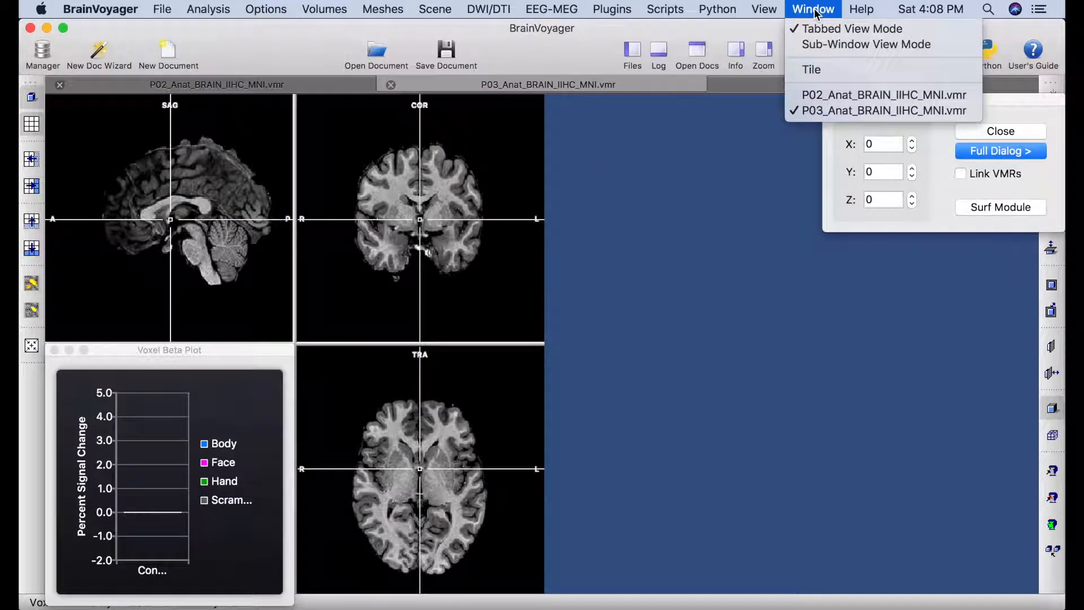
click(806, 72)
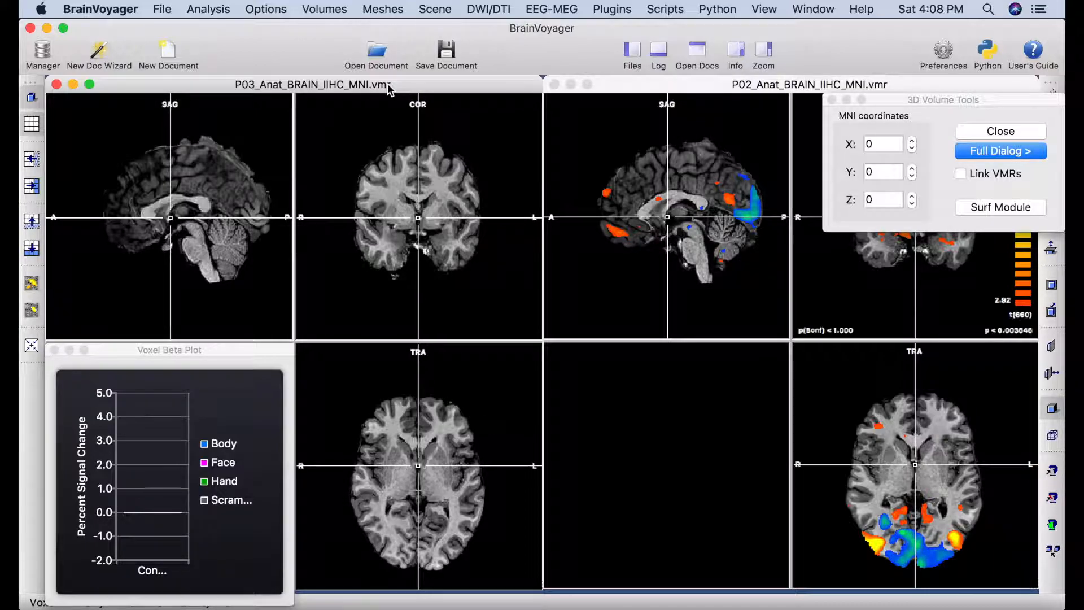
click(831, 100)
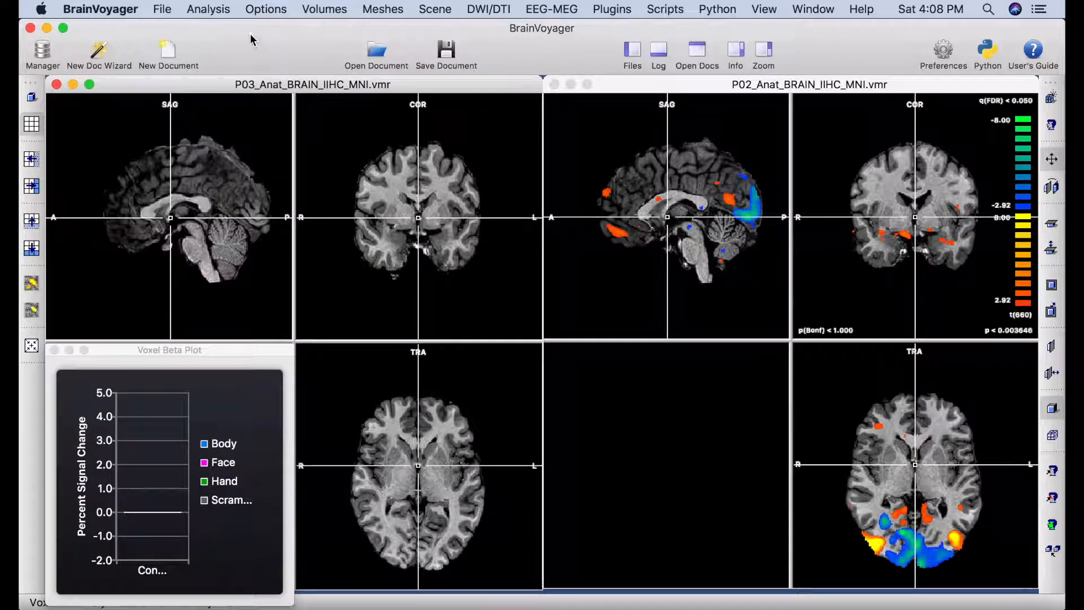
click(224, 13)
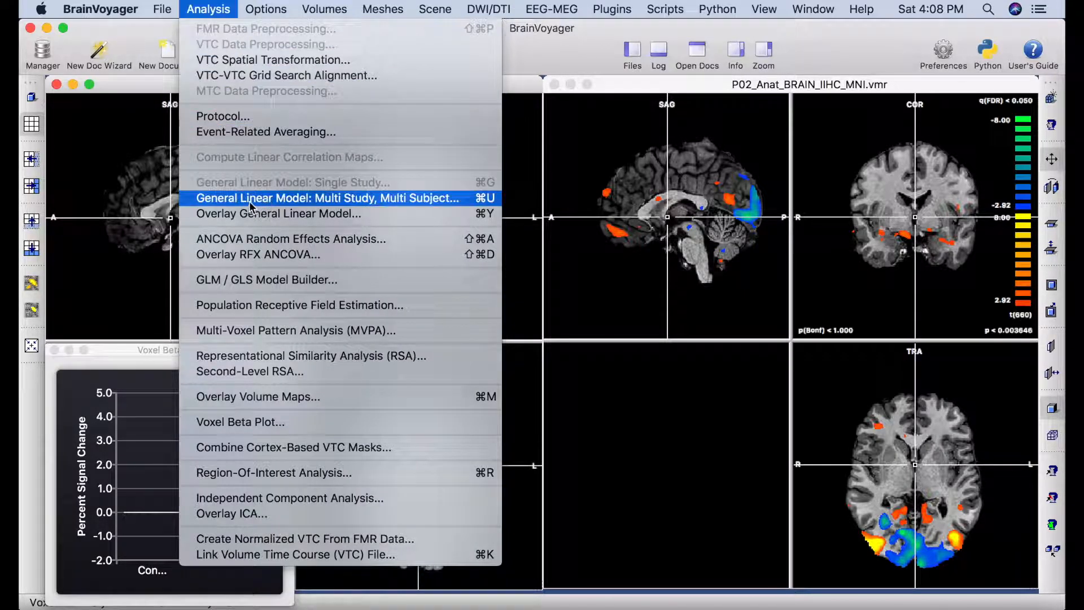
Load the P03_Loc_FFX.mdm design file with P03's two runs into the multi-study GLM.
click(415, 202)
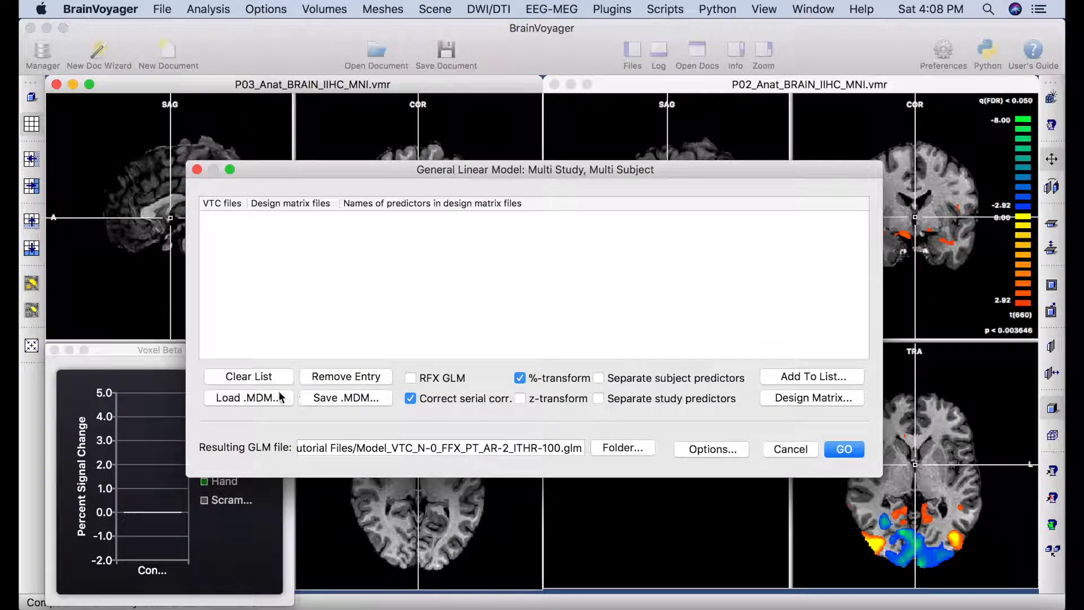
click(275, 398)
scroll(473, 447, down, 15)
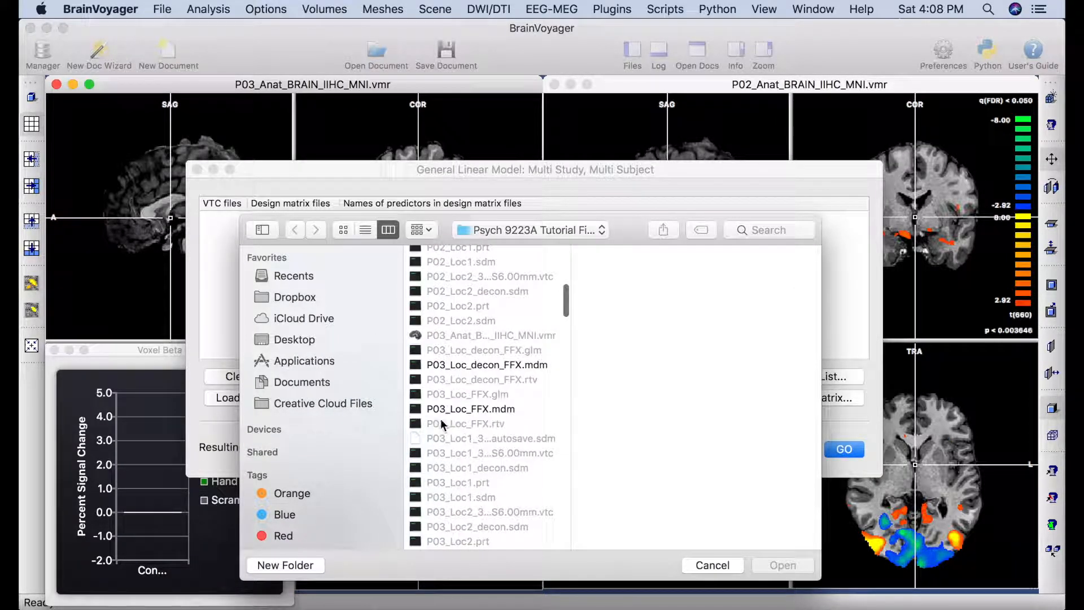
click(474, 410)
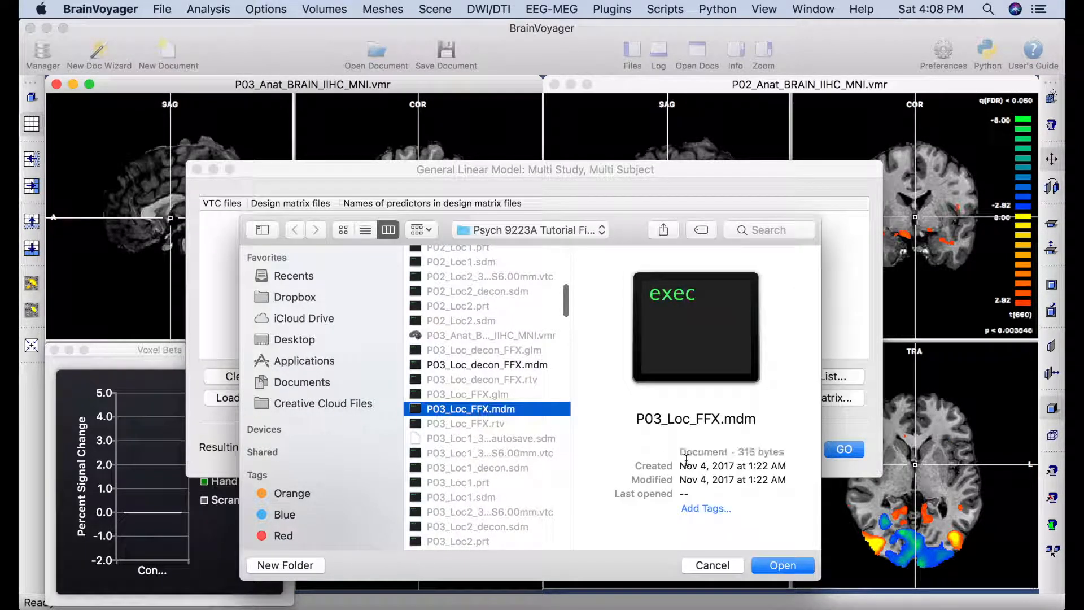
click(783, 565)
Restrict the P03 GLM to the BrainMask_n=12_2mm.msk mask and compute it.
click(724, 450)
click(728, 372)
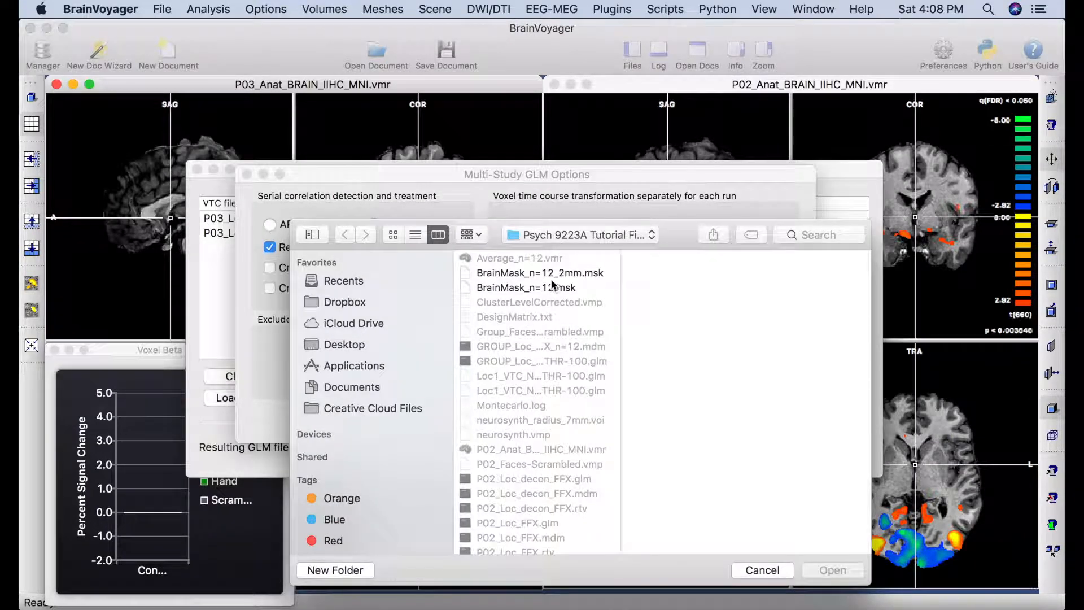
click(559, 274)
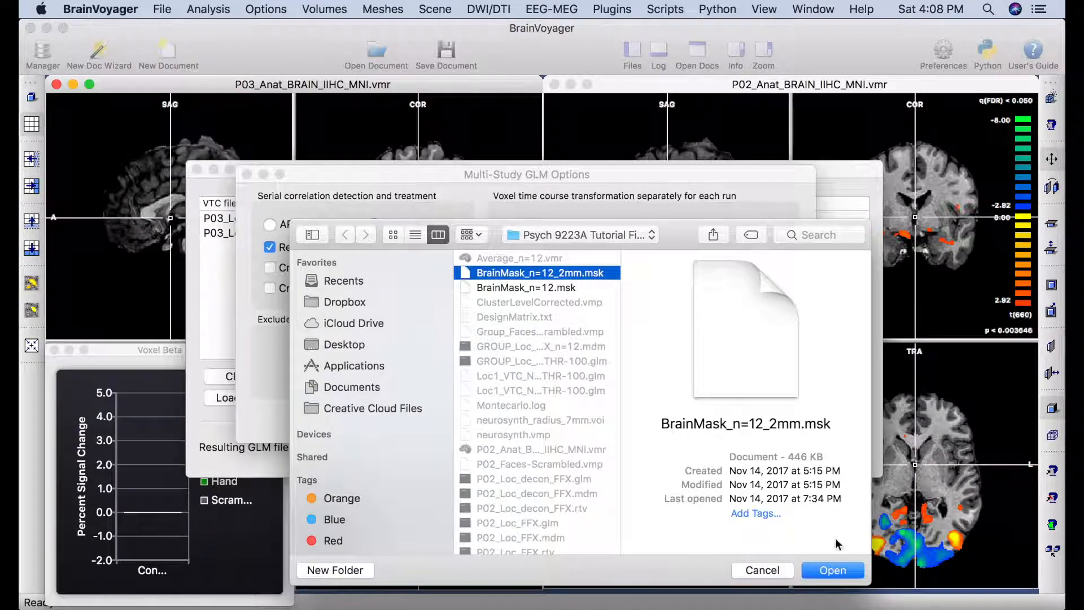
click(832, 570)
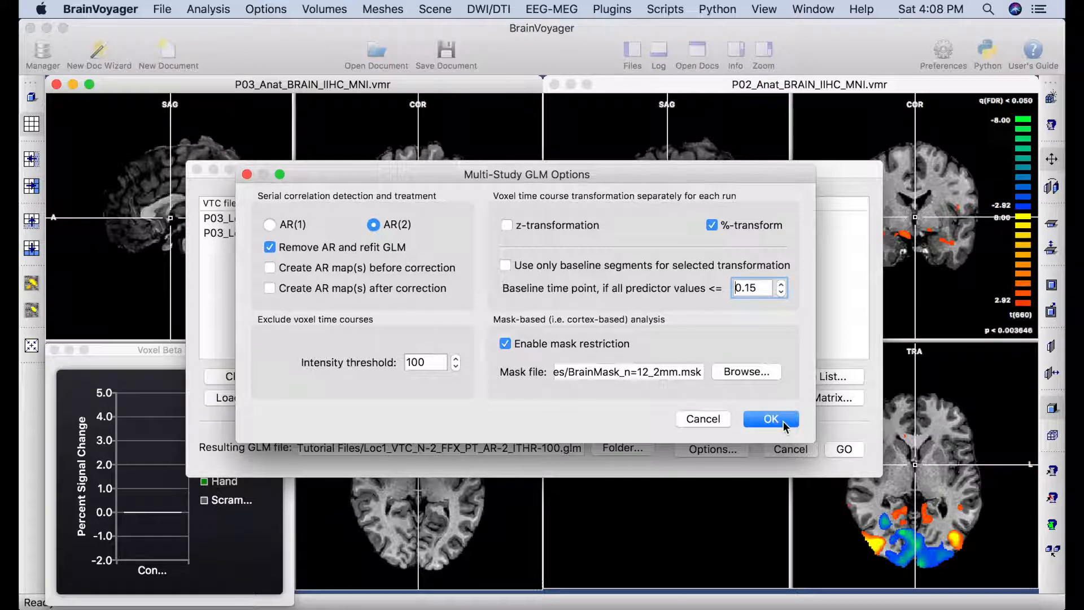
click(771, 418)
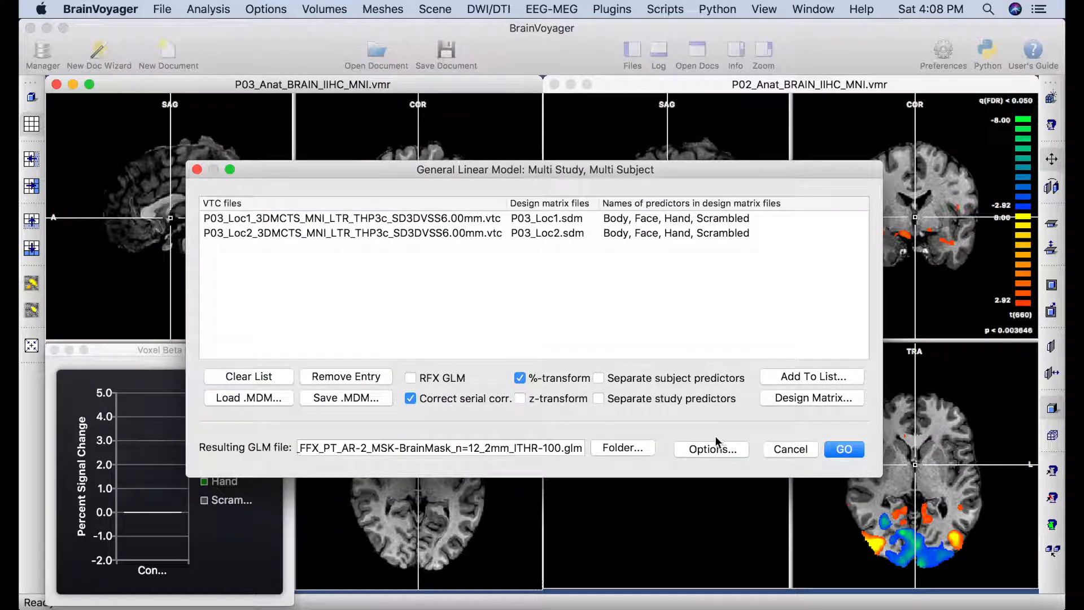
click(844, 450)
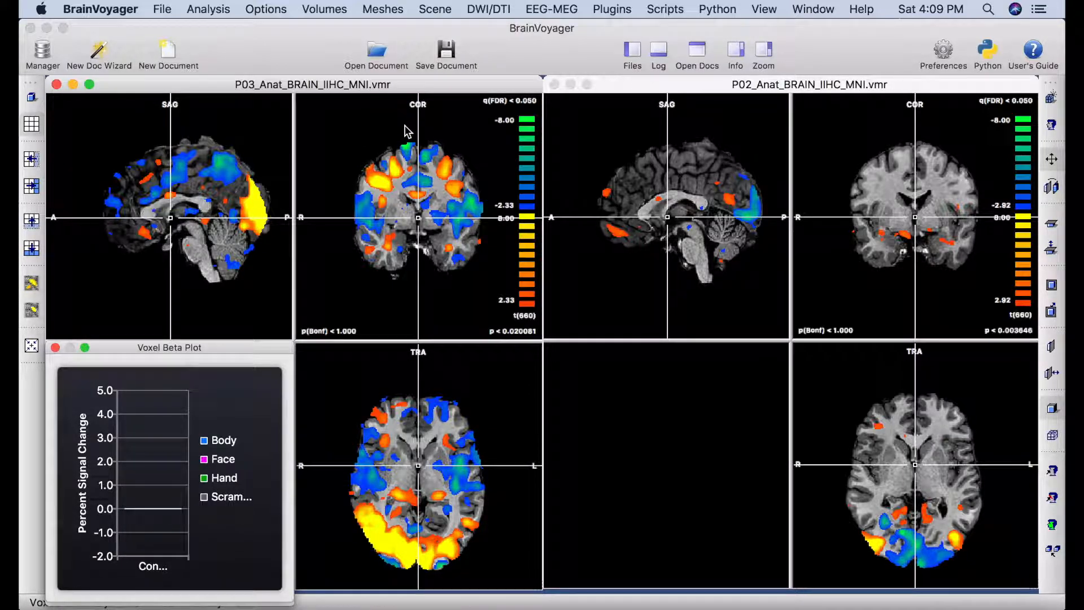
Overlay P03's contrast with Face +1 and Scrambled -1, leaving Body and Hand out.
click(208, 10)
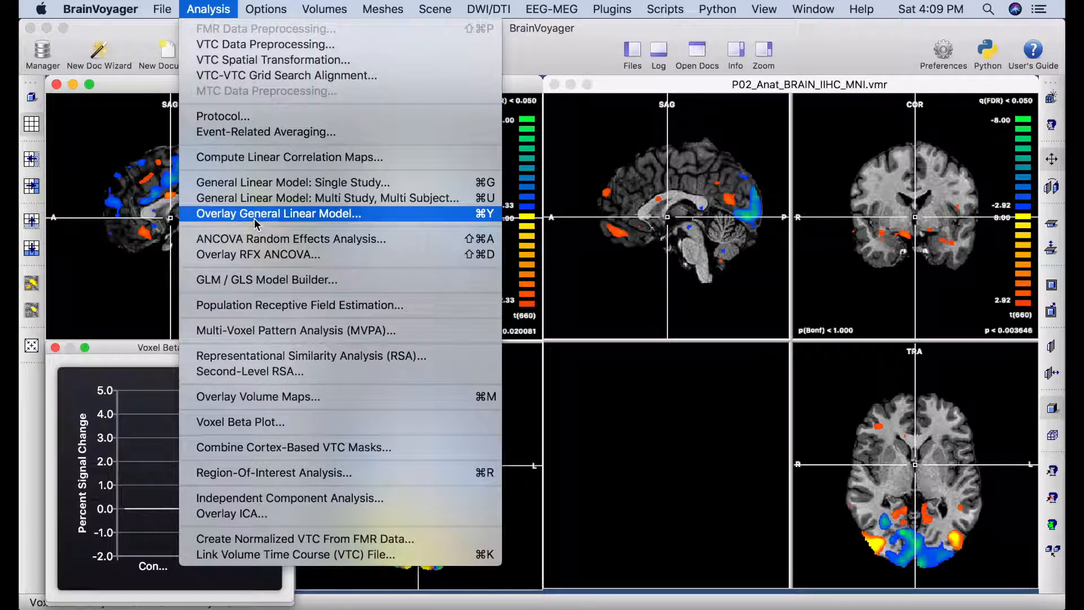
click(272, 214)
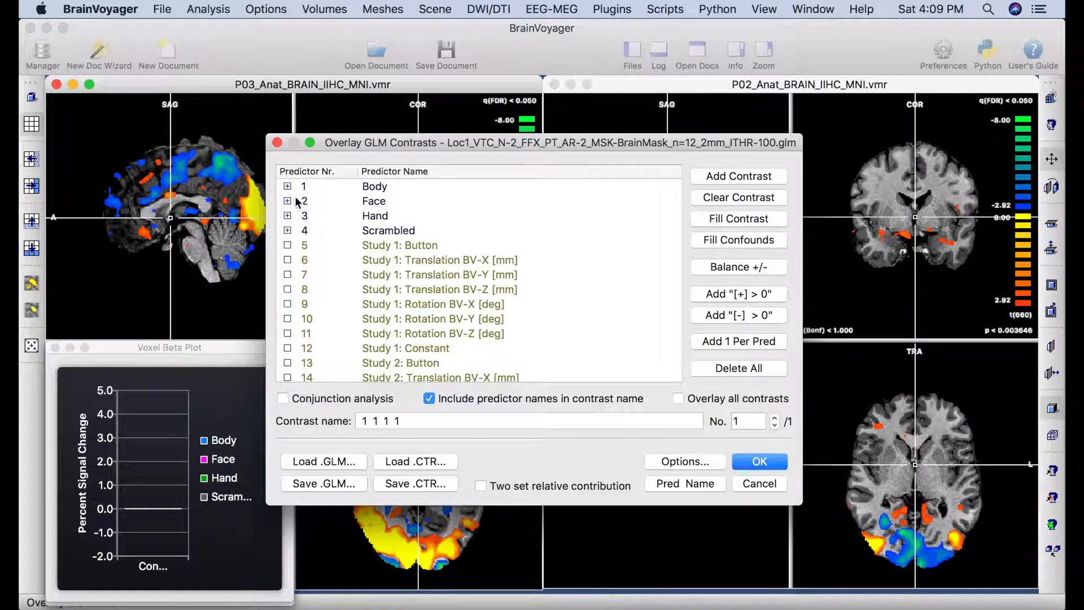
click(287, 186)
click(287, 186)
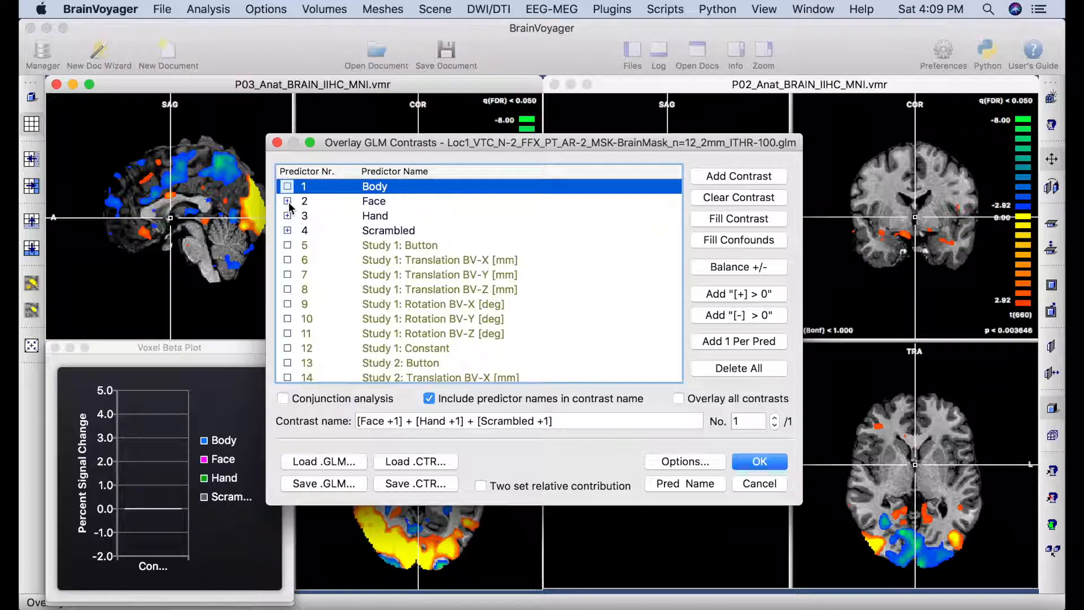
click(288, 201)
click(288, 201)
click(287, 201)
click(287, 201)
click(287, 201)
click(288, 201)
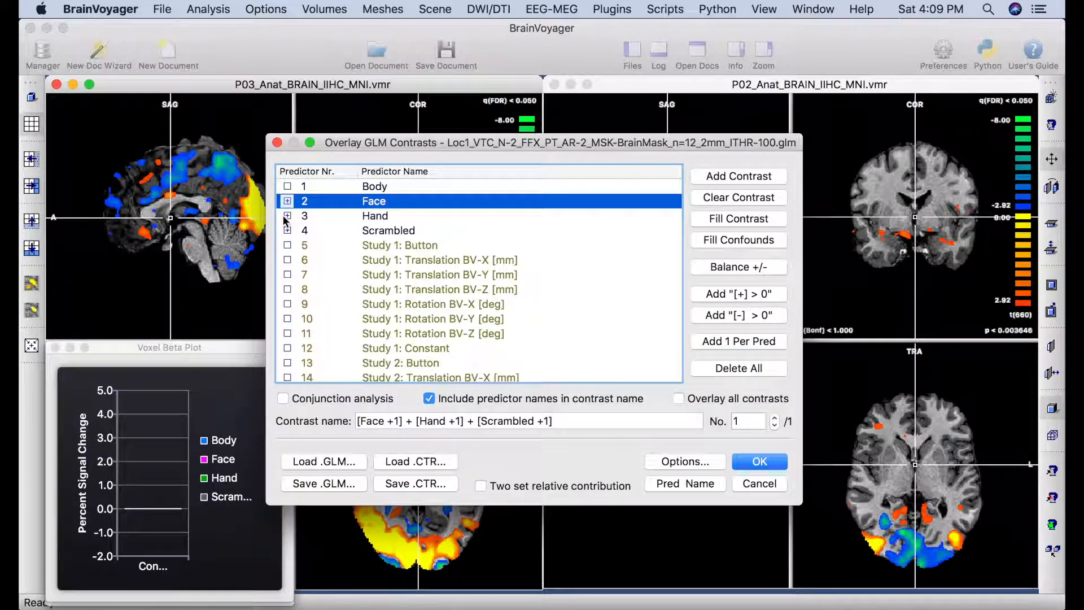
click(288, 216)
click(287, 216)
click(287, 231)
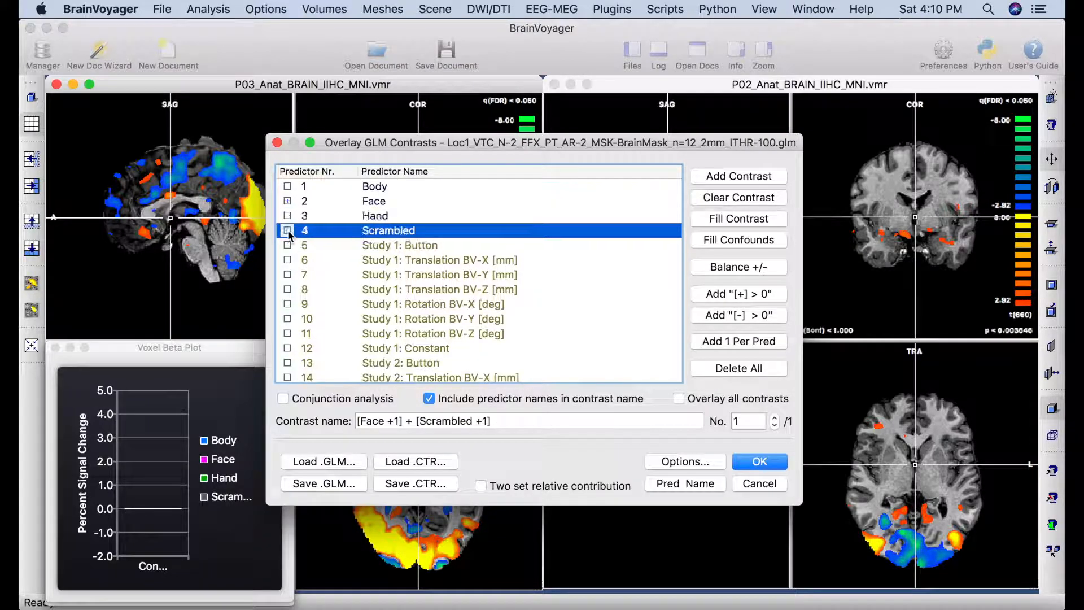
click(288, 230)
click(288, 230)
click(288, 230)
click(759, 462)
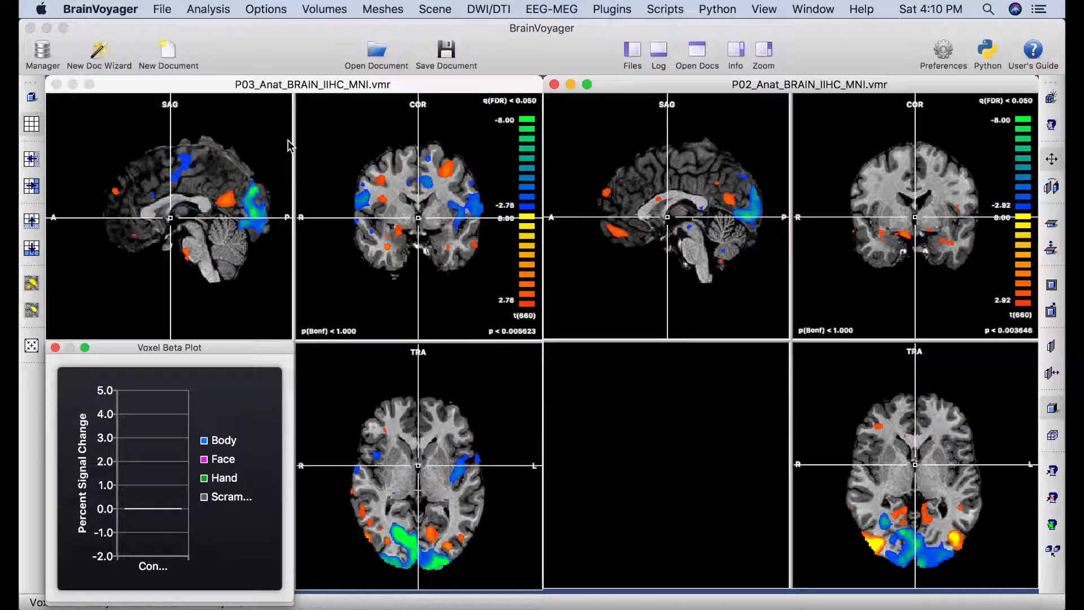
Review the map's threshold settings, then tick Link VMRs to sync P03 and P02.
click(210, 9)
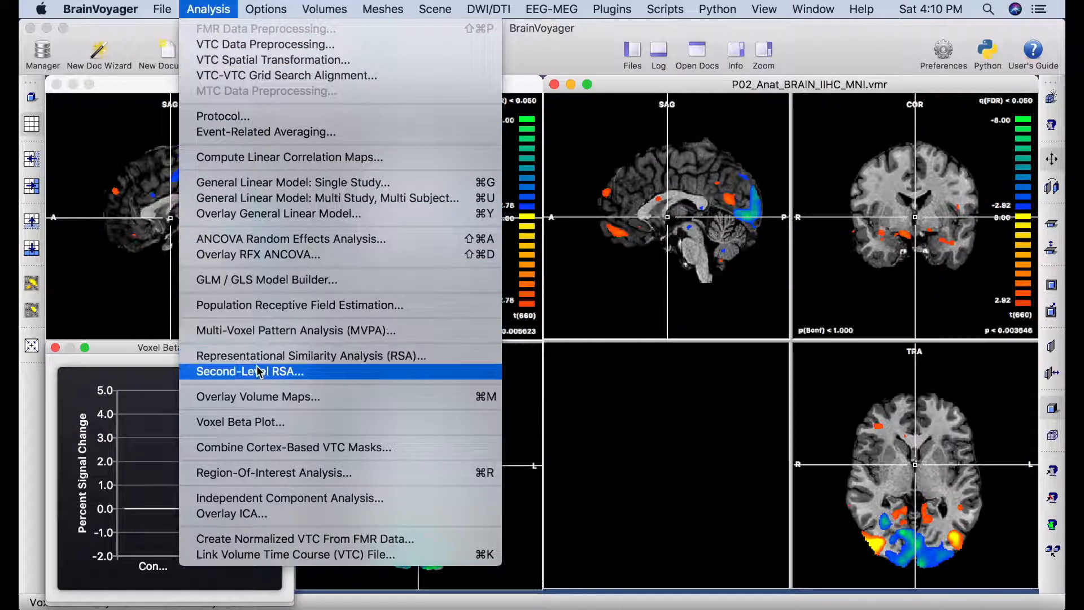
click(242, 399)
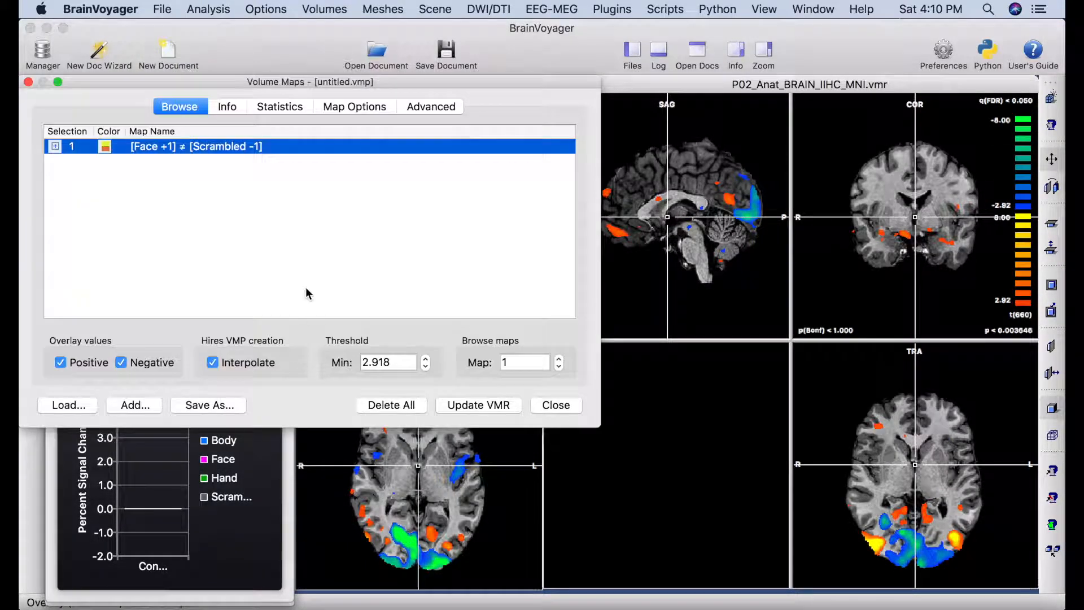
click(281, 107)
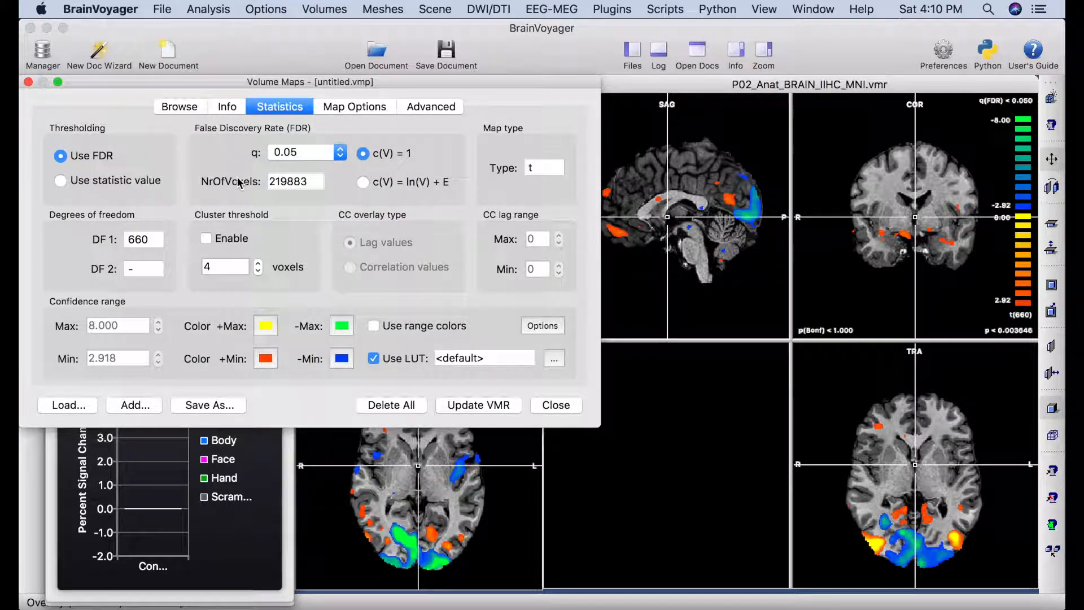
click(559, 405)
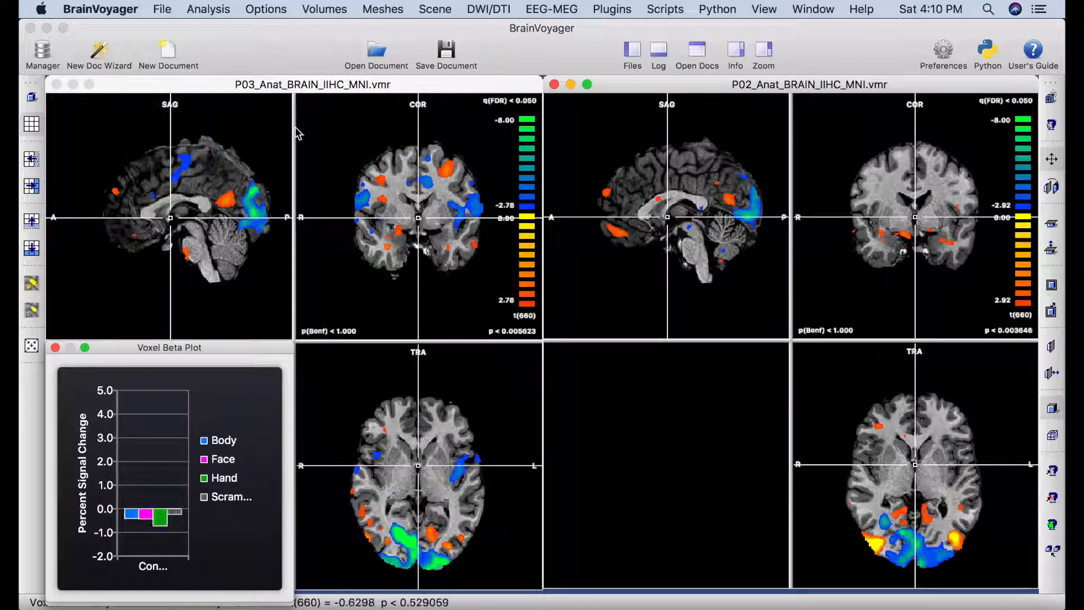
click(31, 98)
click(961, 174)
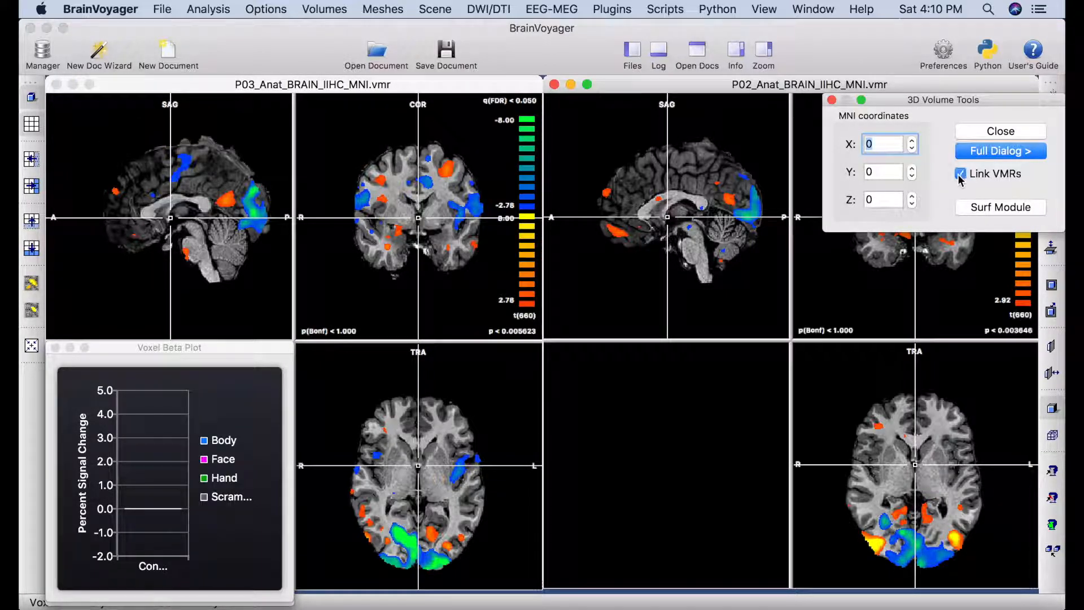
Move the linked crosshair onto the posterior blue-green occipital cluster in P03's sagittal slice.
click(831, 100)
click(426, 182)
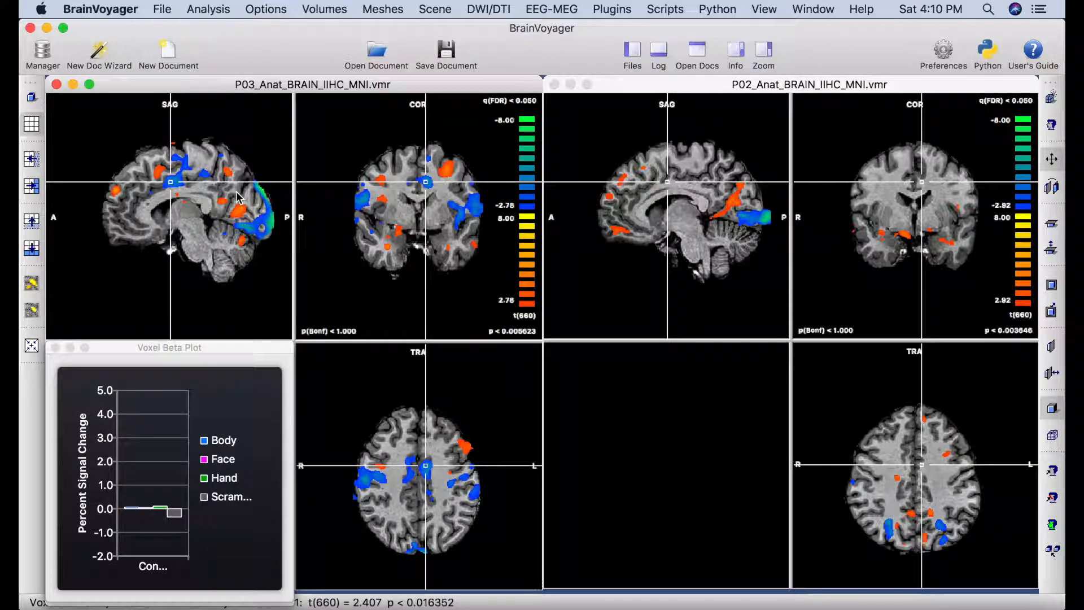
click(149, 177)
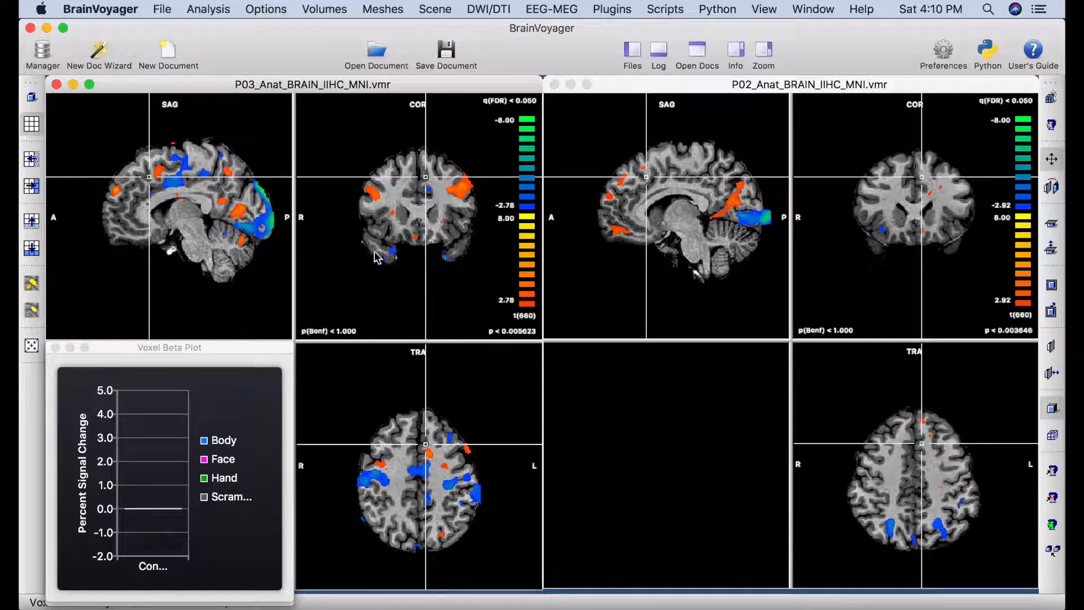
click(269, 223)
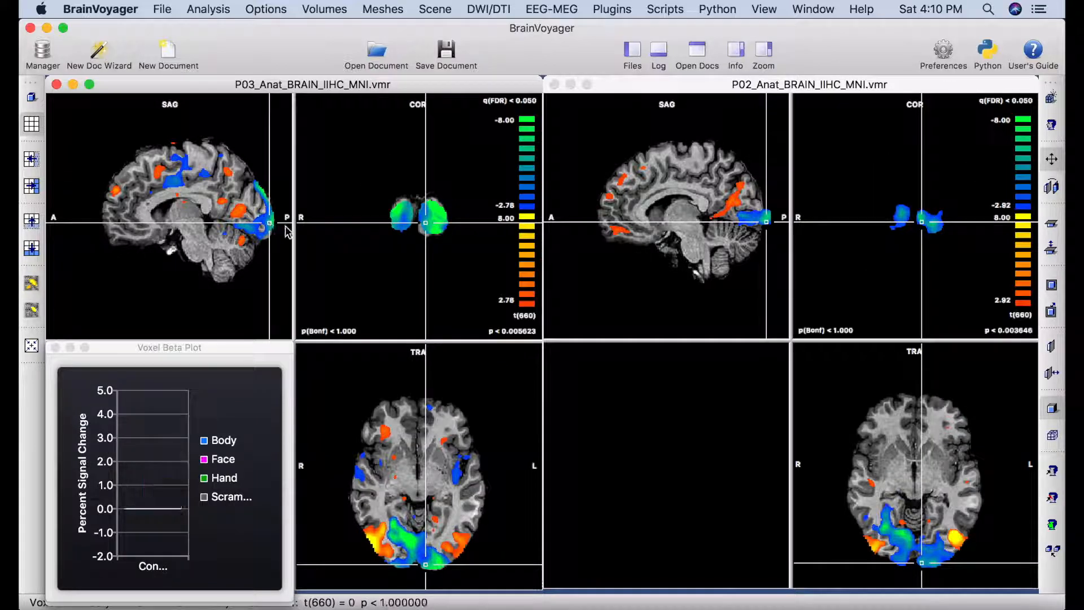